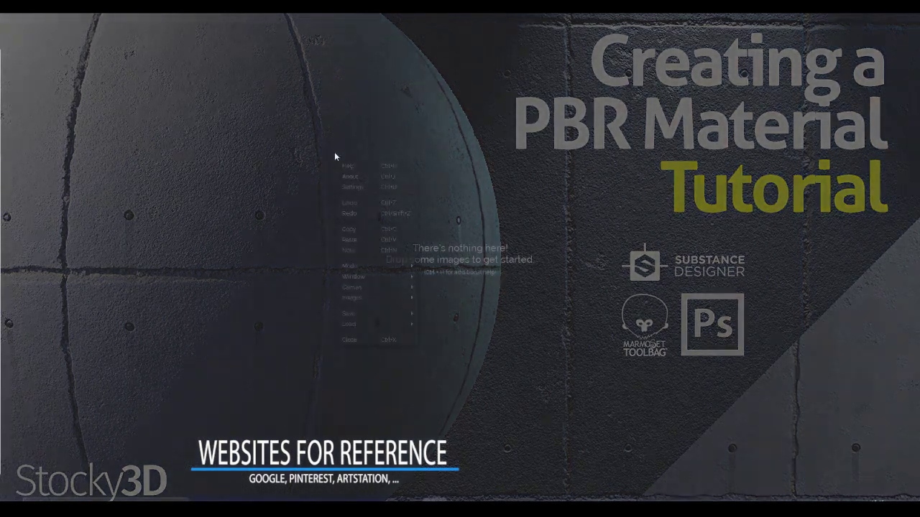
Step: Bring up the Load Images file dialog from the empty PureRef board's context menu
right_click(388, 213)
mouse_move(403, 375)
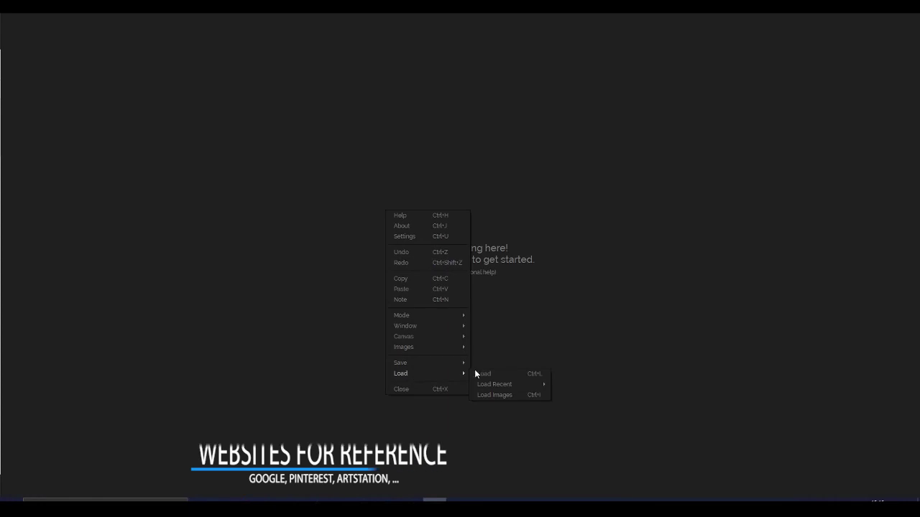
left_click(499, 395)
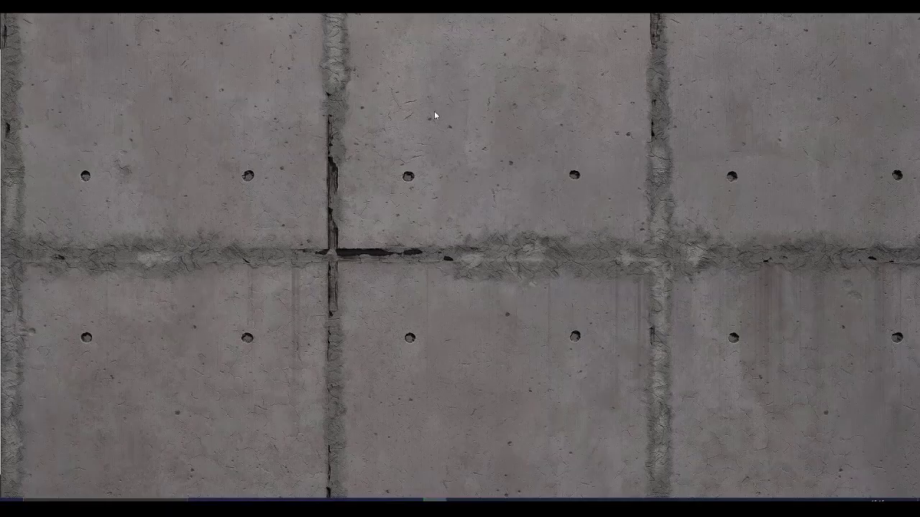
scroll(392, 152, "down", 5)
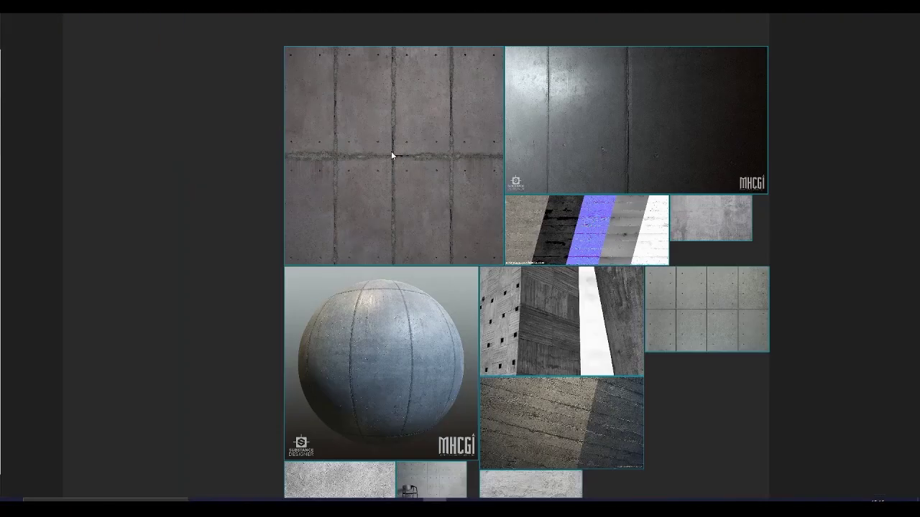
scroll(524, 328, "down", 2)
scroll(464, 232, "up", 3)
left_click(600, 312)
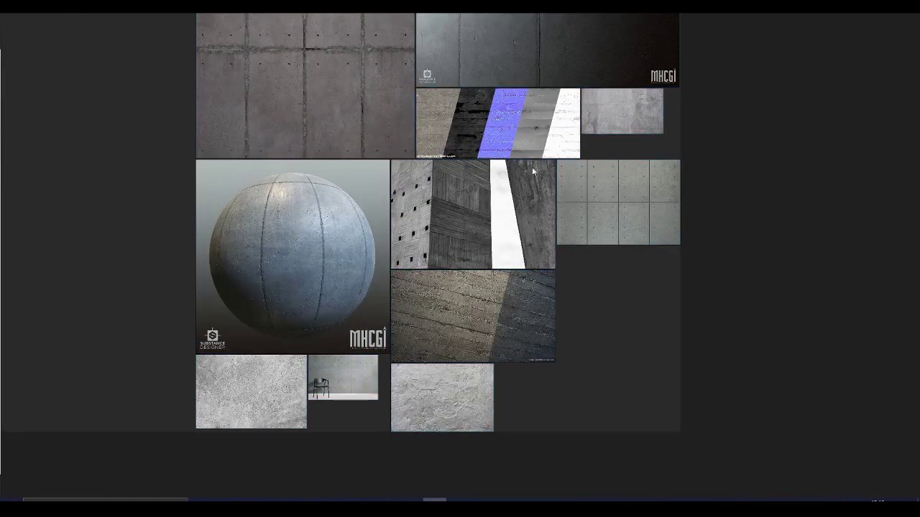
scroll(493, 79, "up", 8)
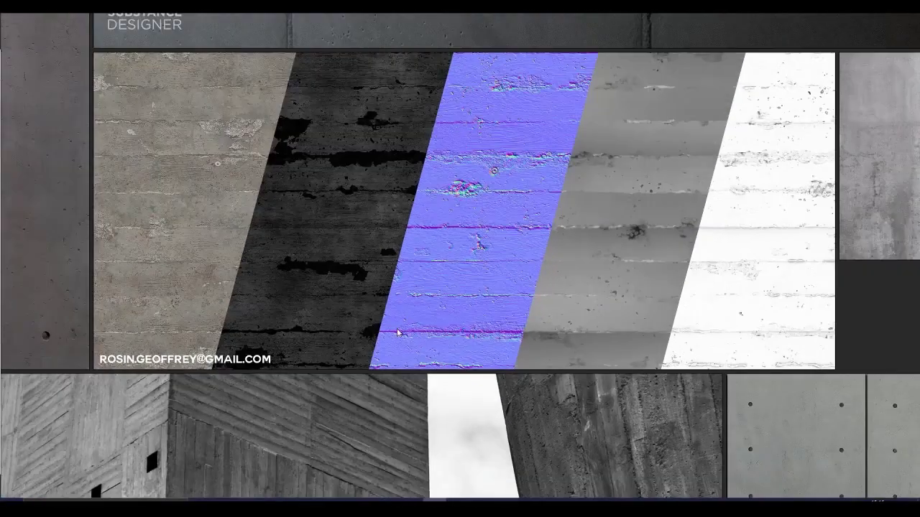
scroll(495, 158, "down", 6)
scroll(495, 163, "down", 2)
scroll(384, 147, "down", 2)
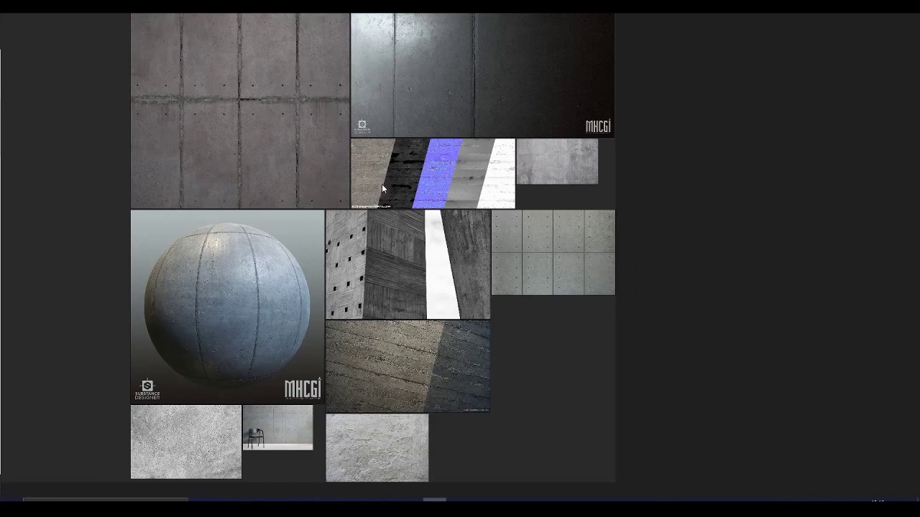
scroll(382, 184, "up", 6)
scroll(406, 296, "down", 4)
scroll(503, 265, "up", 3)
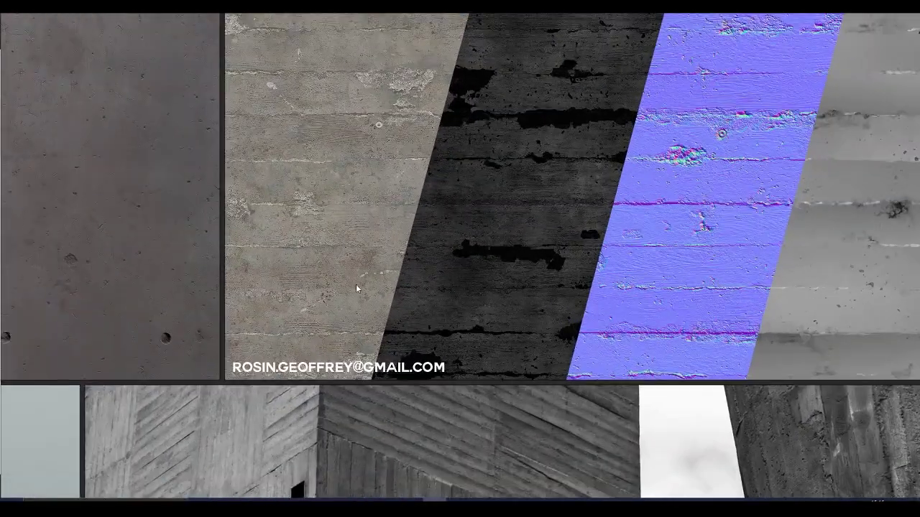
scroll(351, 291, "down", 3)
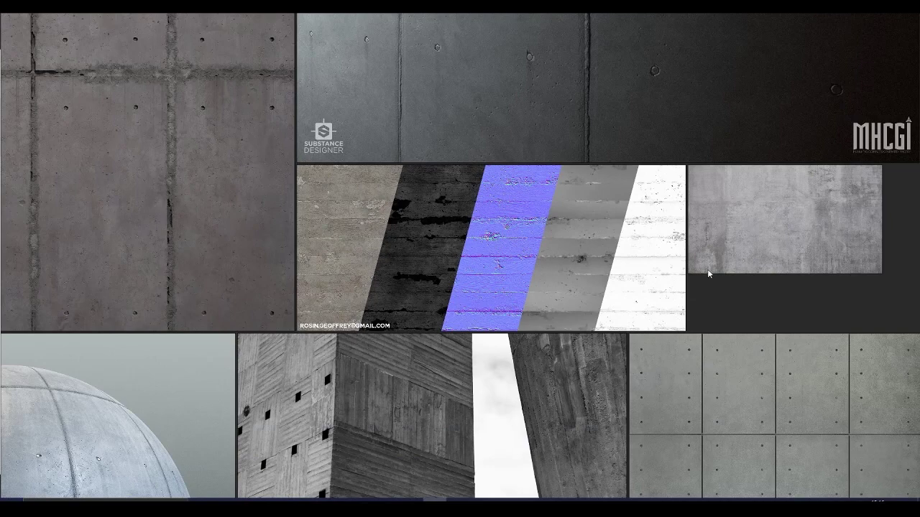
scroll(705, 271, "down", 2)
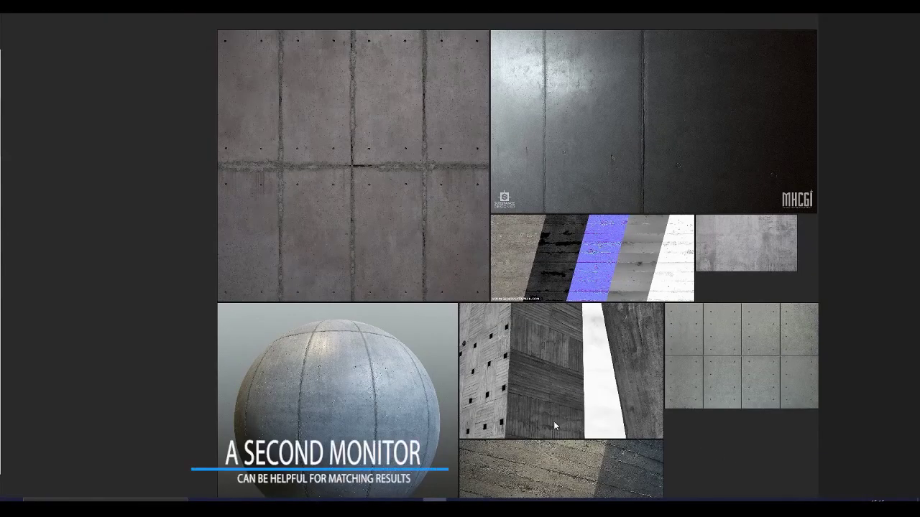
scroll(594, 403, "up", 5)
scroll(512, 381, "up", 2)
scroll(608, 293, "down", 1)
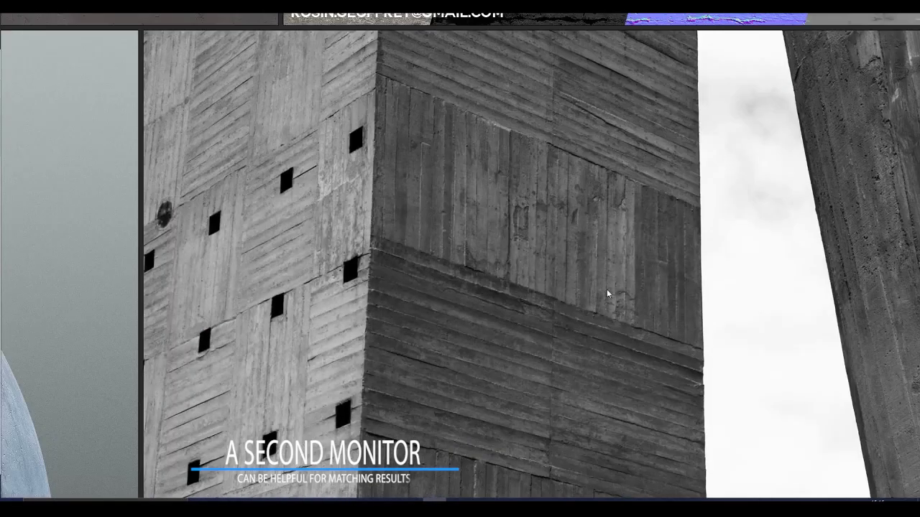
scroll(347, 265, "down", 3)
scroll(432, 362, "down", 2)
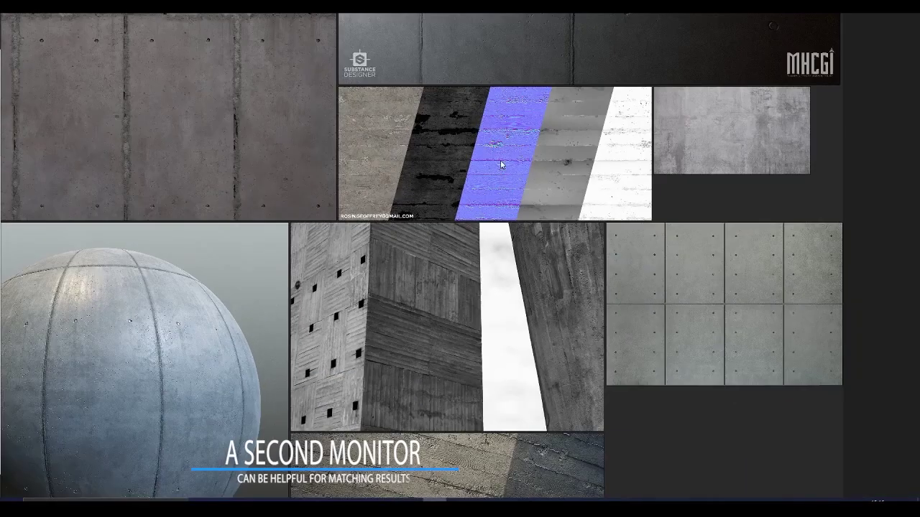
scroll(507, 130, "up", 4)
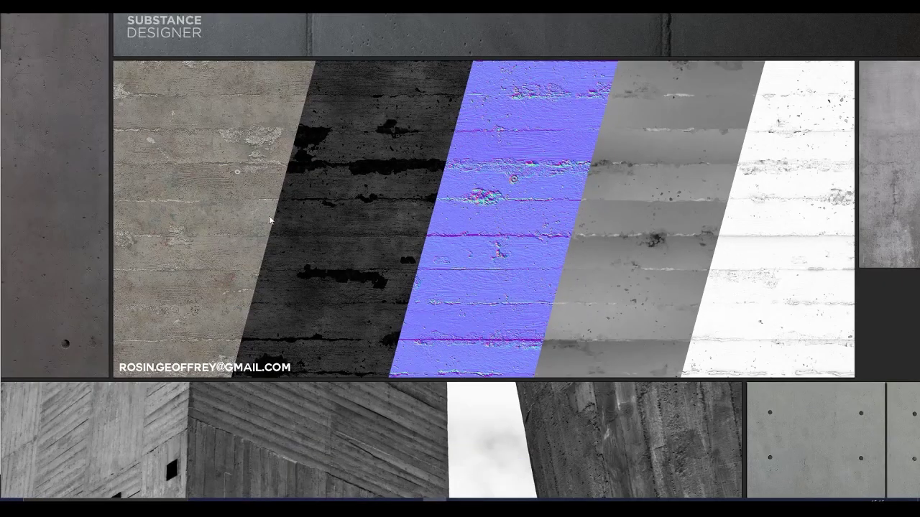
scroll(452, 289, "down", 1)
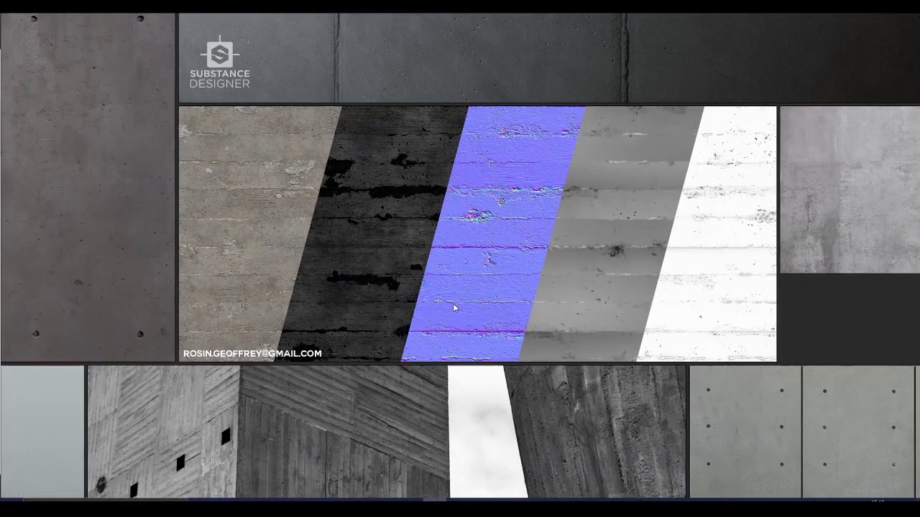
scroll(245, 191, "up", 4)
scroll(315, 190, "down", 5)
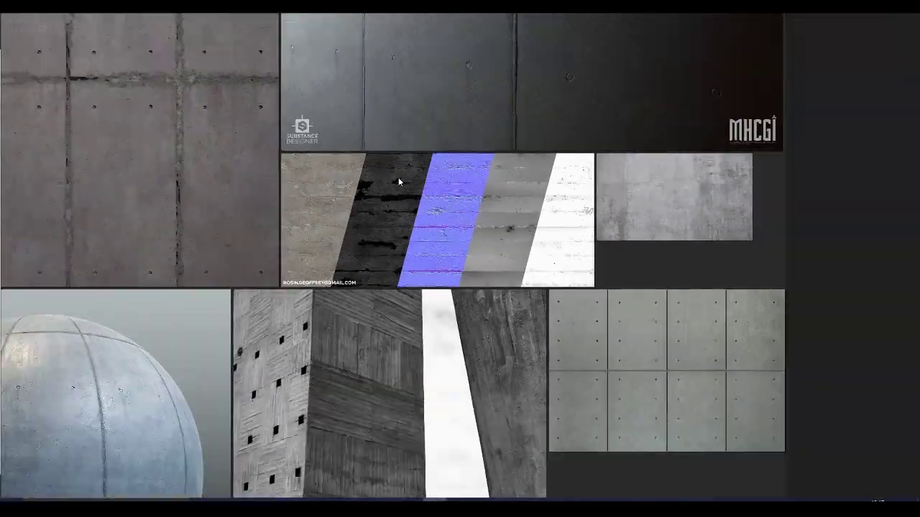
scroll(460, 148, "down", 2)
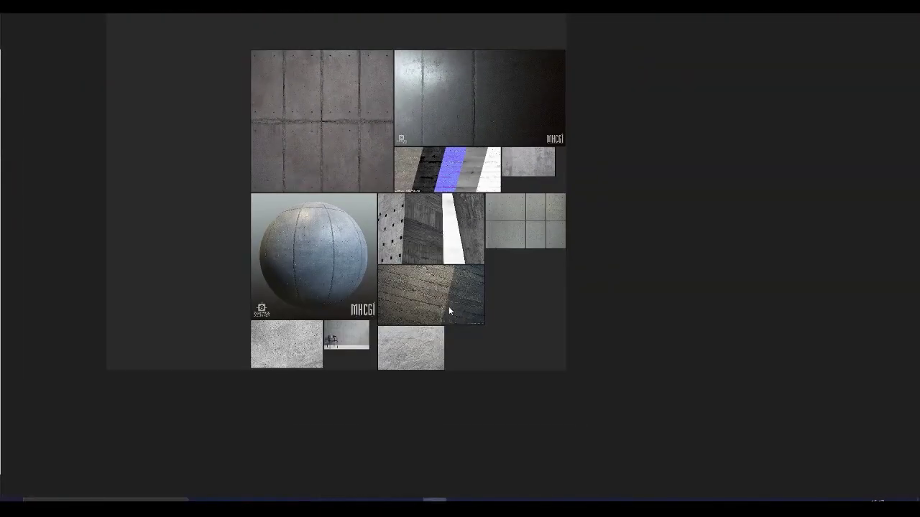
scroll(450, 308, "up", 5)
scroll(466, 285, "down", 8)
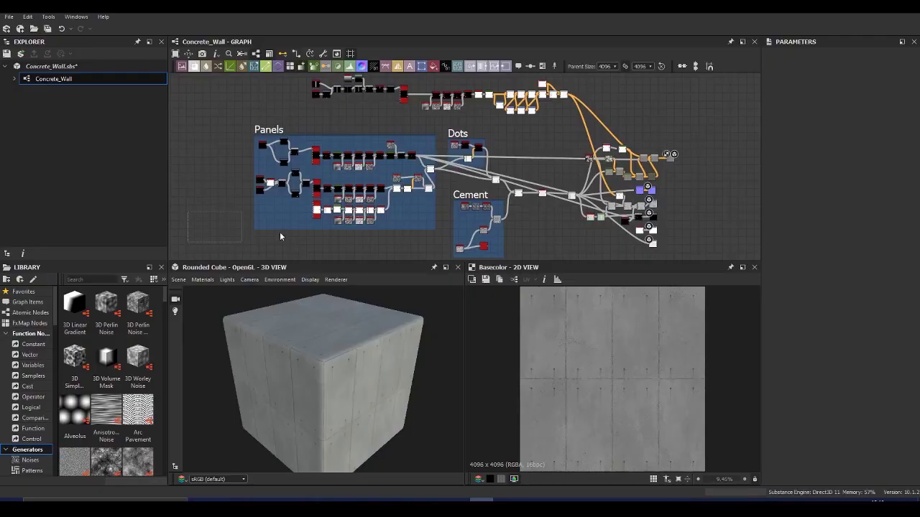
Step: Select the Panels frame in the Concrete_Wall graph to view its properties
left_click_drag(279, 236, 554, 241)
left_click_drag(164, 242, 199, 238)
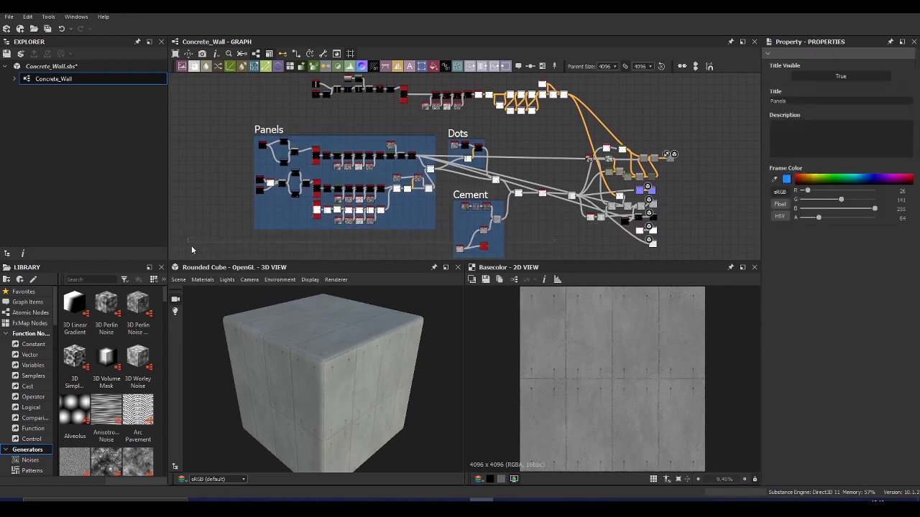
left_click_drag(326, 408, 340, 381)
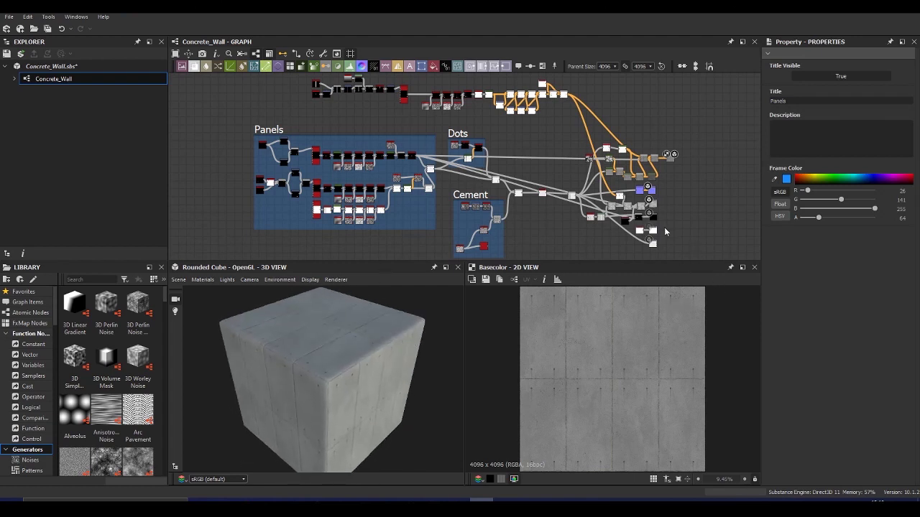
scroll(327, 192, "down", 1)
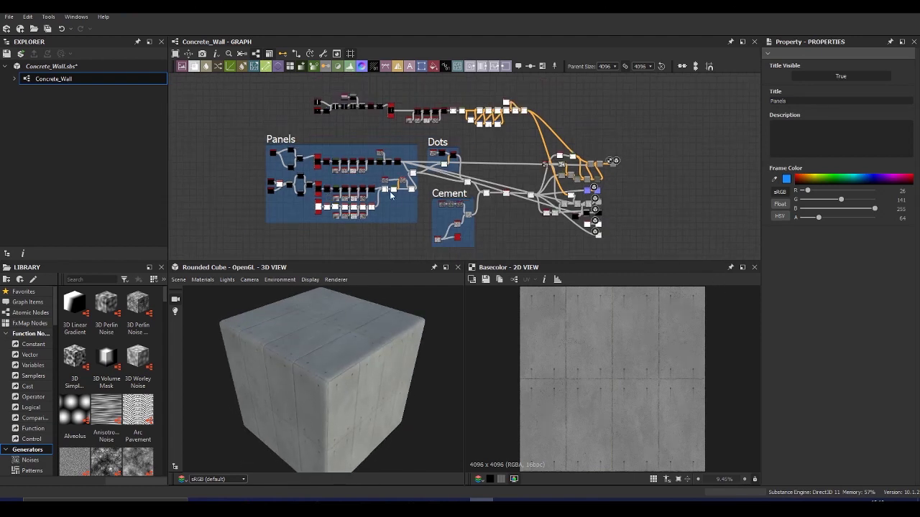
scroll(290, 215, "up", 1)
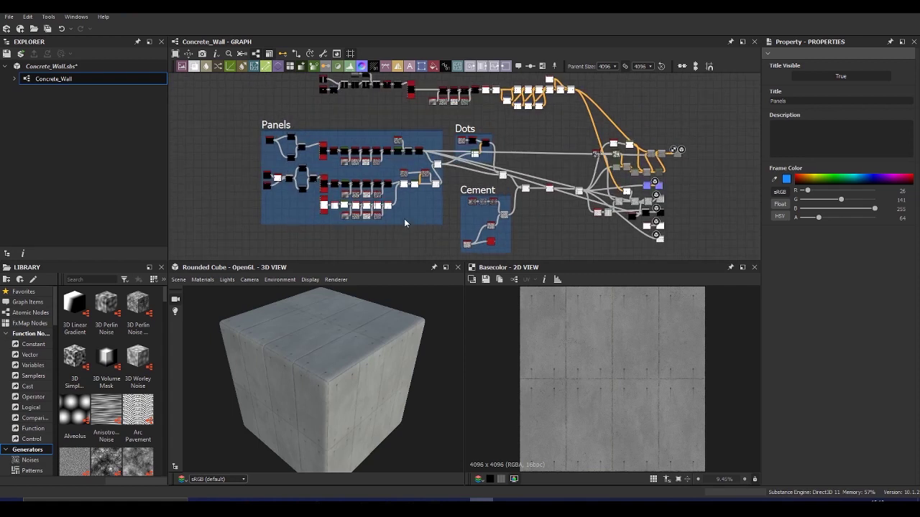
scroll(404, 219, "down", 1)
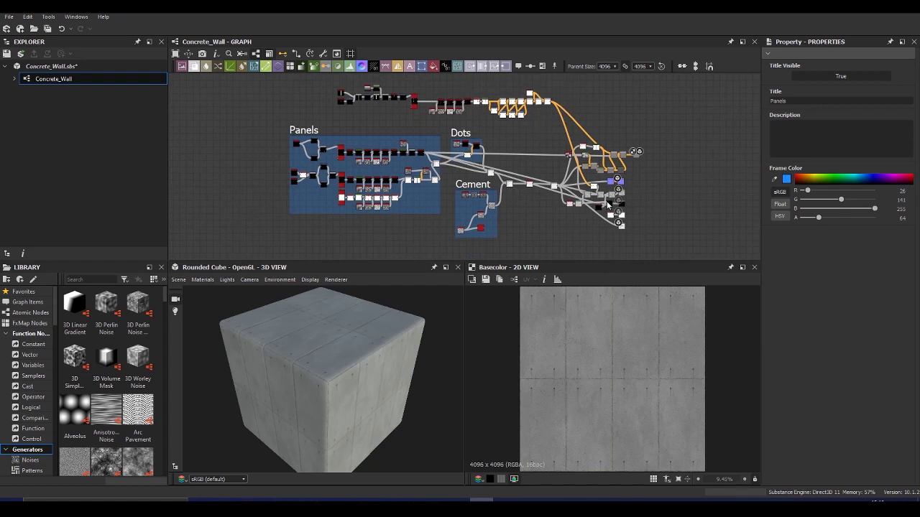
left_click_drag(374, 360, 343, 358)
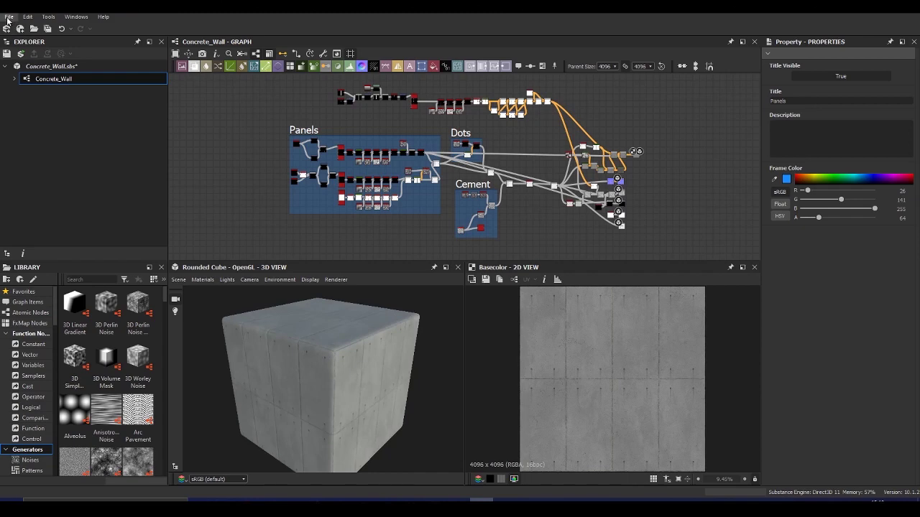
Step: Create a PBR Metallic/Roughness graph named NewMaterial at 2048 × 2048 px, 16 bits per channel
left_click(8, 17)
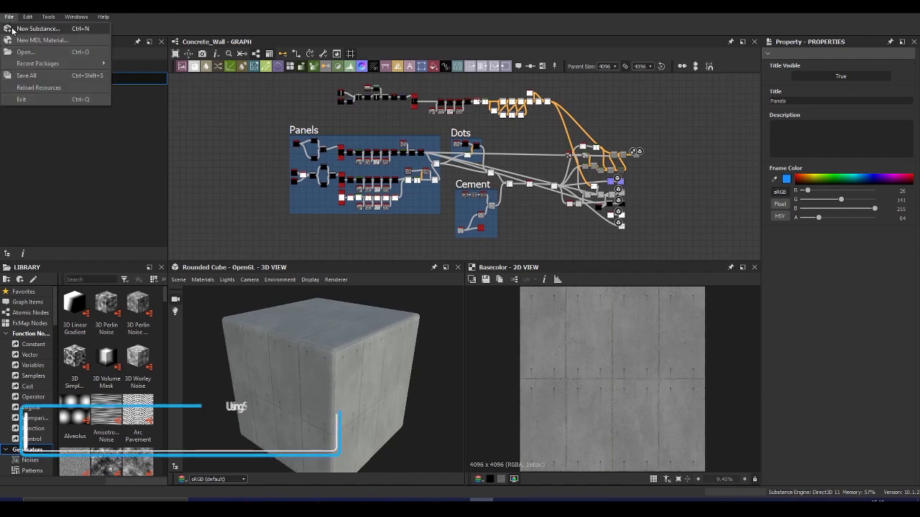
left_click(29, 29)
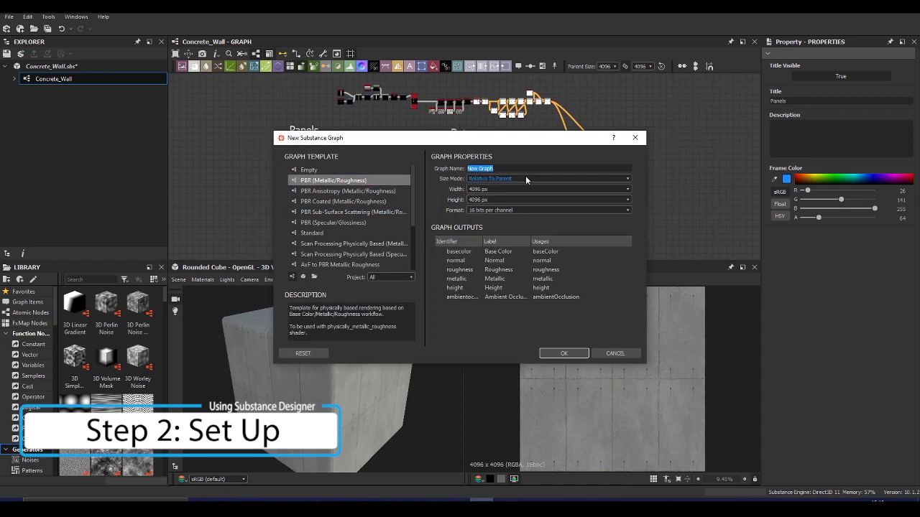
type("NewMat")
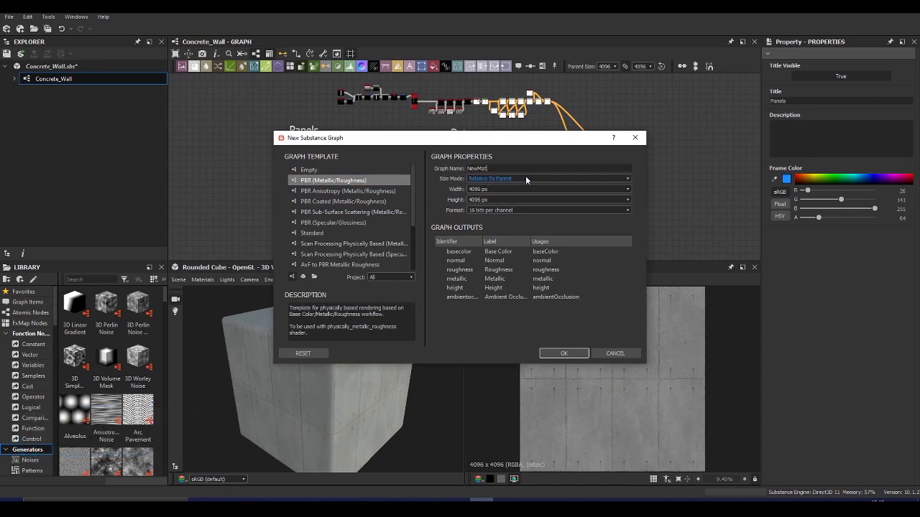
type("erial")
left_click(493, 189)
left_click(479, 201)
left_click(479, 190)
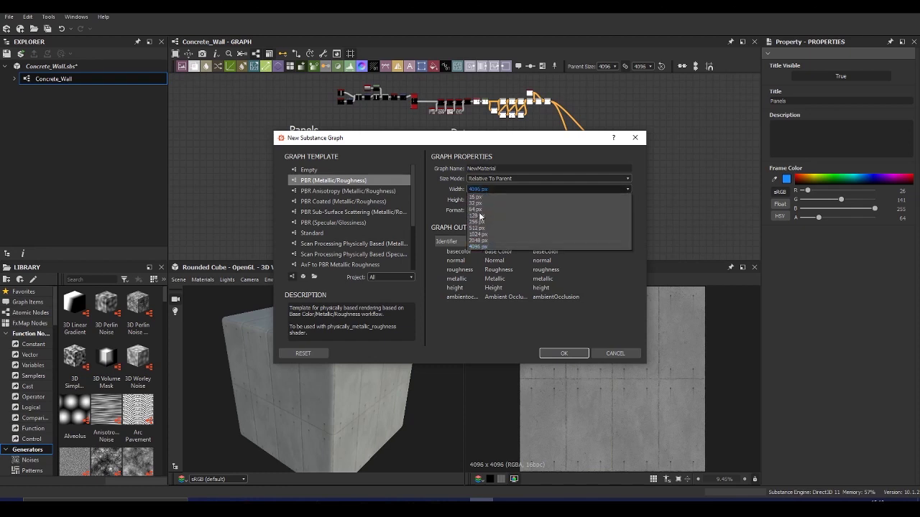
left_click(480, 208)
left_click(478, 200)
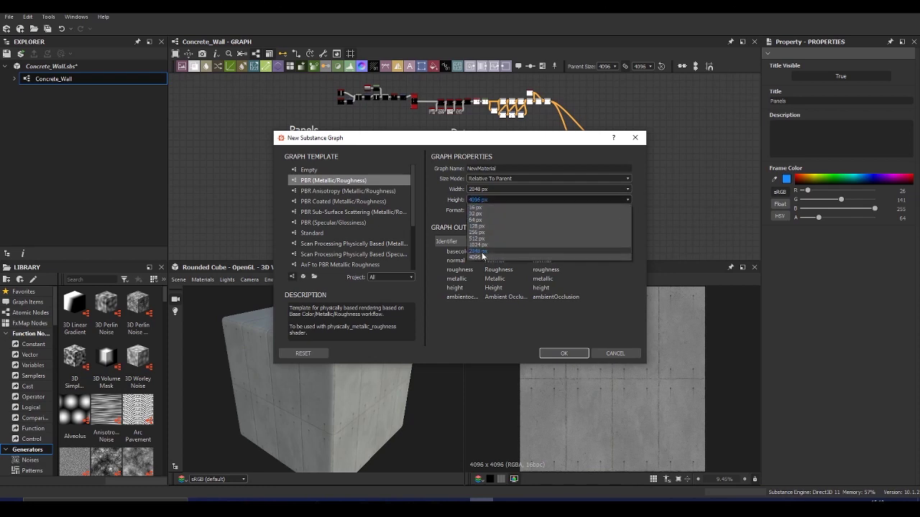
left_click(470, 206)
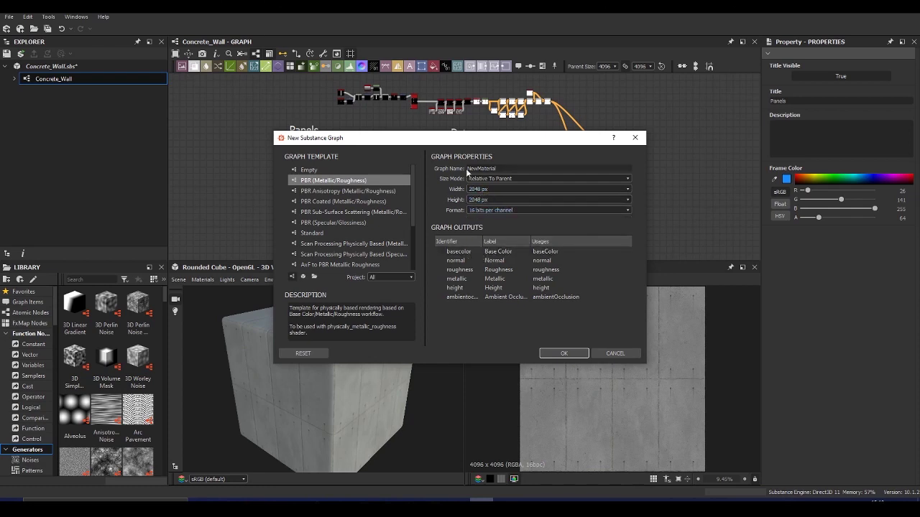
left_click(484, 210)
left_click(488, 211)
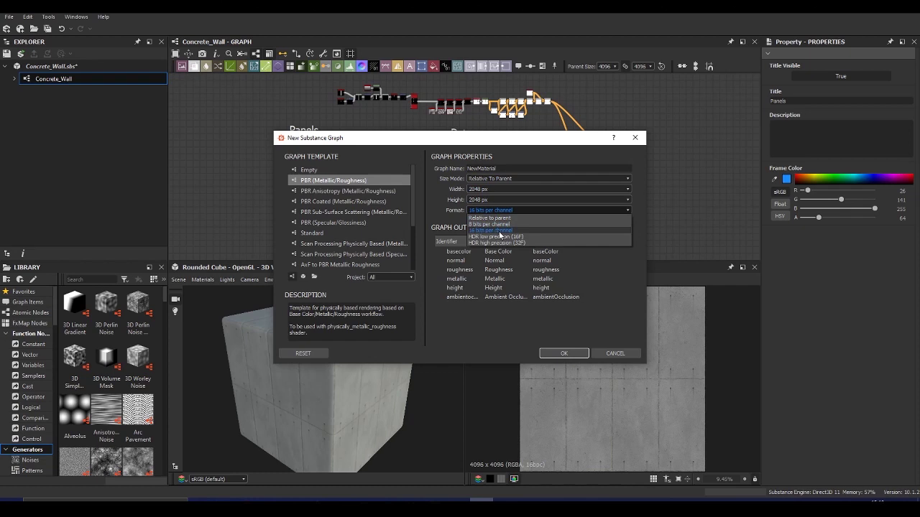
left_click(505, 213)
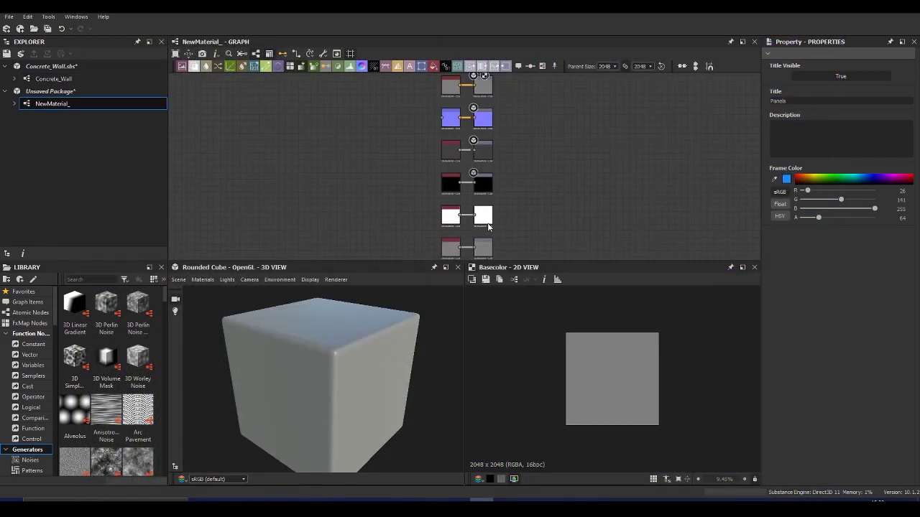
scroll(488, 227, "down", 1)
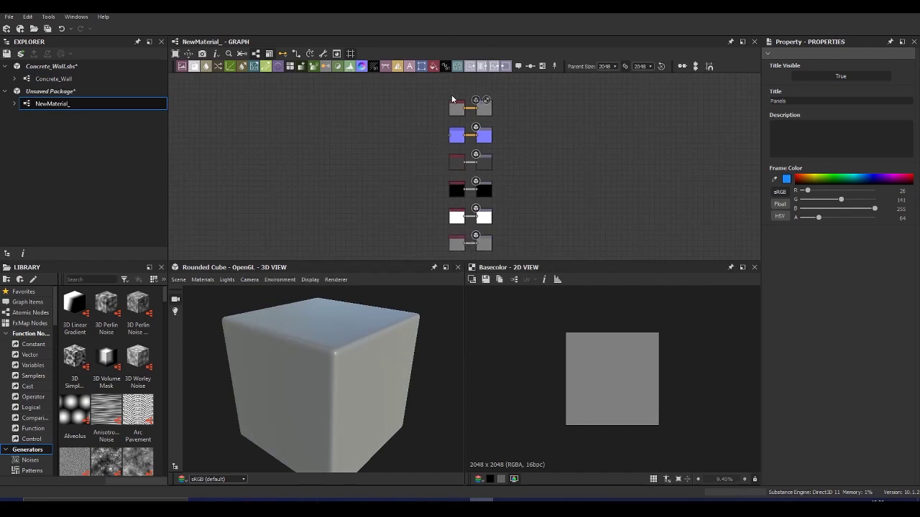
left_click_drag(340, 379, 449, 316)
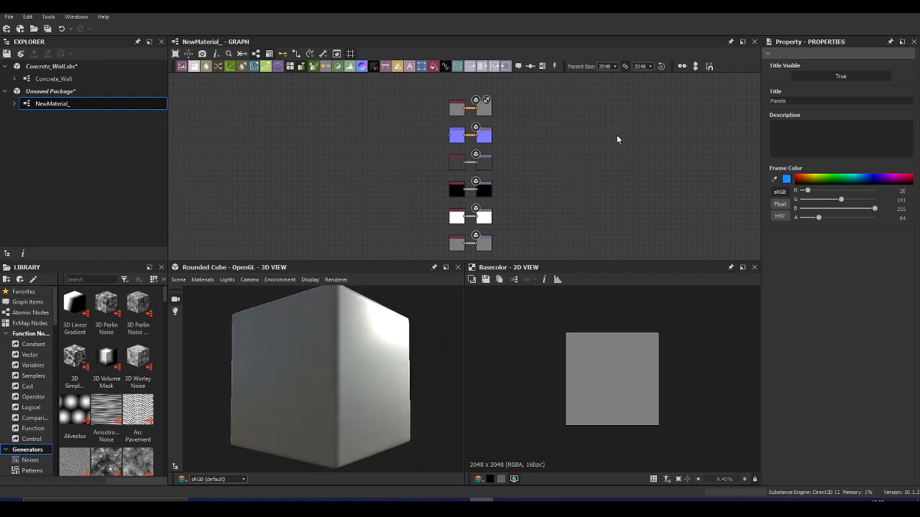
left_click_drag(417, 309, 403, 354)
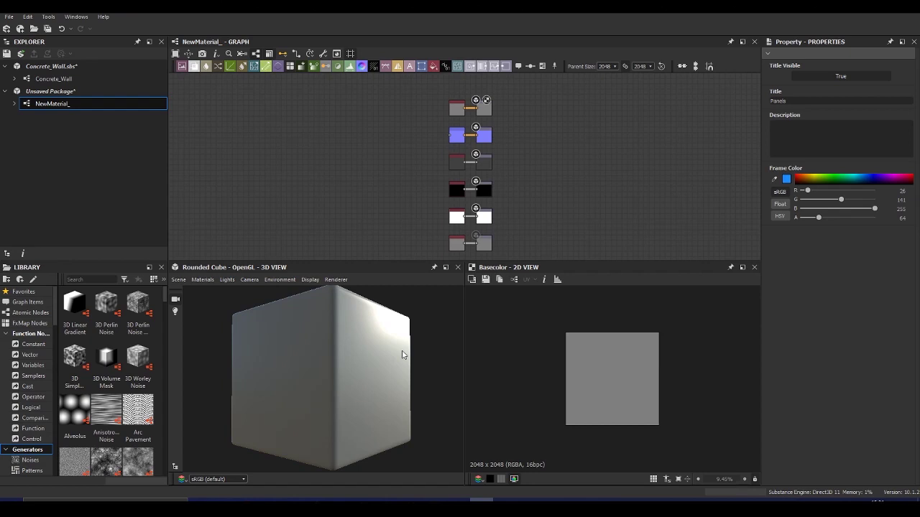
Step: Add an Arc Pavement pattern node from the Library and preview it
left_click_drag(138, 411, 227, 181)
double_click(230, 177)
scroll(604, 405, "up", 3)
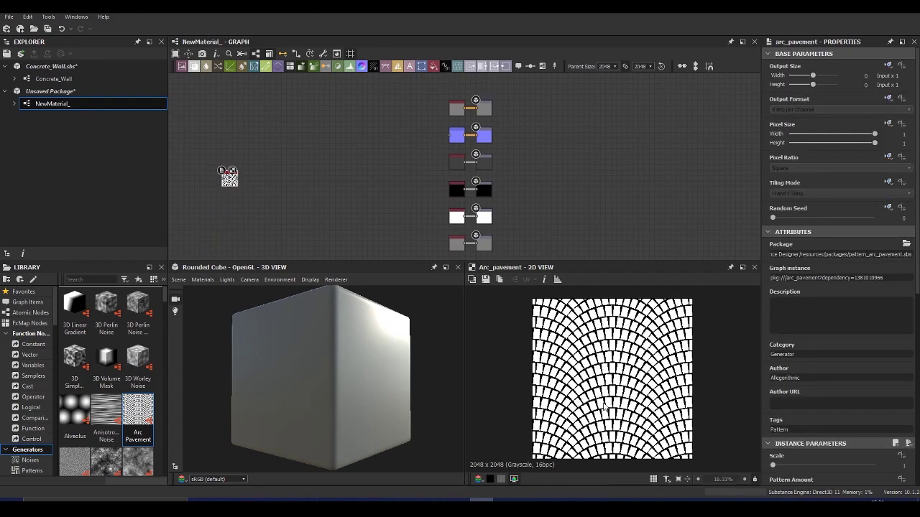
scroll(604, 405, "up", 2)
scroll(237, 182, "up", 1)
scroll(663, 419, "up", 3)
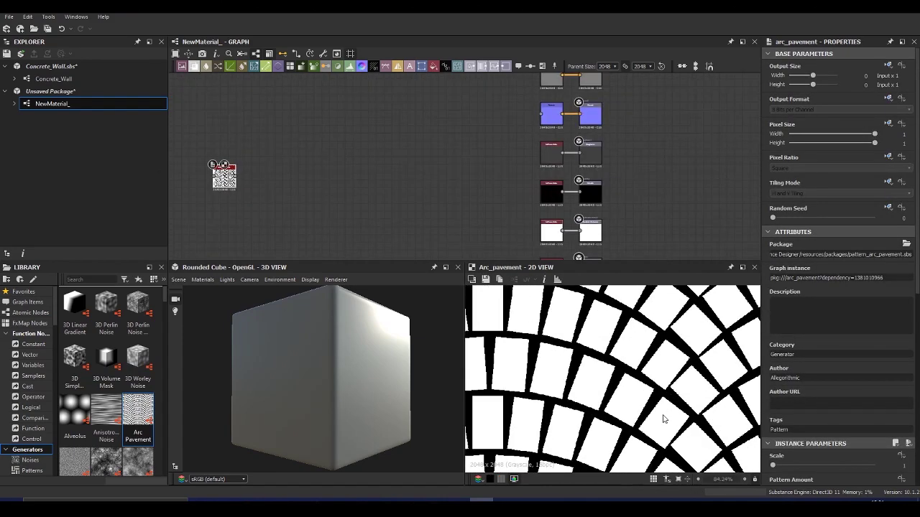
scroll(252, 179, "up", 1)
Step: Insert a Bevel node after the pattern and lower its distance to 0.01
key("space")
type("bevel")
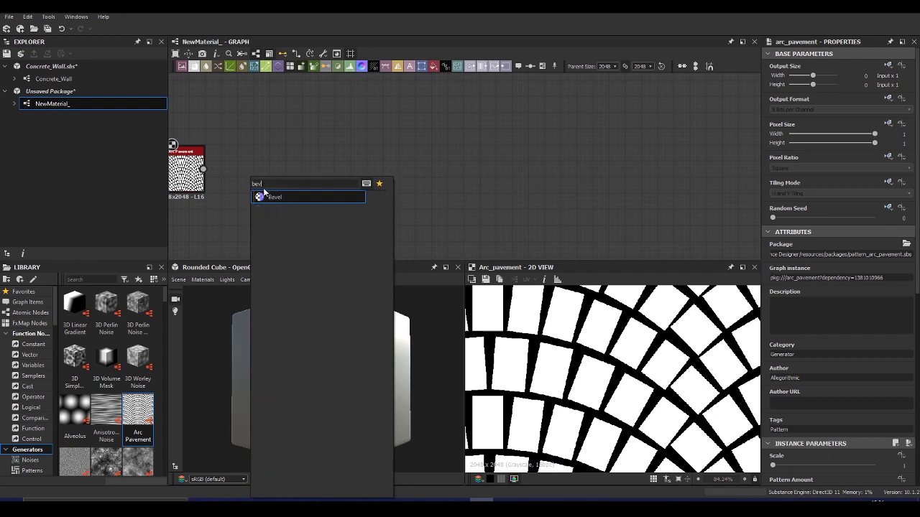
key("Return")
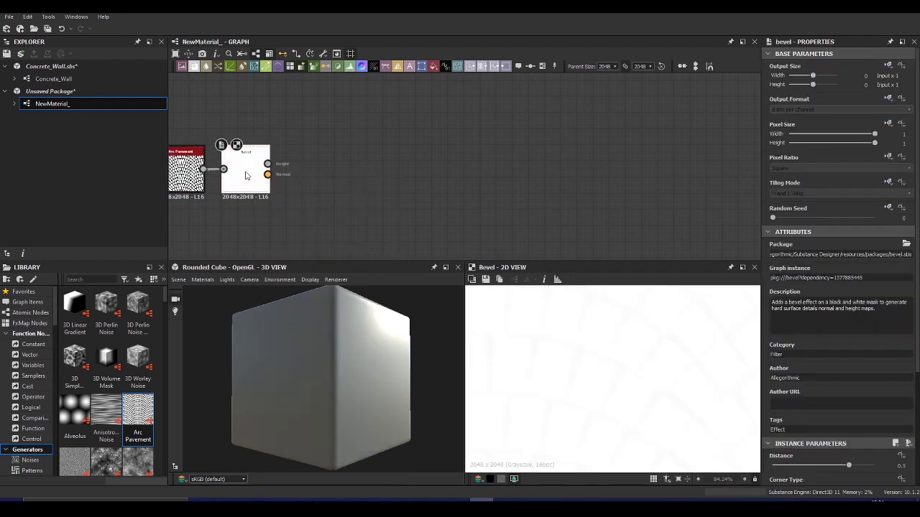
left_click_drag(823, 466, 792, 458)
scroll(825, 466, "down", 2)
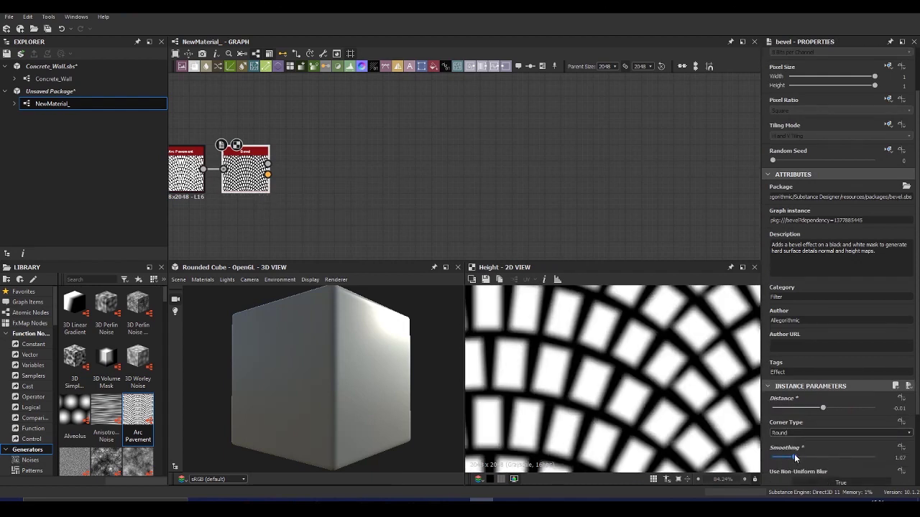
scroll(270, 214, "down", 2)
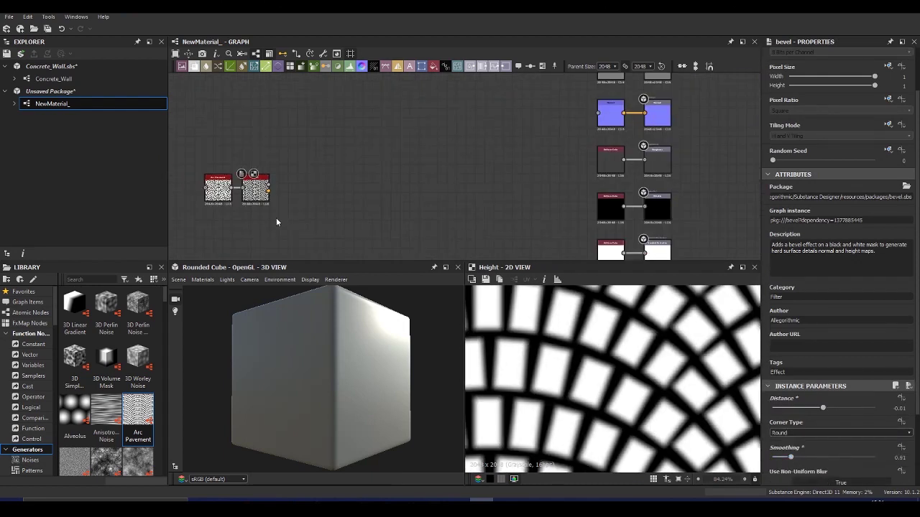
left_click(256, 188)
scroll(587, 399, "down", 5)
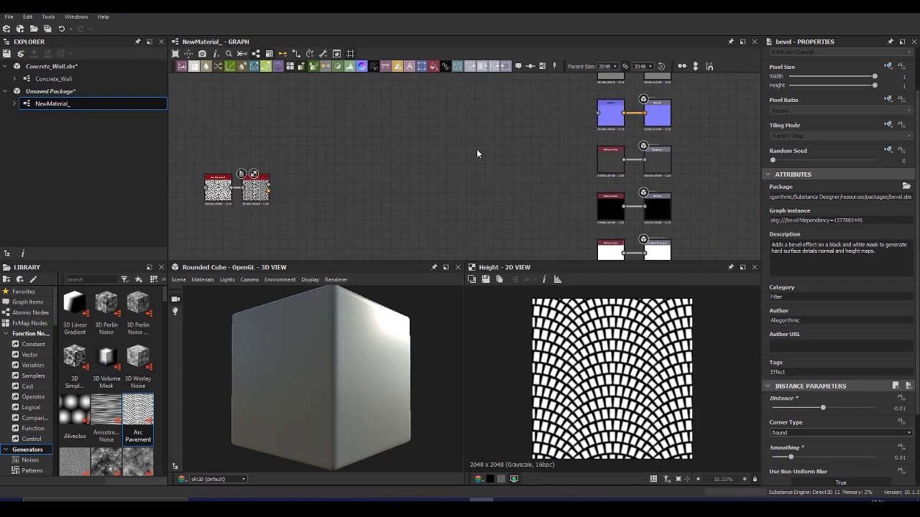
Step: Add a Blend node and connect the Bevel's height output to it
key("space")
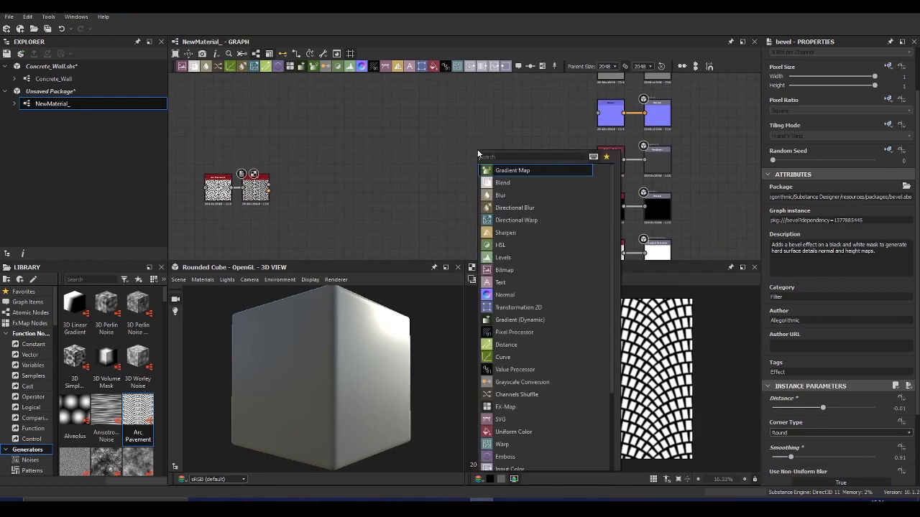
type("blend")
key("Return")
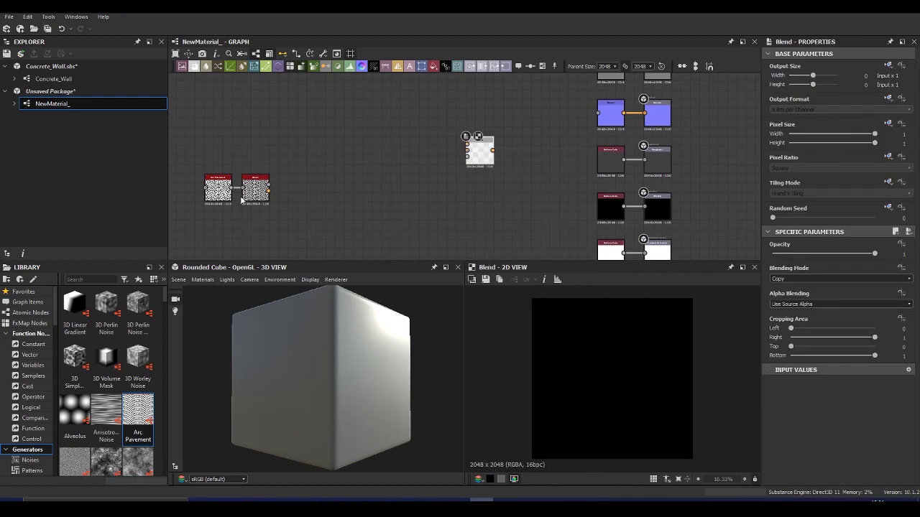
scroll(537, 168, "up", 3)
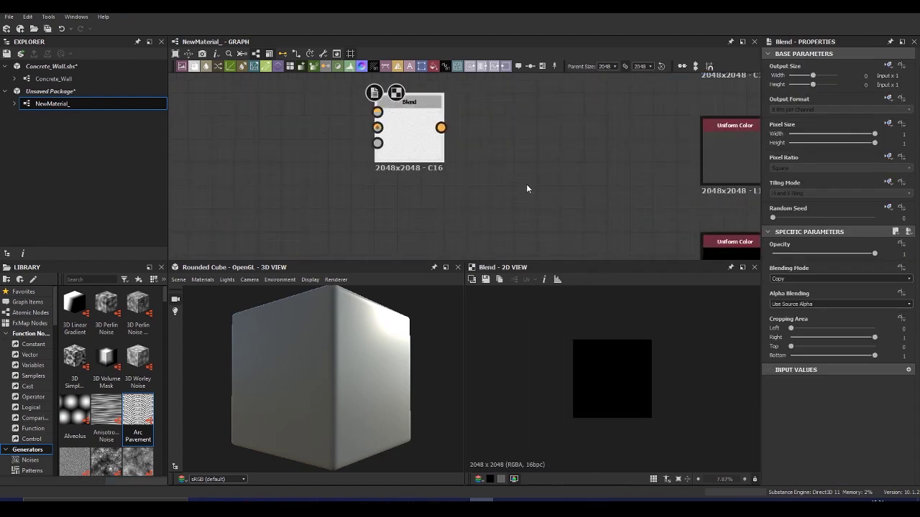
scroll(650, 374, "up", 3)
scroll(412, 151, "down", 3)
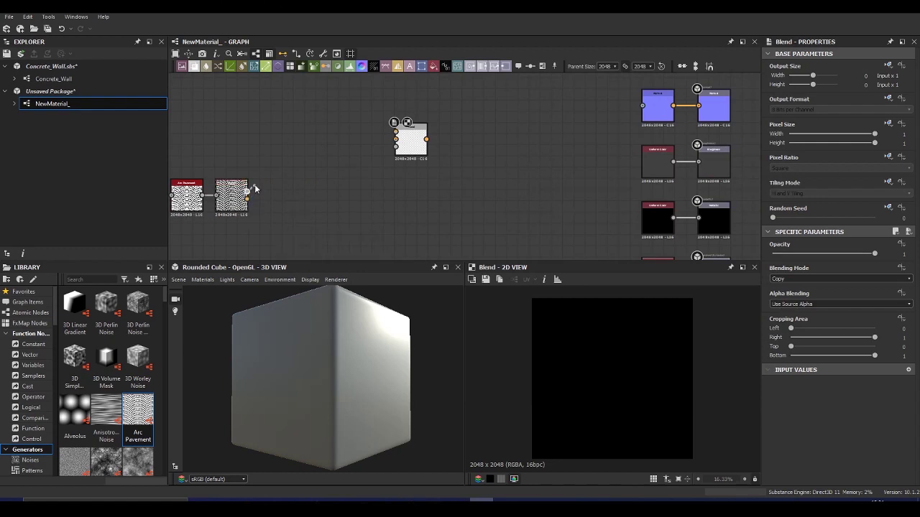
left_click_drag(248, 191, 398, 133)
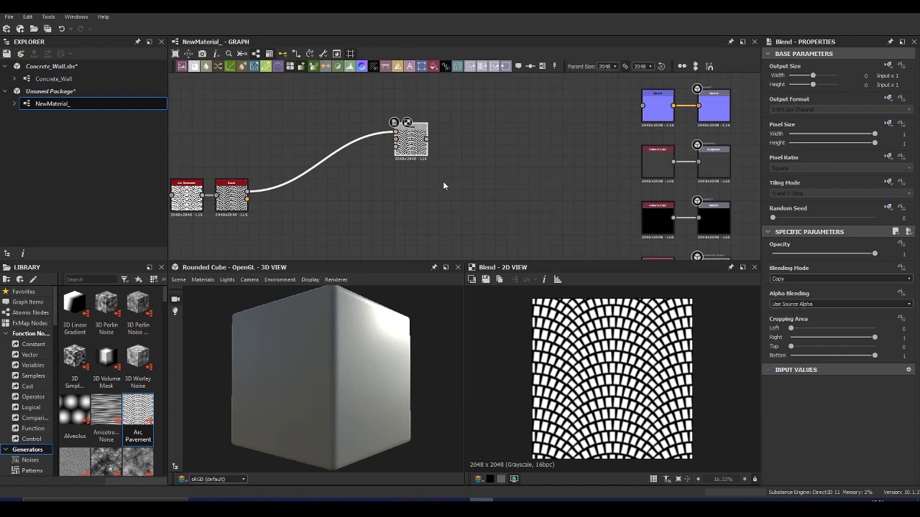
Step: Wire the Blend output into the Normal node and orbit the cube to the paved side
scroll(415, 156, "down", 4)
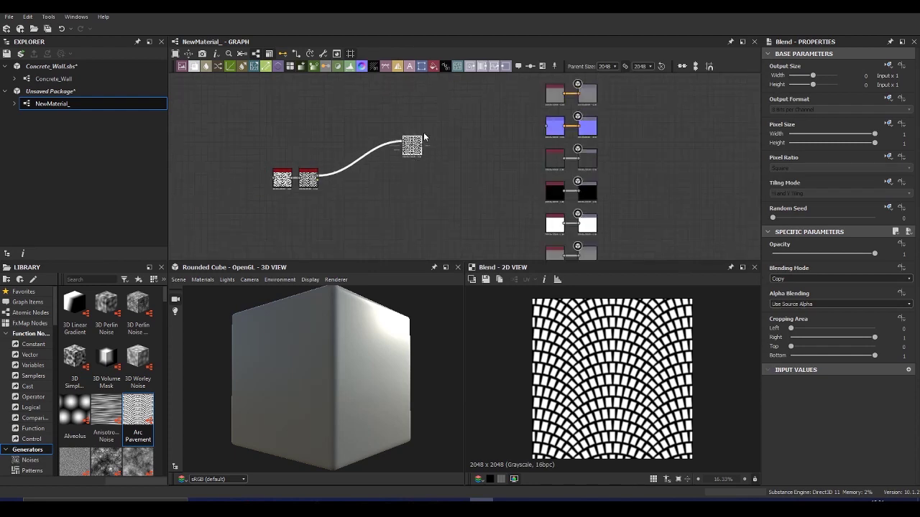
left_click_drag(417, 138, 417, 160)
scroll(495, 173, "up", 3)
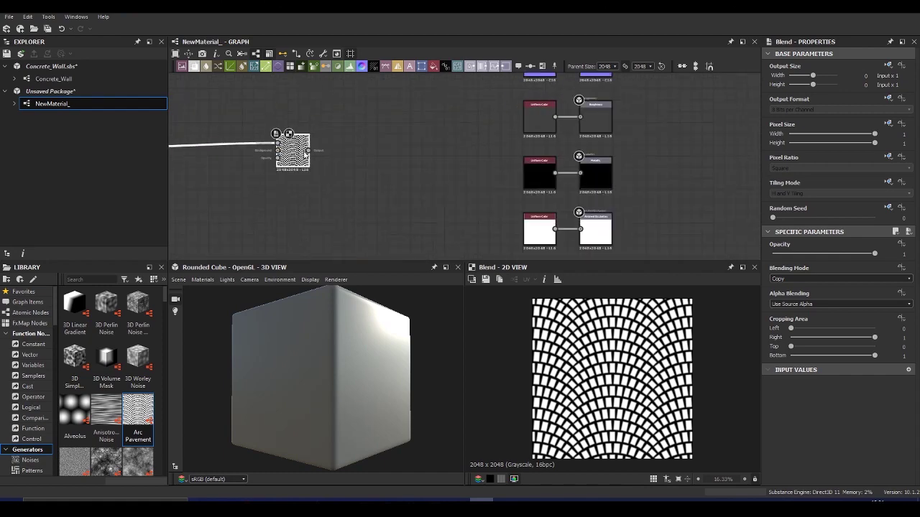
left_click_drag(309, 150, 476, 113)
scroll(313, 155, "down", 2)
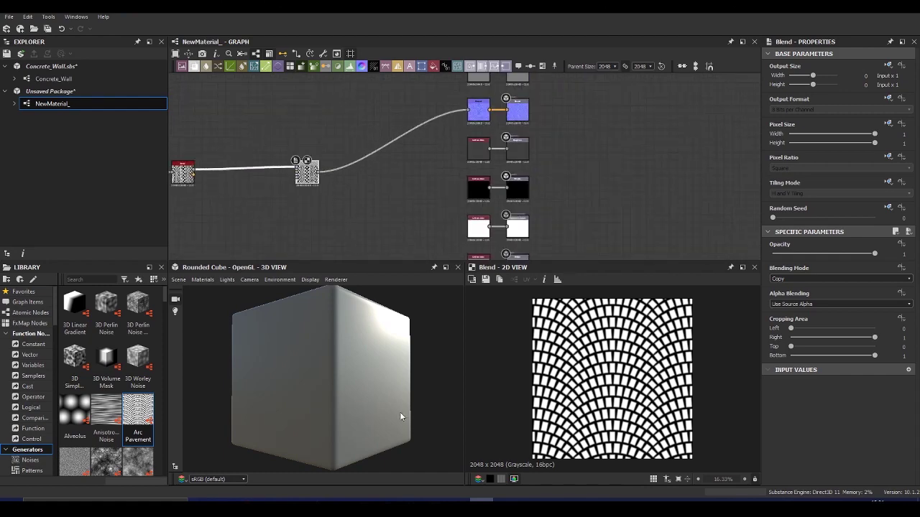
scroll(391, 413, "up", 5)
left_click_drag(355, 381, 310, 415)
Step: Raise the Normal node's Intensity slider to 1.57 for deeper arc-tile relief
double_click(467, 120)
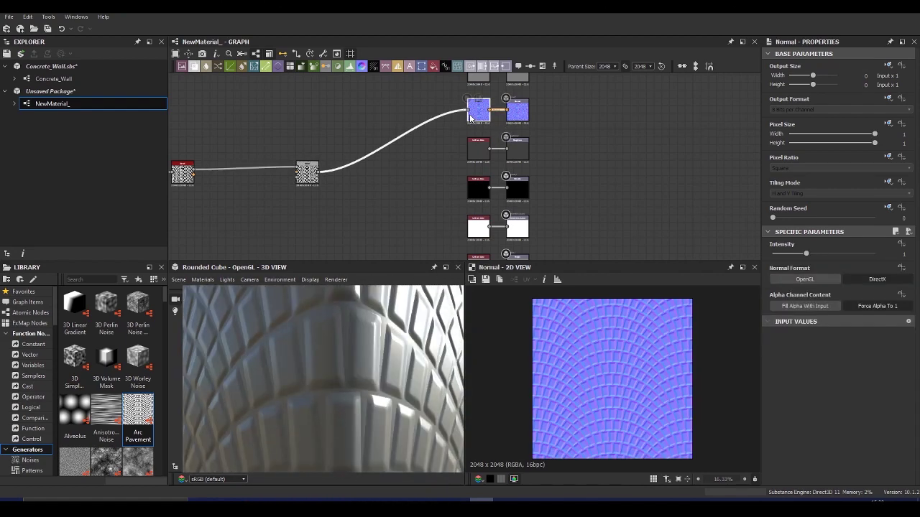
scroll(610, 385, "up", 5)
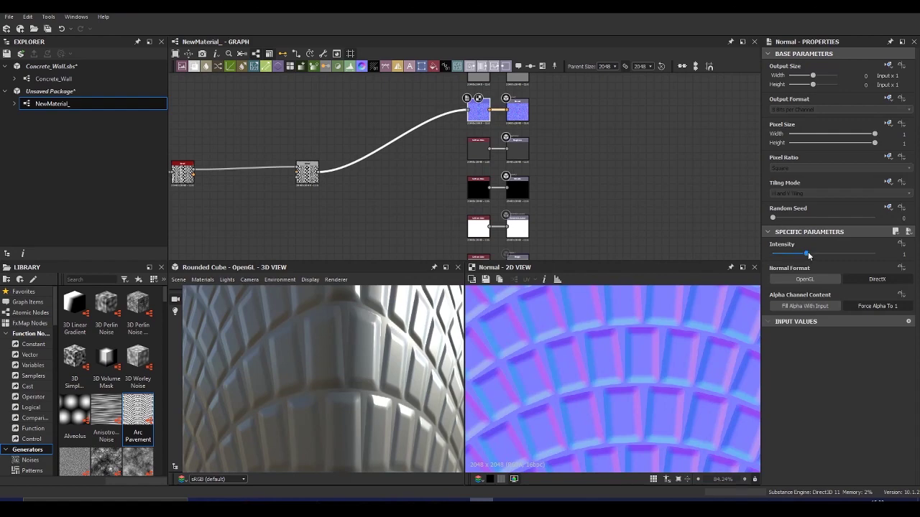
left_click_drag(807, 254, 826, 259)
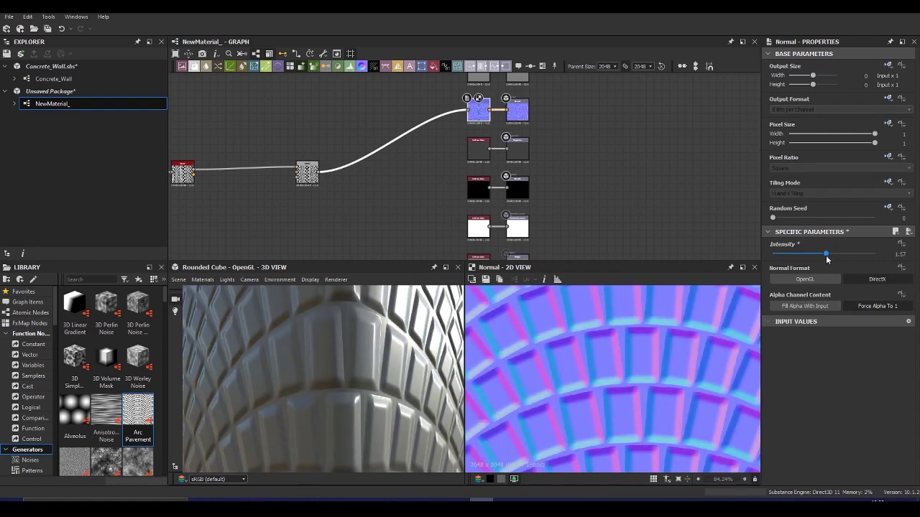
scroll(673, 358, "down", 5)
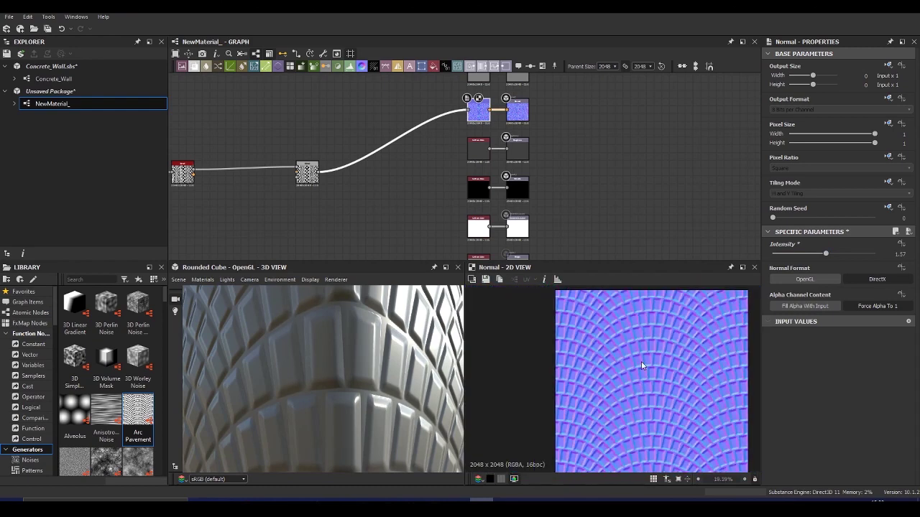
scroll(642, 366, "down", 1)
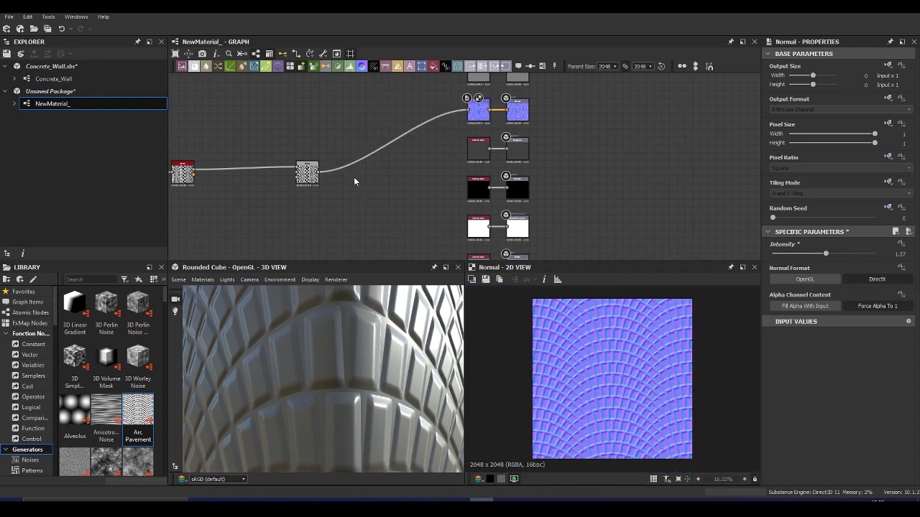
scroll(431, 137, "up", 3)
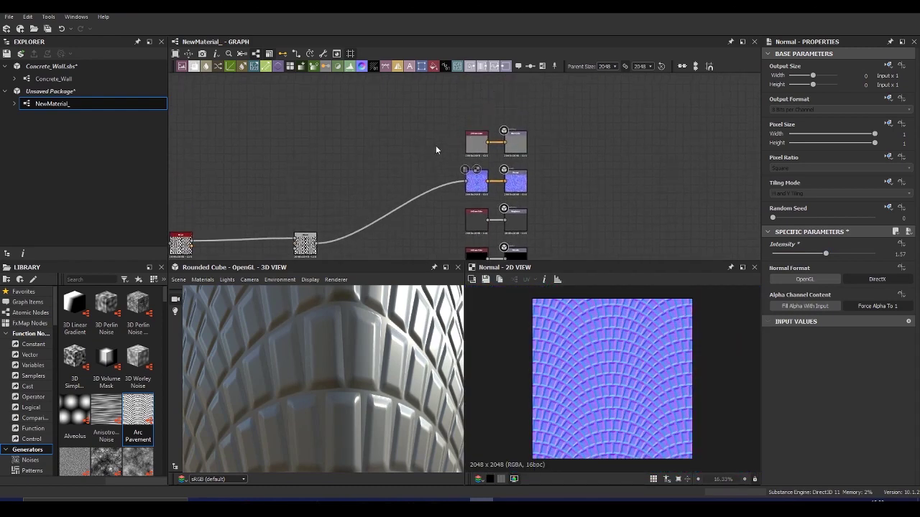
Step: Add an Ambient Occlusion (HBAO) node fed by the bevelled height
key("space")
type("ambi")
key("Return")
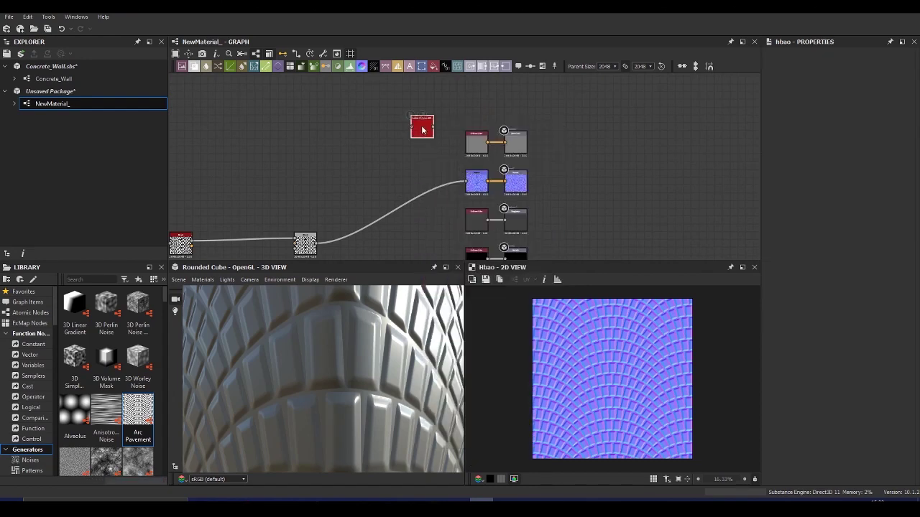
left_click_drag(318, 244, 402, 96)
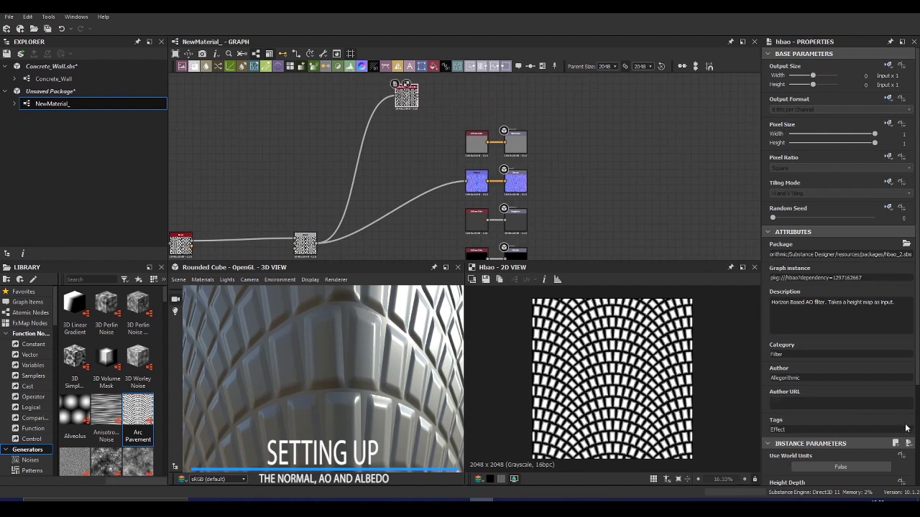
Step: Set the HBAO Height Depth to 0.003 and shift the grey Uniform Color node left
scroll(907, 429, "down", 3)
left_click(902, 363)
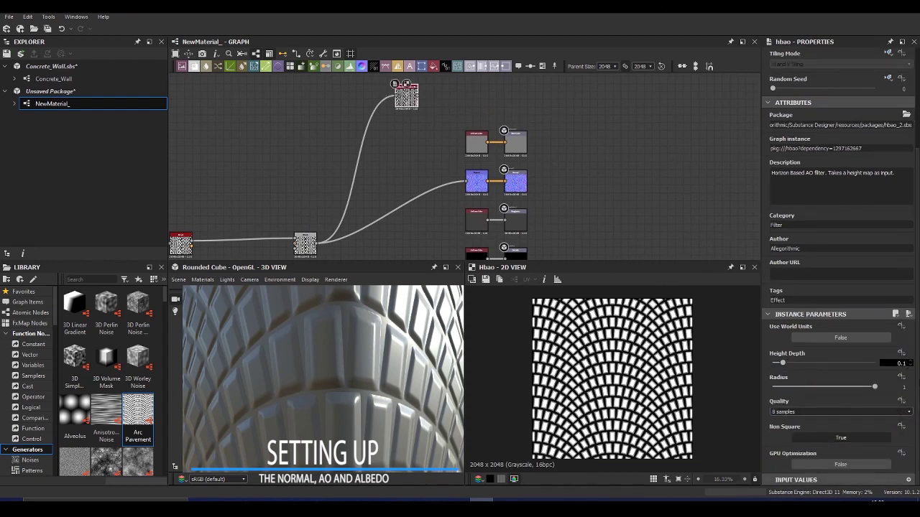
type("0.003")
key("Return")
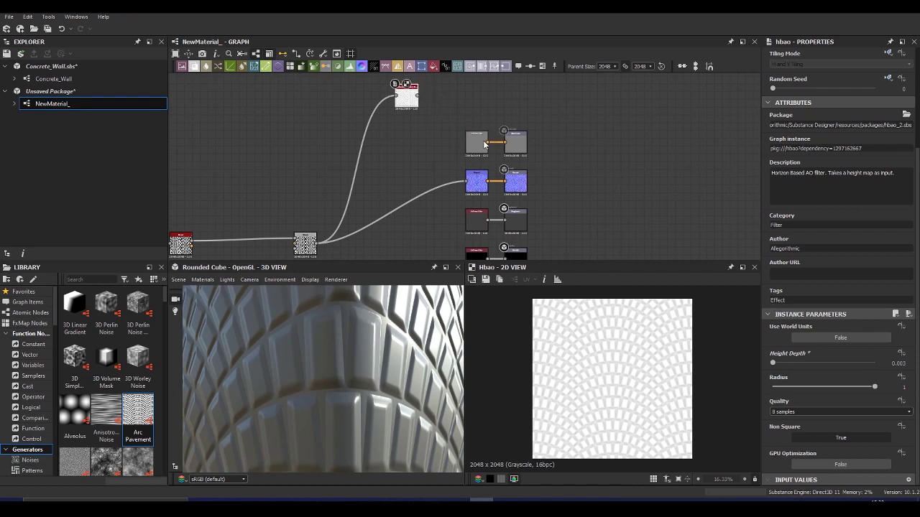
left_click_drag(475, 145, 411, 144)
Step: Switch the Uniform Color node to grayscale with value 197 and move Base Color aside
double_click(411, 145)
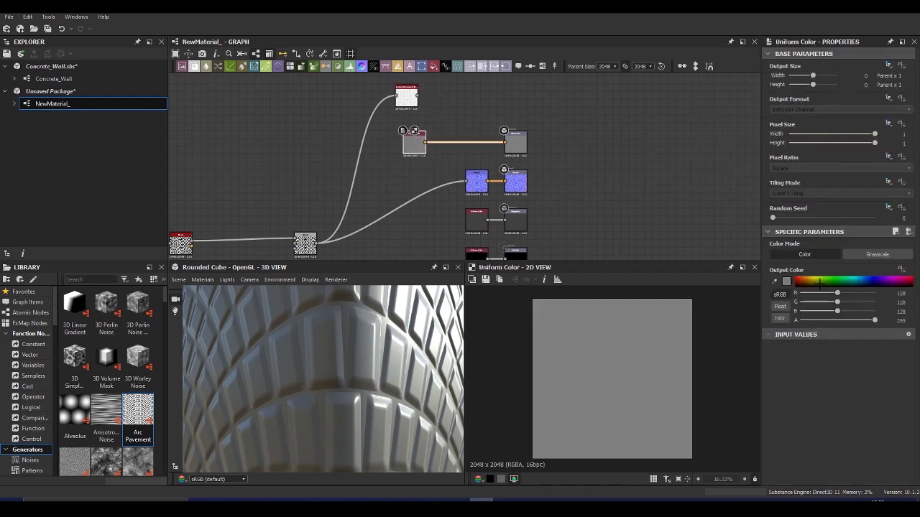
left_click(856, 254)
left_click_drag(837, 293, 862, 293)
mouse_move(406, 93)
left_mouse_down()
mouse_move(434, 165)
mouse_move(404, 85)
left_mouse_up()
Step: Add a Multiply Blend of occlusion over the grey colour and feed it into Base Color
key("space")
left_click(488, 142)
scroll(439, 144, "up", 3)
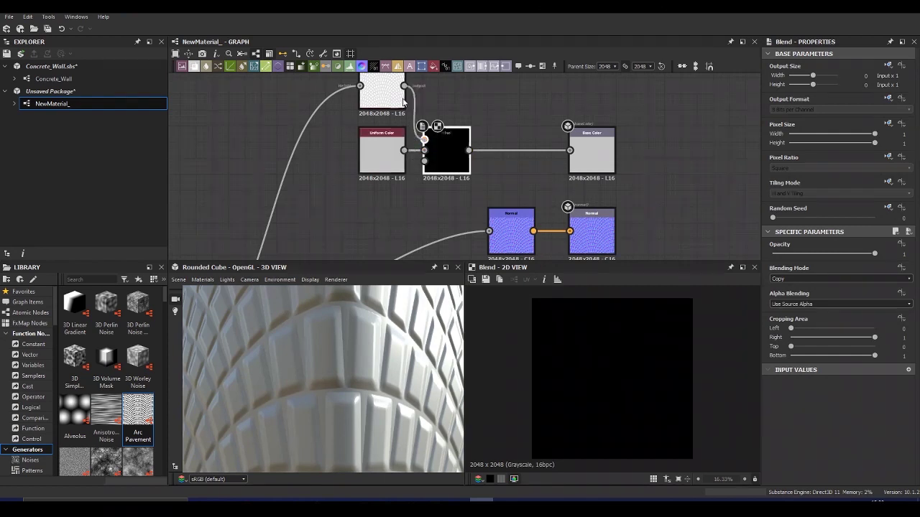
left_click(836, 278)
left_click(820, 307)
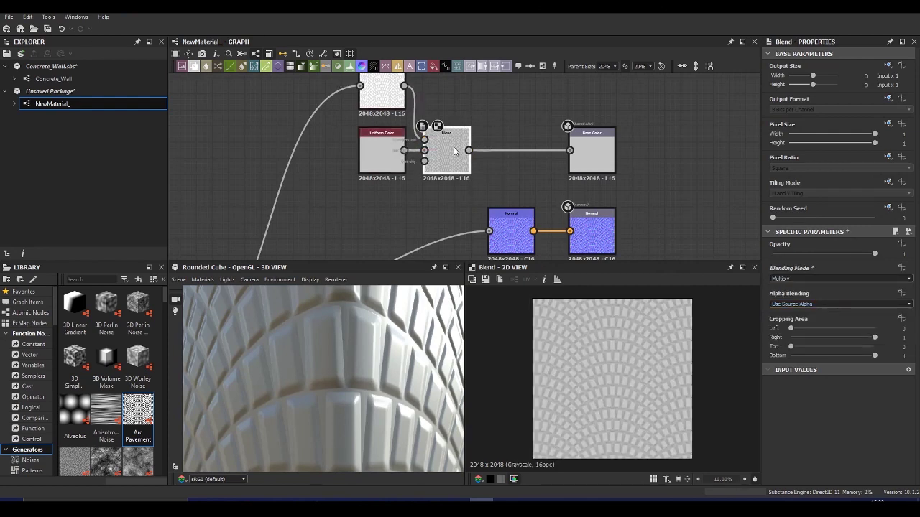
left_click_drag(570, 150, 570, 150)
scroll(317, 402, "down", 5)
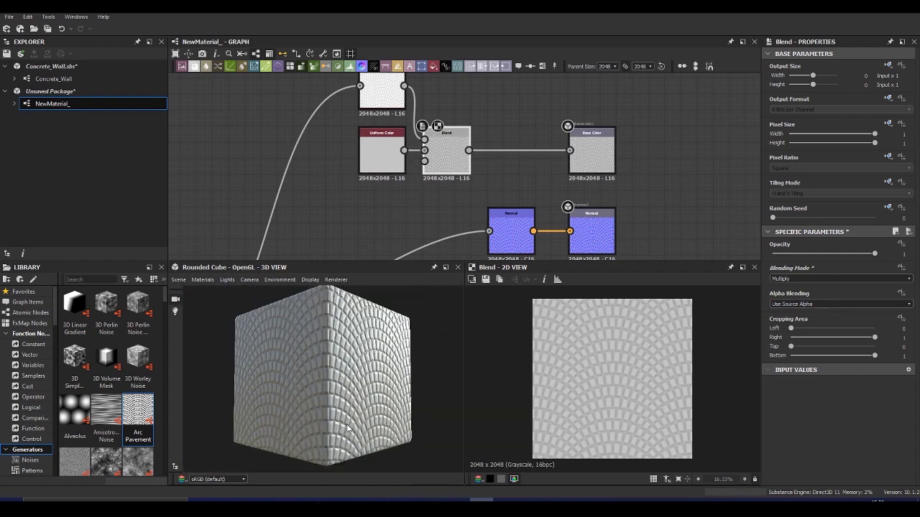
left_click_drag(316, 403, 367, 424)
scroll(499, 136, "down", 4)
scroll(499, 137, "up", 5)
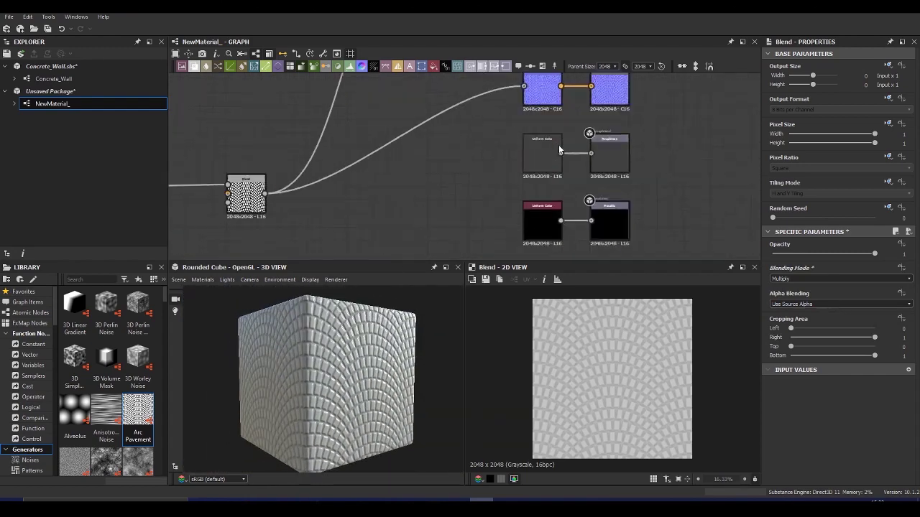
Step: Feed the pattern into the bottom output node and delete the unused Uniform Color node
scroll(546, 143, "down", 2)
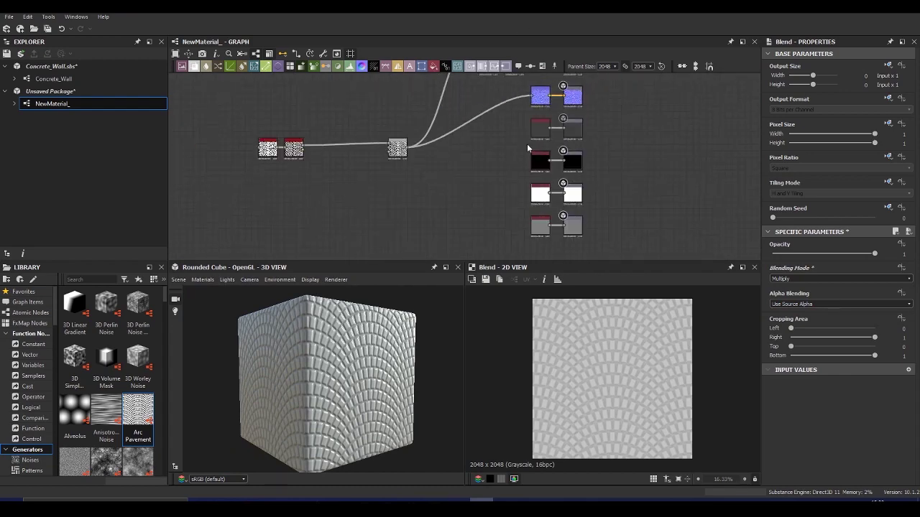
scroll(547, 182, "up", 3)
scroll(548, 181, "down", 1)
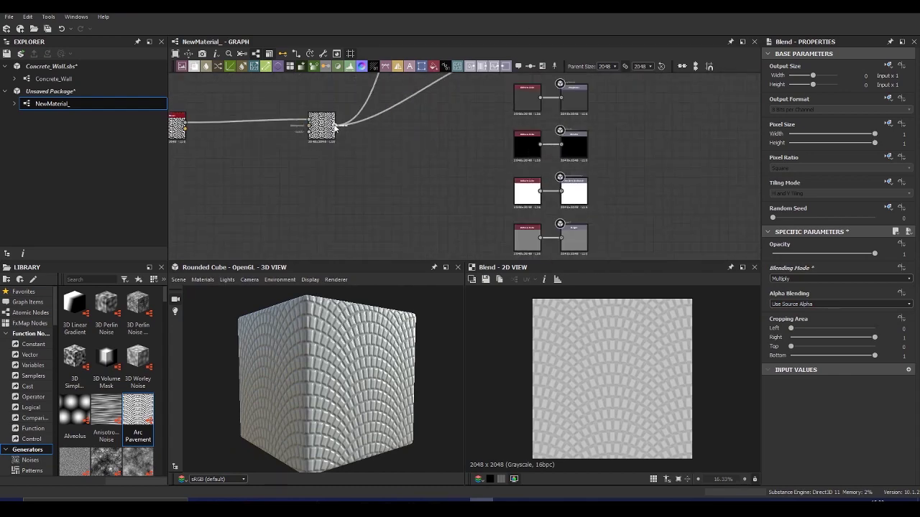
left_click_drag(336, 127, 523, 232)
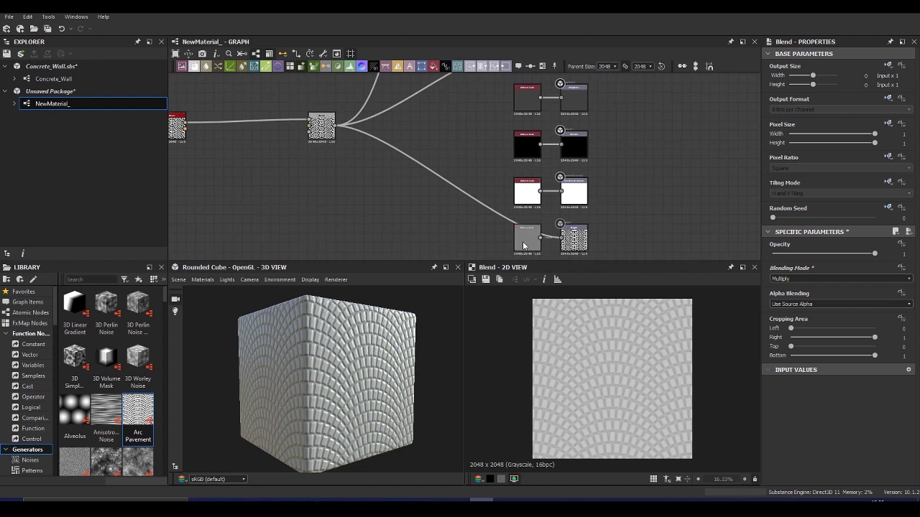
scroll(541, 162, "down", 1)
key("Delete")
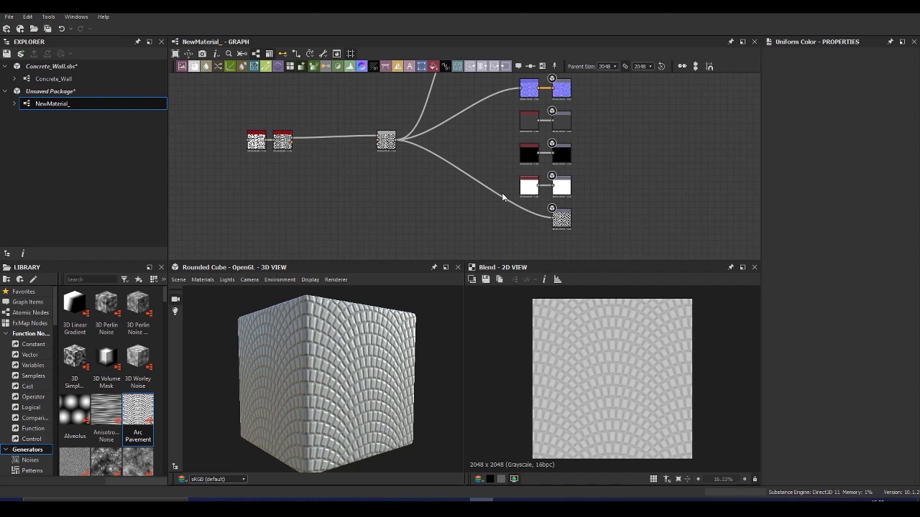
Step: Switch to the PureRef board showing the concrete panel reference photo
scroll(470, 209, "down", 3)
scroll(481, 177, "up", 3)
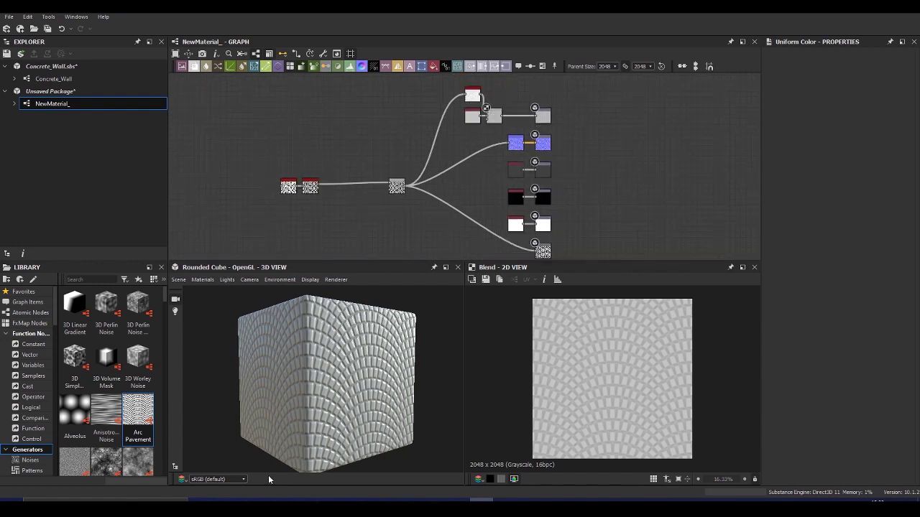
scroll(361, 188, "down", 2)
scroll(315, 198, "up", 4)
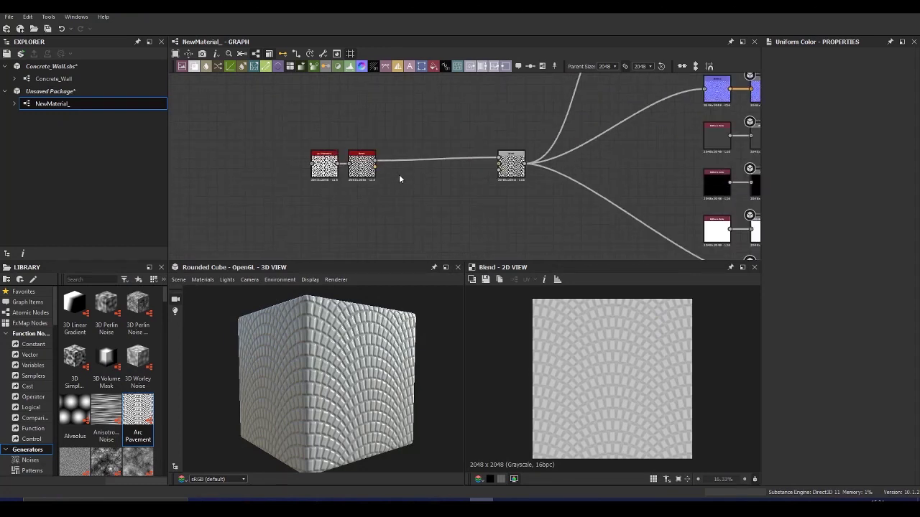
scroll(404, 175, "down", 2)
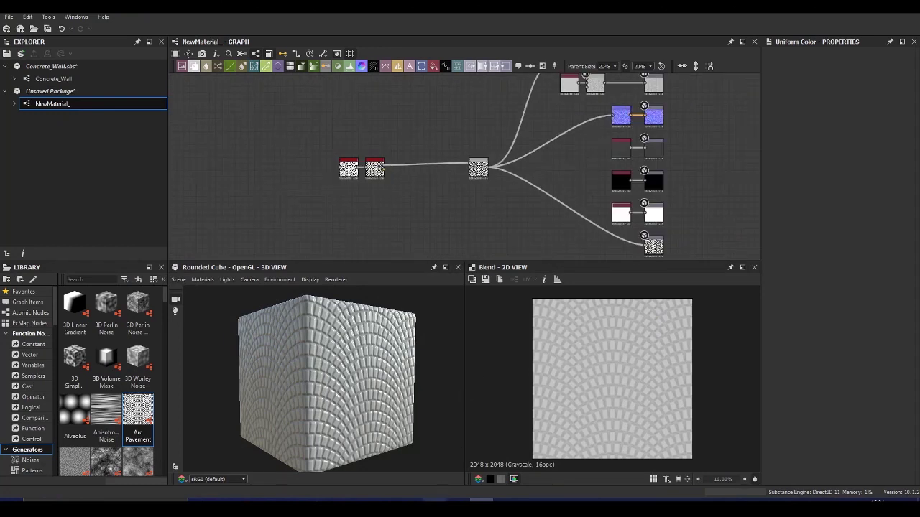
key("alt+Tab")
scroll(335, 167, "up", 6)
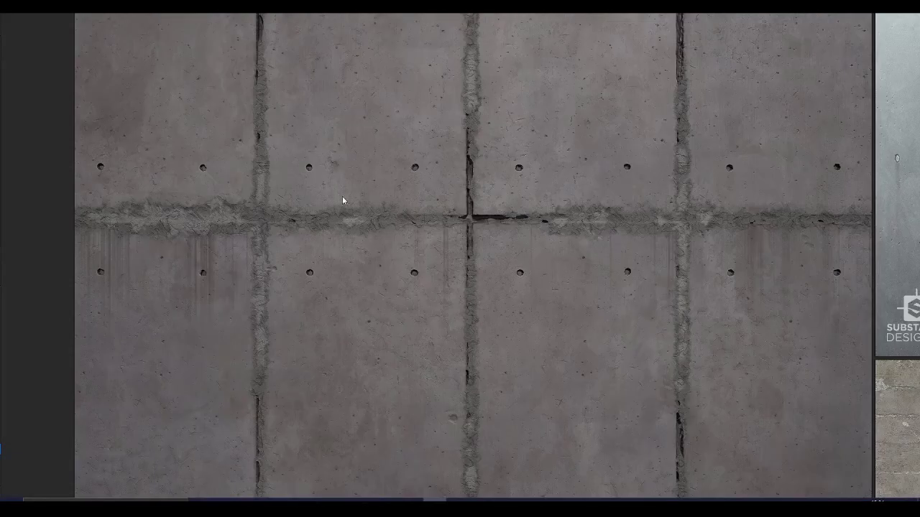
scroll(343, 201, "down", 4)
scroll(305, 154, "down", 3)
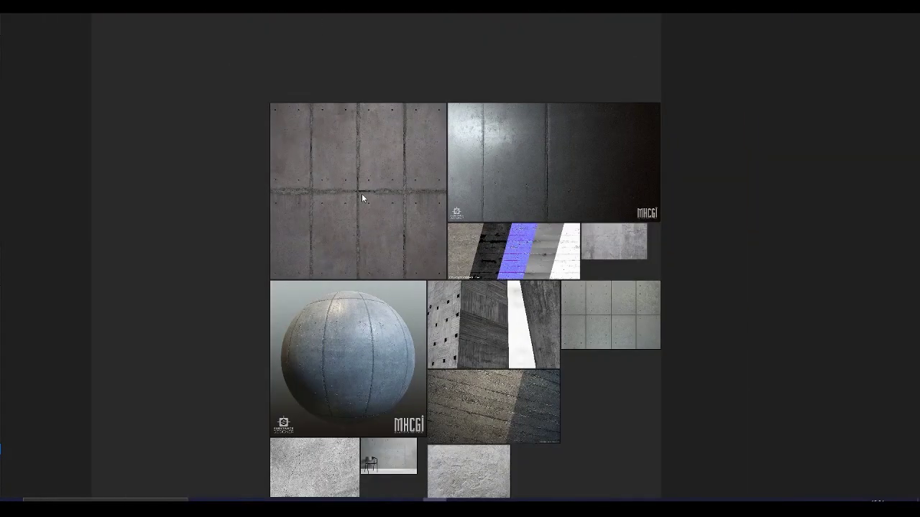
scroll(361, 195, "up", 5)
scroll(356, 280, "down", 3)
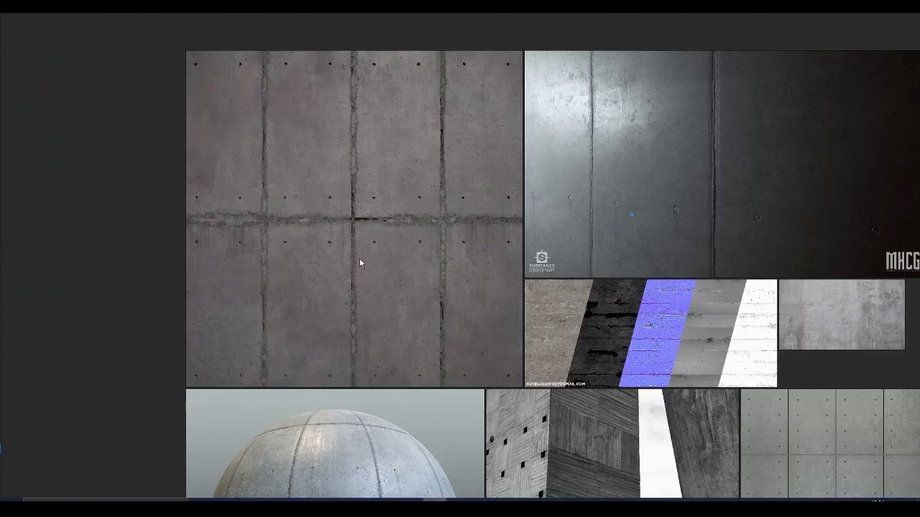
scroll(361, 270, "up", 2)
scroll(431, 337, "up", 1)
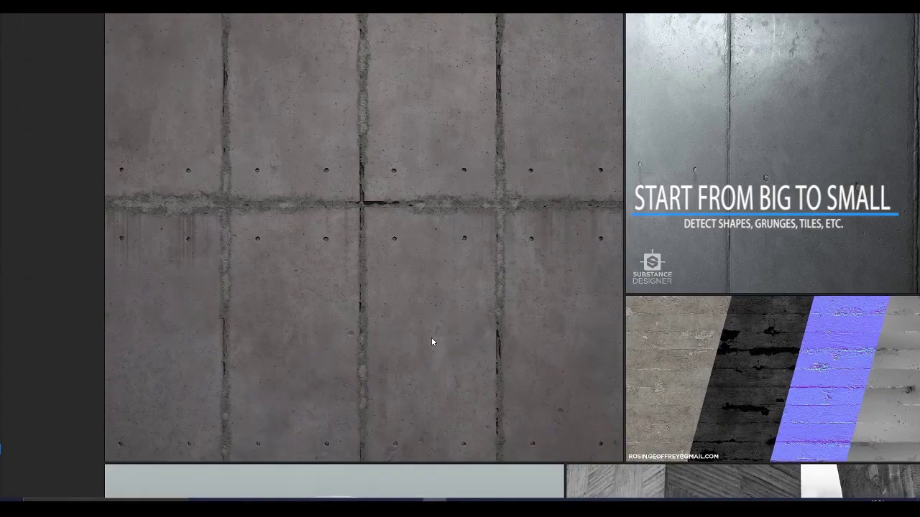
scroll(377, 280, "down", 1)
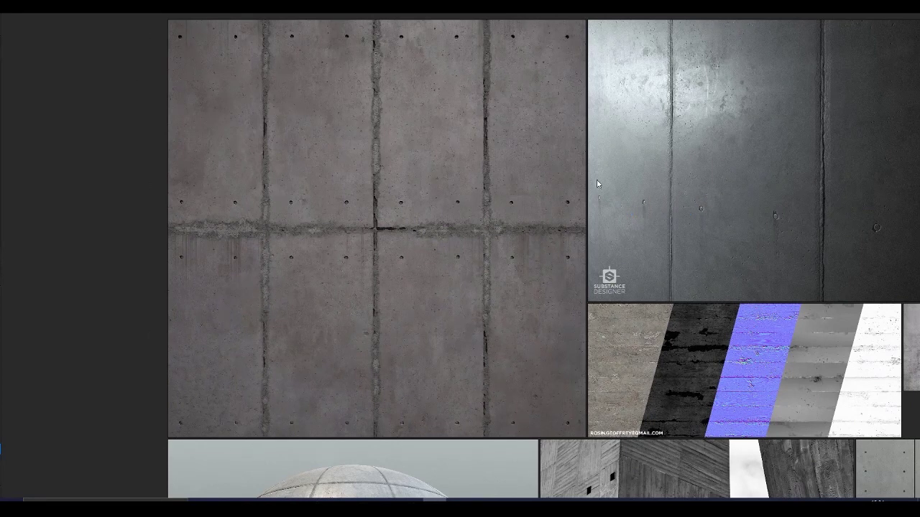
scroll(271, 162, "down", 3)
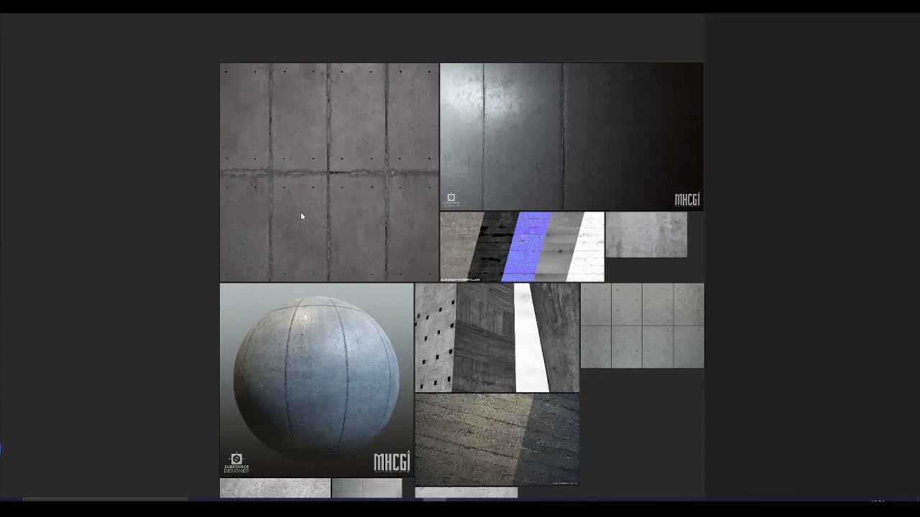
scroll(300, 212, "up", 4)
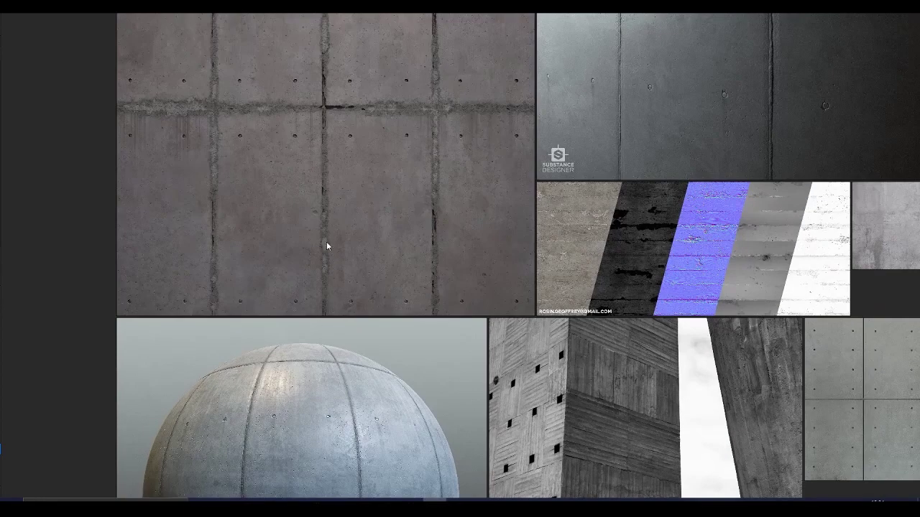
scroll(336, 384, "up", 4)
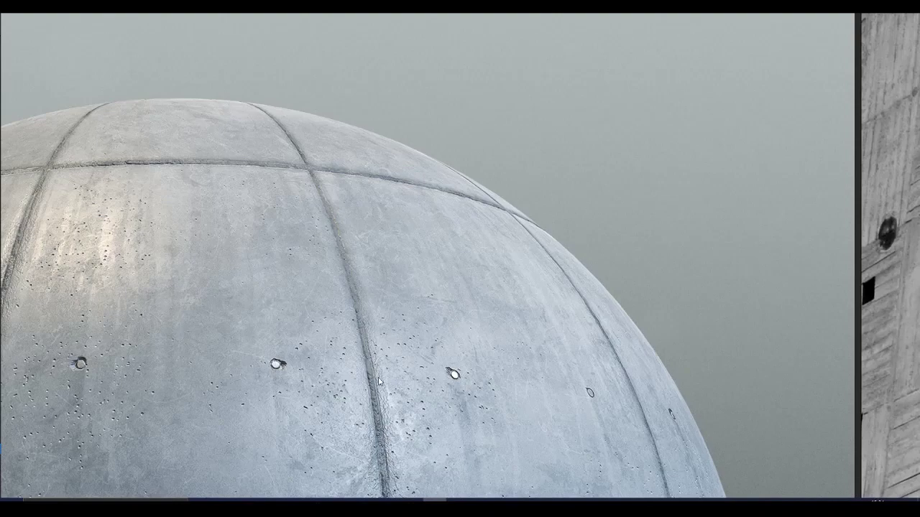
scroll(399, 352, "down", 3)
scroll(460, 163, "down", 1)
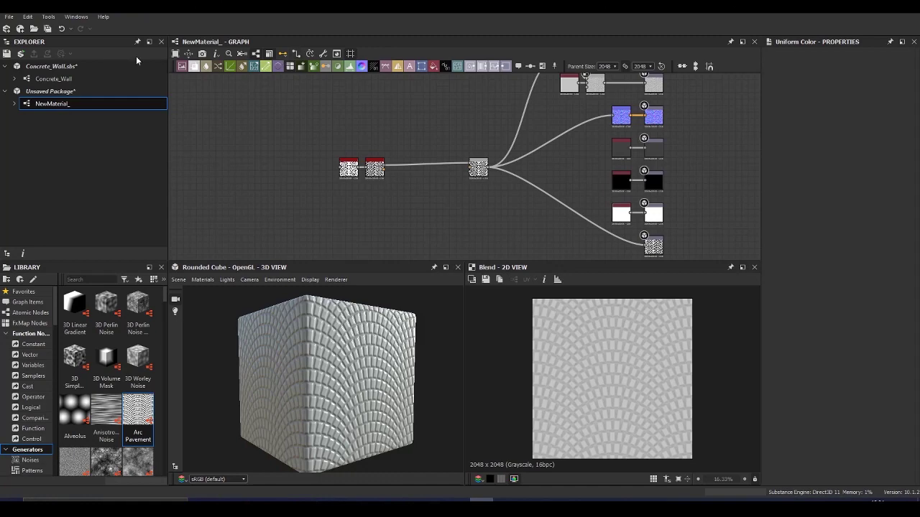
Step: Open the Concrete_Wall graph from the Explorer and orbit the cube preview to inspect it
left_click(58, 79)
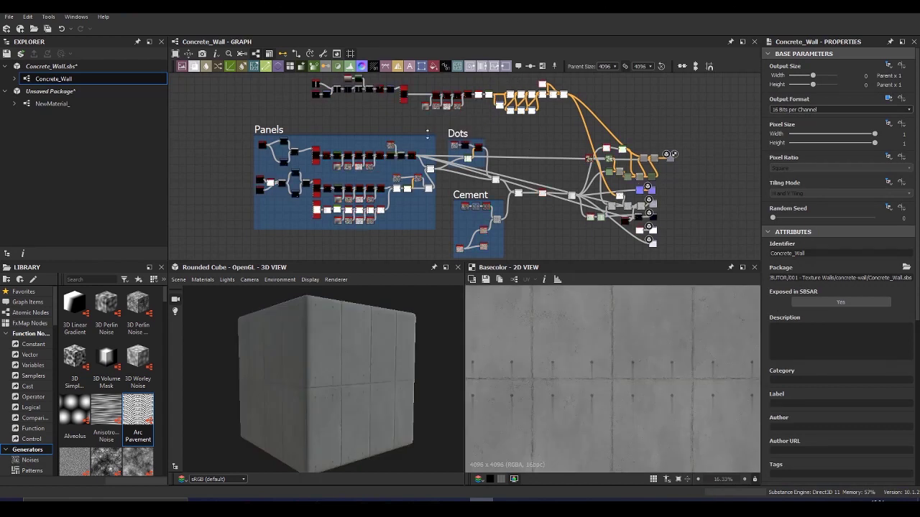
left_click_drag(344, 379, 276, 383)
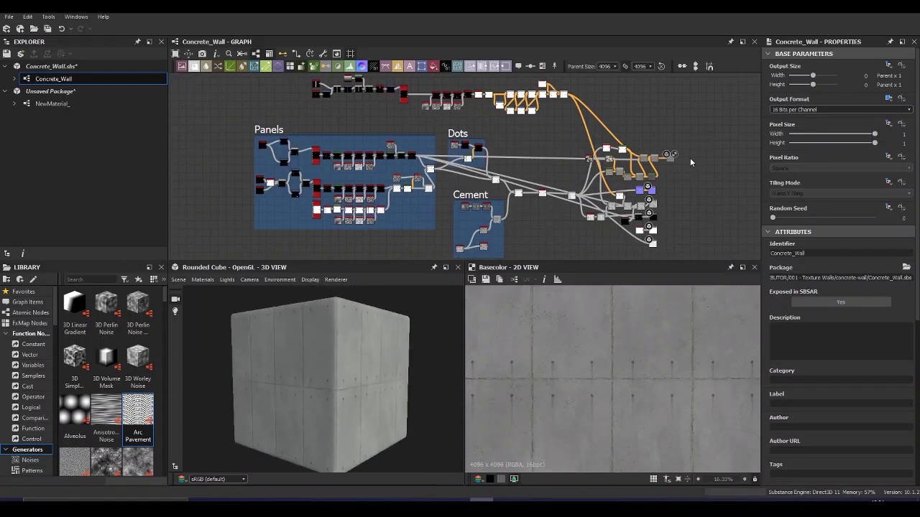
scroll(672, 155, "up", 5)
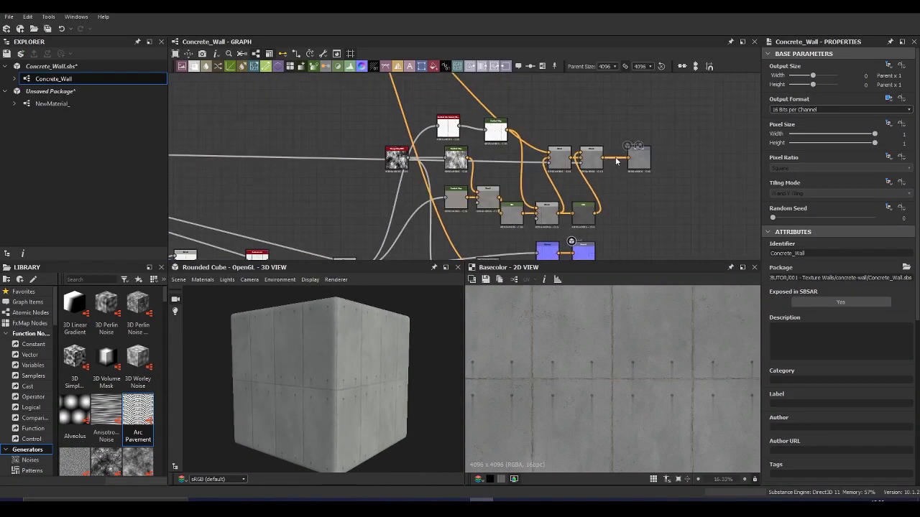
scroll(616, 163, "down", 3)
scroll(616, 163, "down", 1)
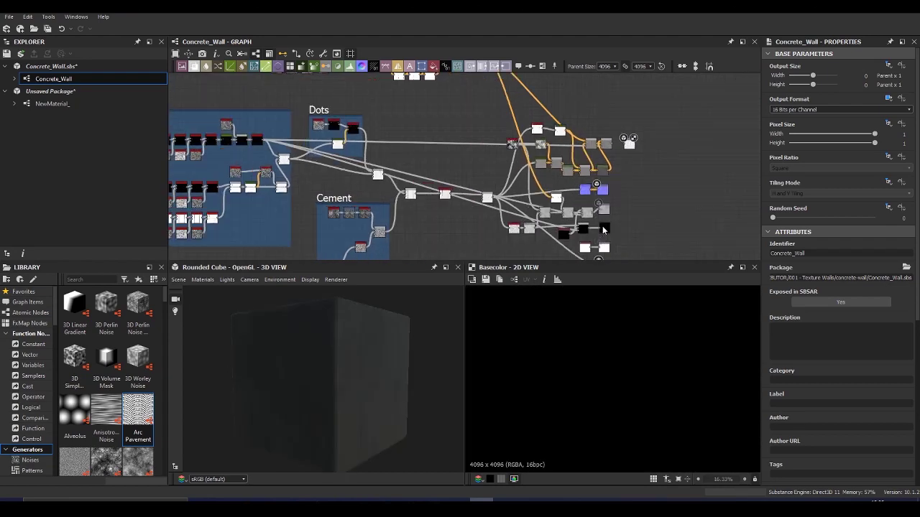
scroll(581, 204, "up", 4)
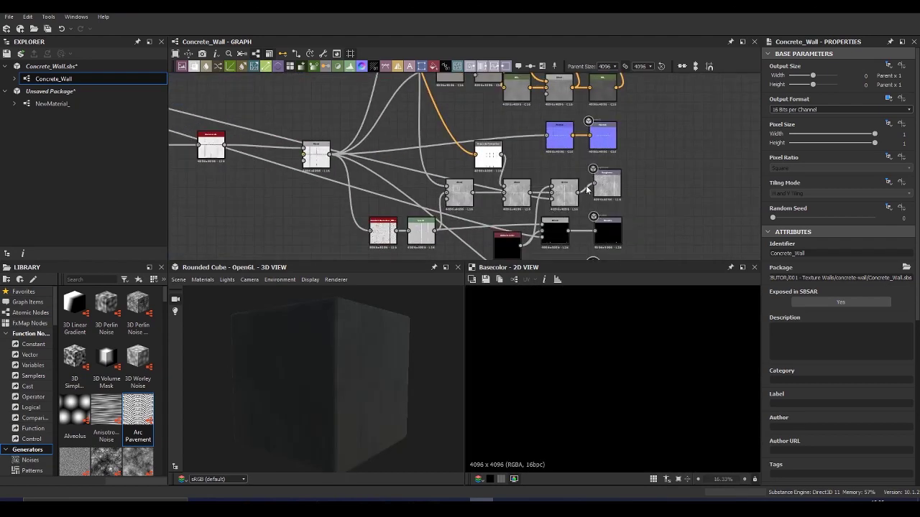
scroll(584, 210, "down", 3)
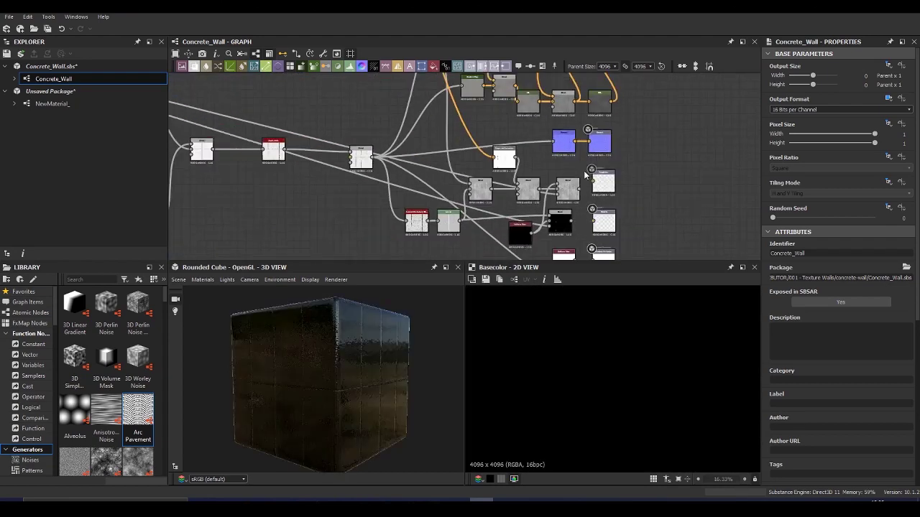
scroll(584, 215, "up", 2)
scroll(604, 198, "down", 2)
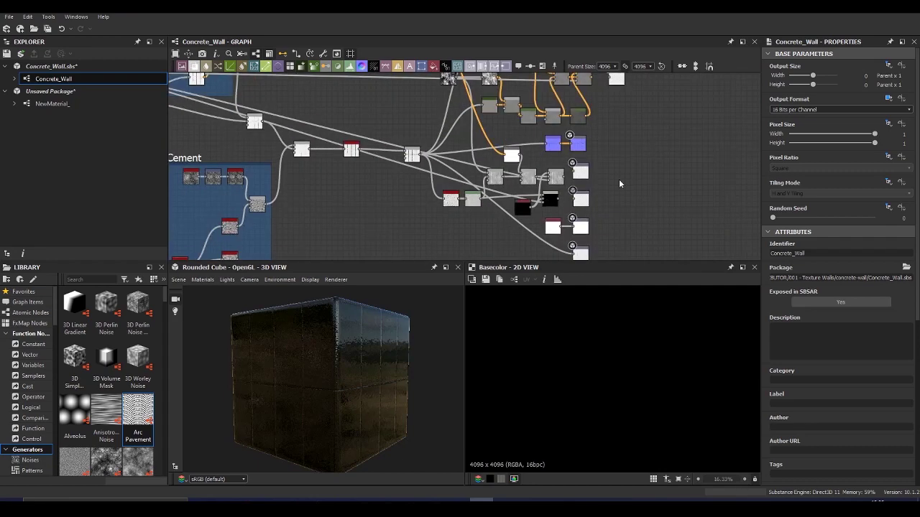
Step: Add a grayscale Uniform Color node at value 127 and connect it to the Roughness output
key("space")
type("uniform")
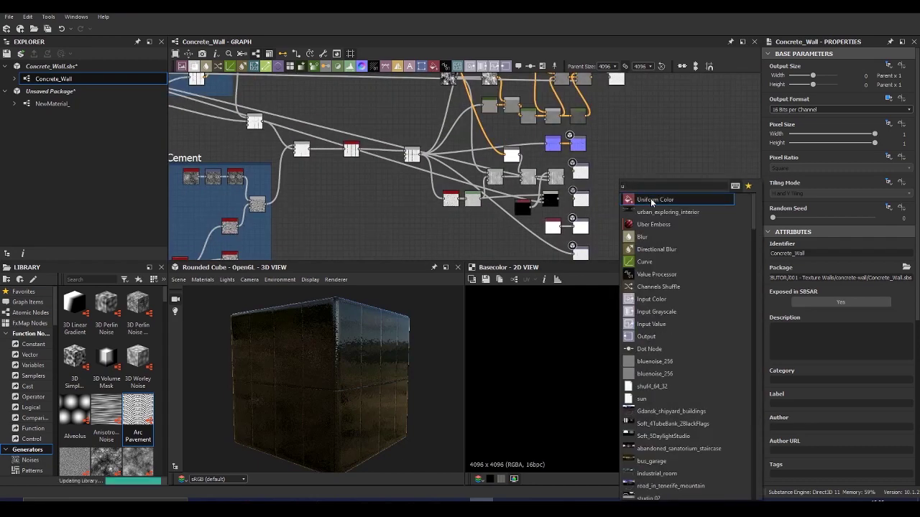
left_click(697, 205)
left_click(877, 254)
left_click_drag(845, 294, 848, 295)
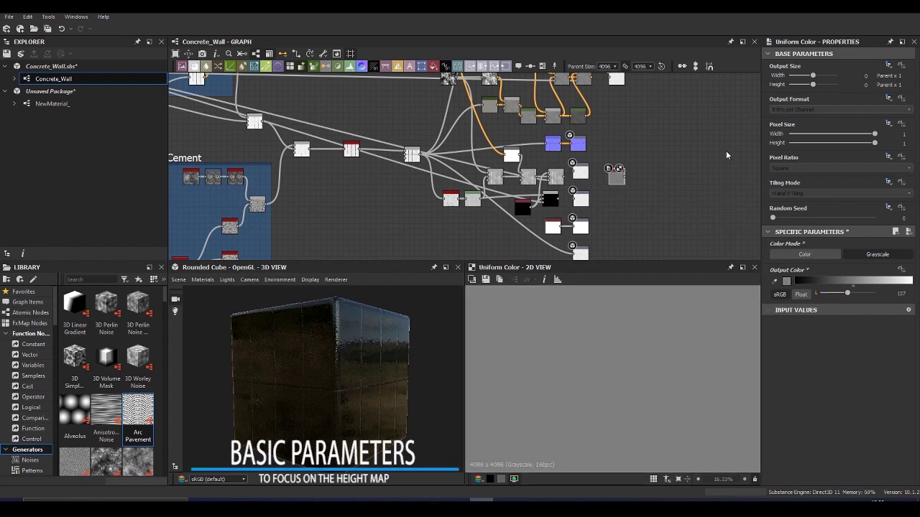
scroll(635, 177, "up", 5)
left_click_drag(633, 174, 449, 156)
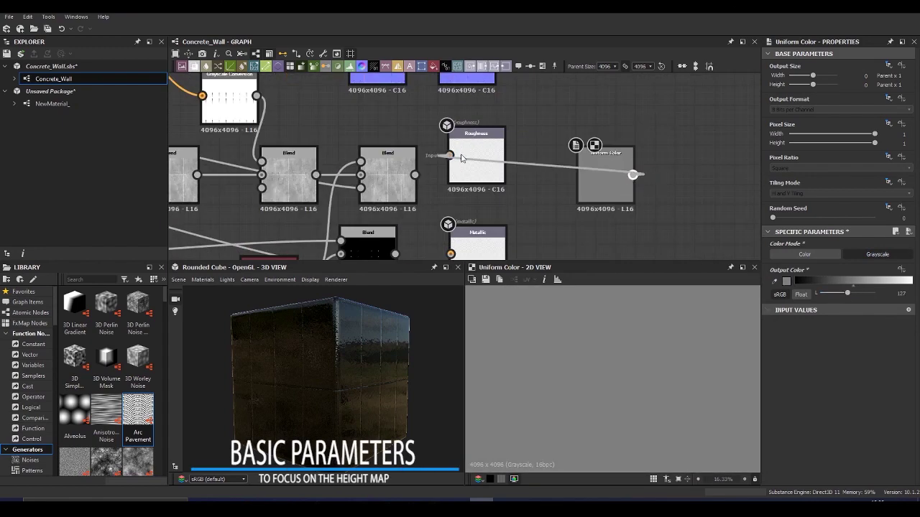
Step: Duplicate the grey node, set the copy to 0 and connect it to the Metallic output
left_click(605, 173)
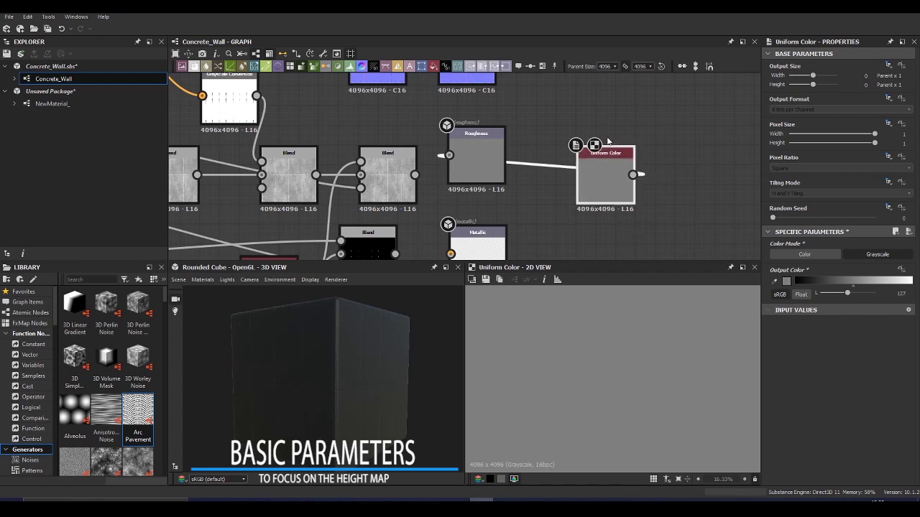
key("ctrl+d")
left_click_drag(464, 166, 575, 77)
left_click_drag(848, 293, 784, 295)
left_click_drag(601, 77, 451, 254)
Step: Orbit the 3D preview cube to view the concrete material from a new angle
scroll(530, 127, "down", 5)
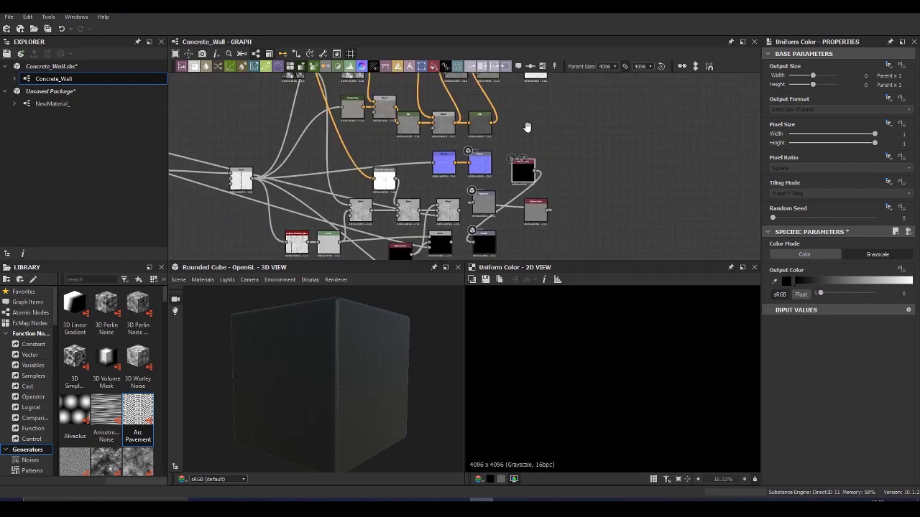
middle_click_drag(530, 128, 500, 180)
scroll(502, 183, "up", 3)
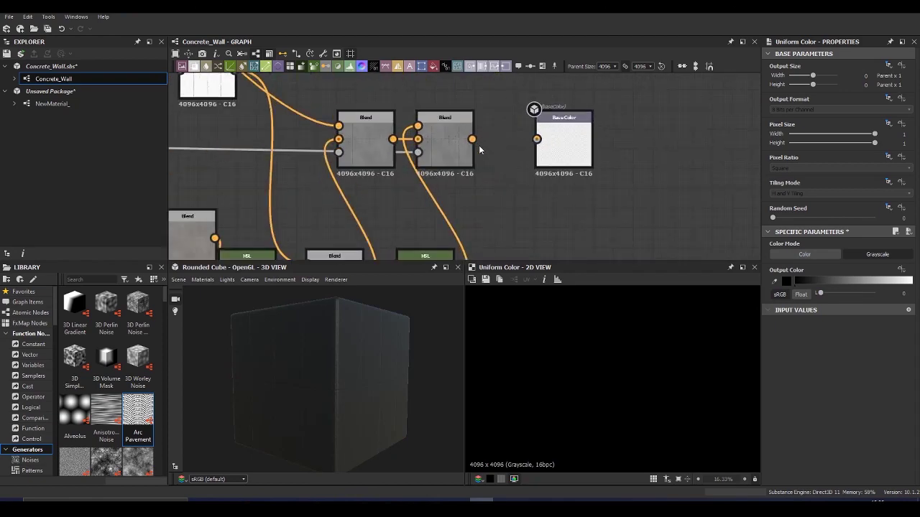
scroll(503, 187, "down", 4)
scroll(553, 170, "up", 2)
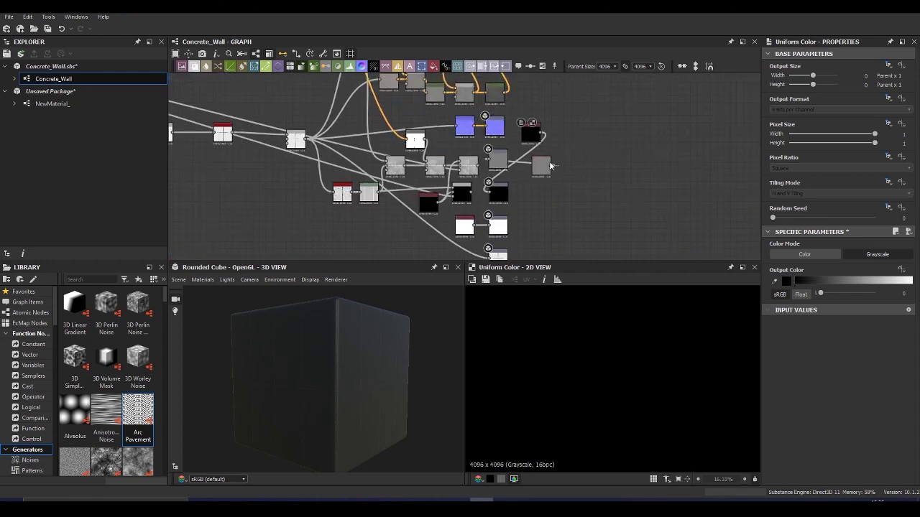
scroll(553, 170, "down", 3)
scroll(569, 225, "up", 3)
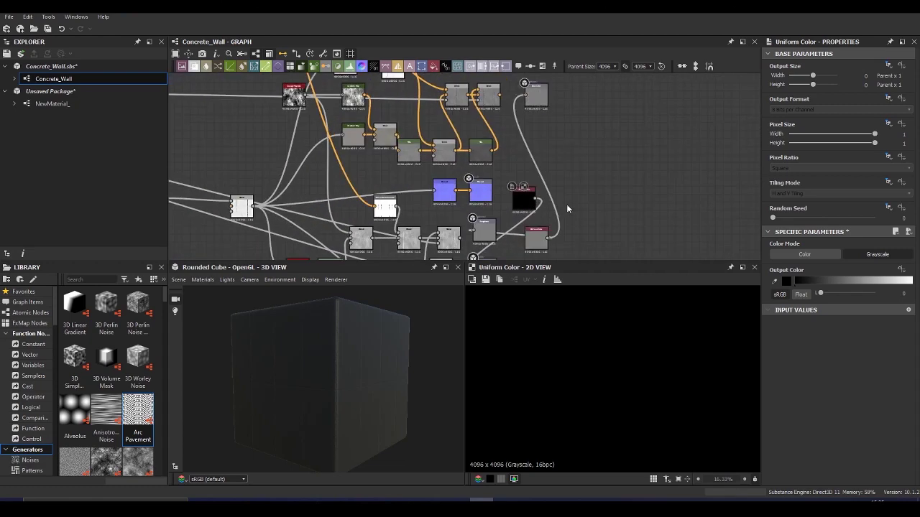
left_click_drag(434, 382, 400, 378)
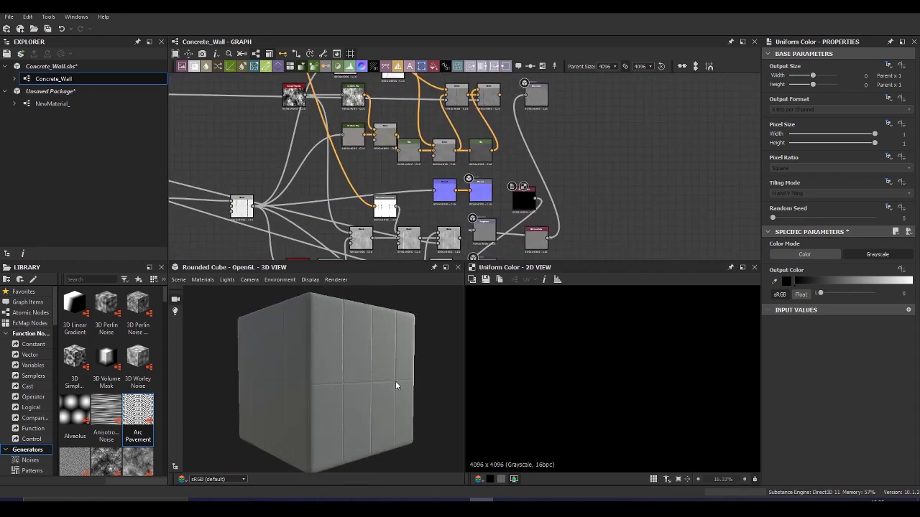
scroll(398, 383, "up", 5)
Step: Switch the preview mesh to Plane (hi-res), zoom in and tilt to a grazing angle
left_click(179, 280)
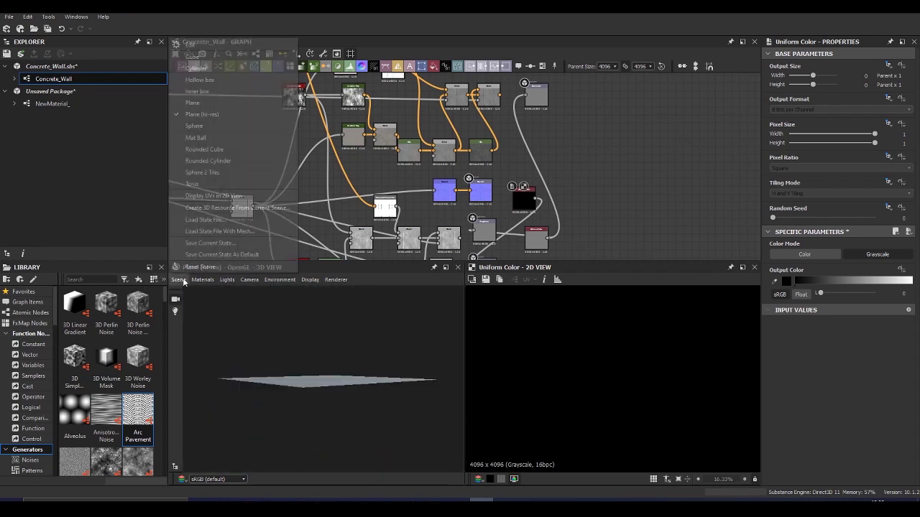
left_click(195, 115)
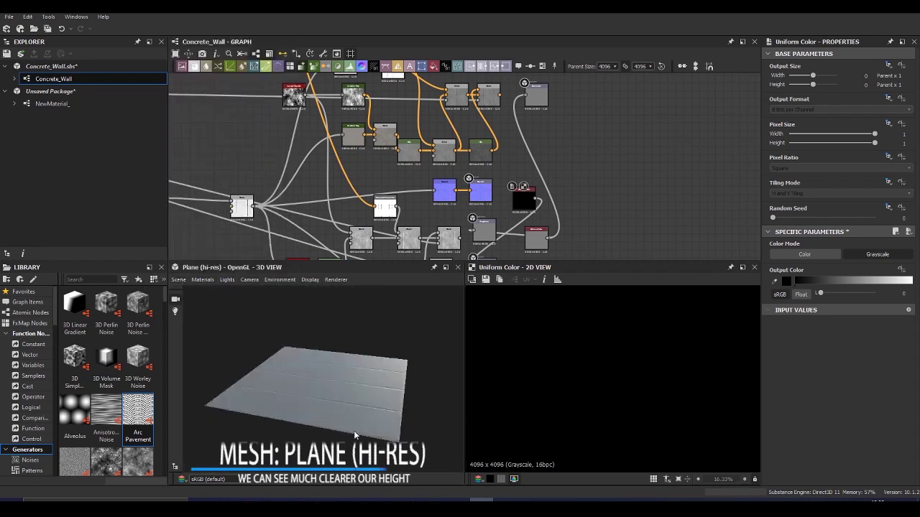
scroll(359, 430, "up", 3)
scroll(360, 430, "up", 3)
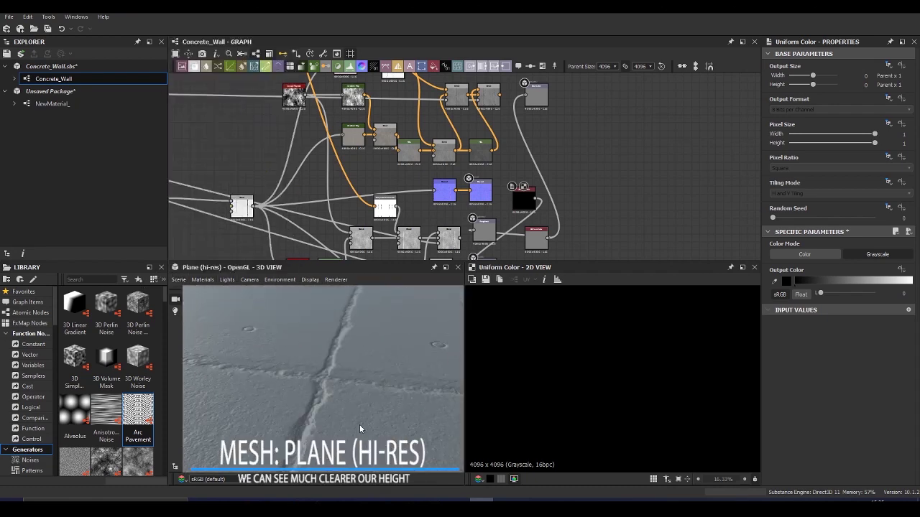
left_click_drag(360, 431, 340, 361)
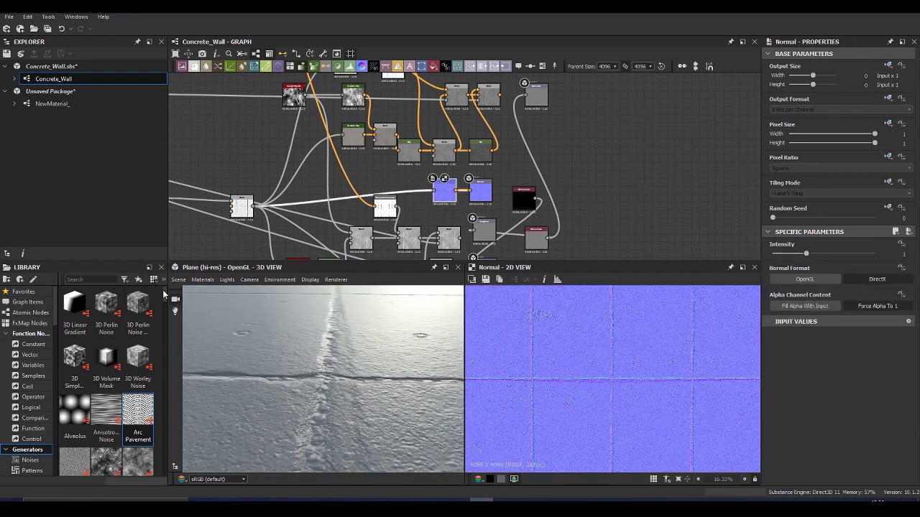
Step: Set the preview material to Default > physically_metallic_roughness > Tessellation
left_click(203, 280)
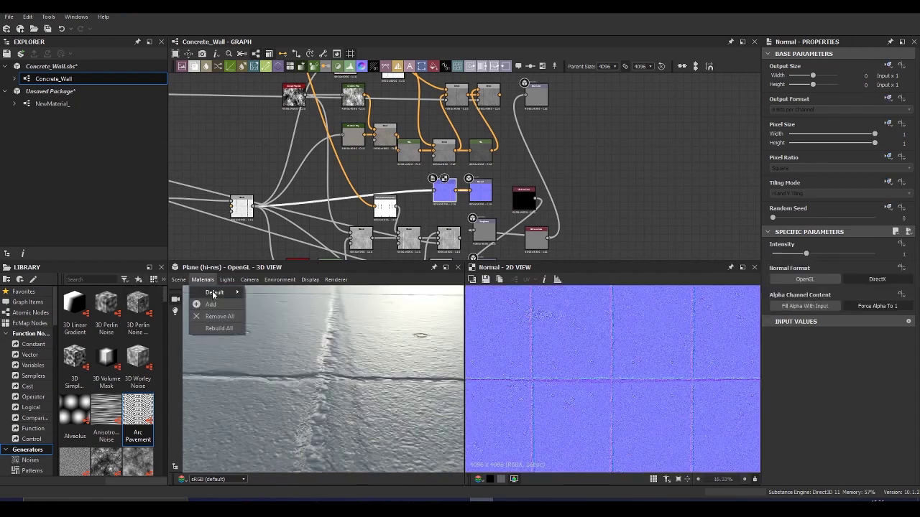
mouse_move(215, 293)
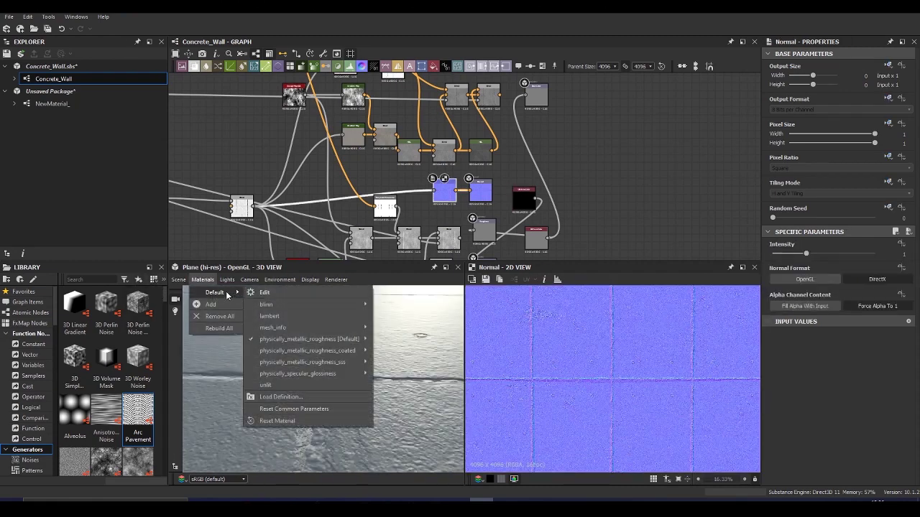
mouse_move(319, 341)
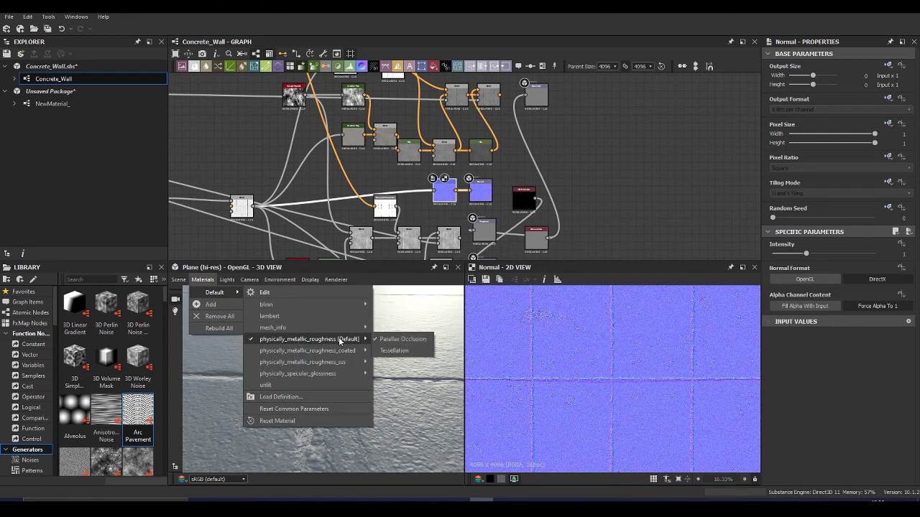
left_click(392, 351)
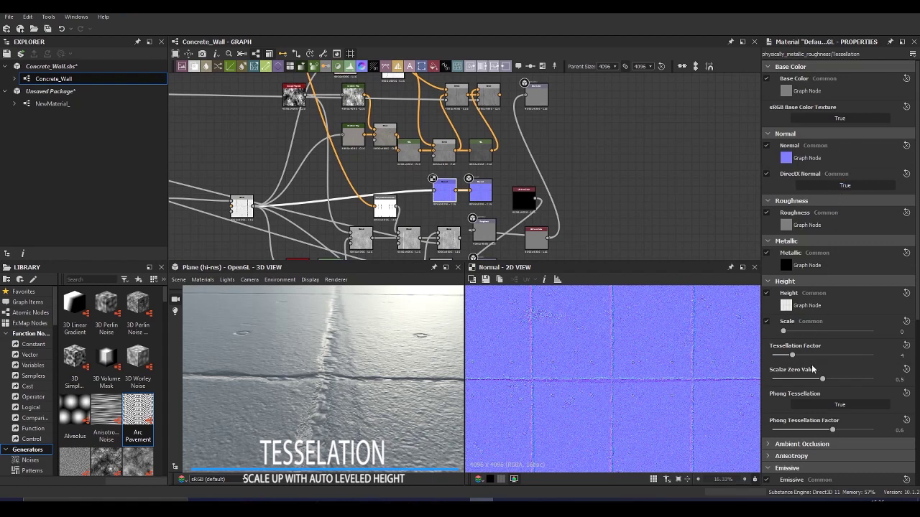
Step: Raise the Height Scale to about 1.12 and the Tessellation Factor to 12
left_click(789, 331)
left_click_drag(789, 331, 847, 356)
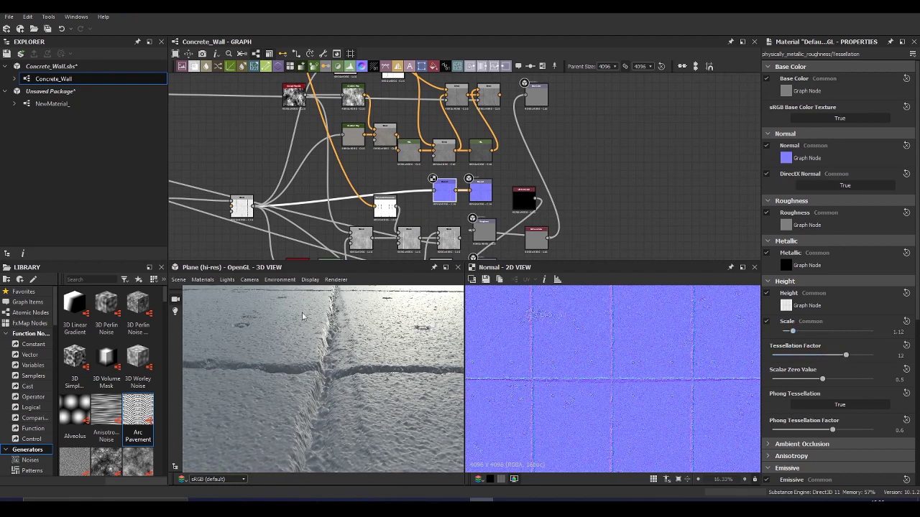
left_click_drag(287, 316, 392, 399)
Step: Lower the Height Scale to 0.69 and inspect the displaced cracks from a low angle
left_click_drag(793, 332, 809, 328)
left_click_drag(304, 390, 278, 416)
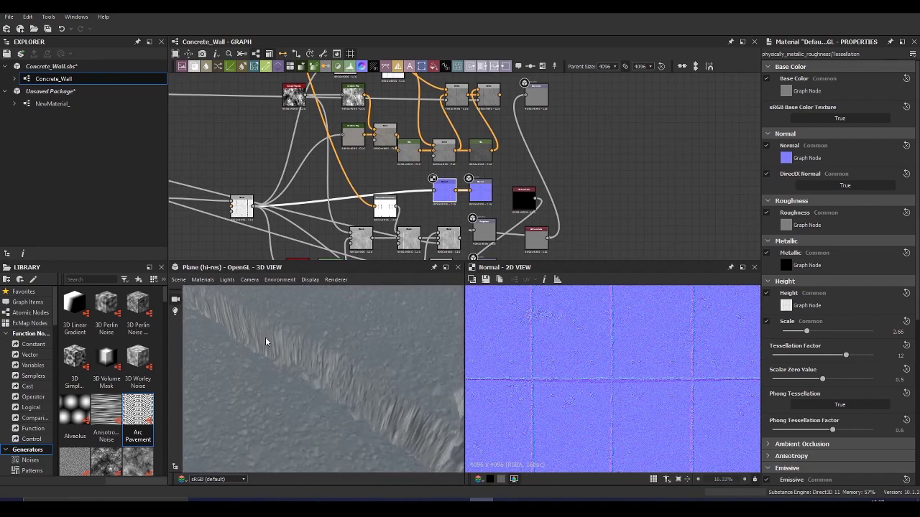
left_click_drag(807, 331, 795, 331)
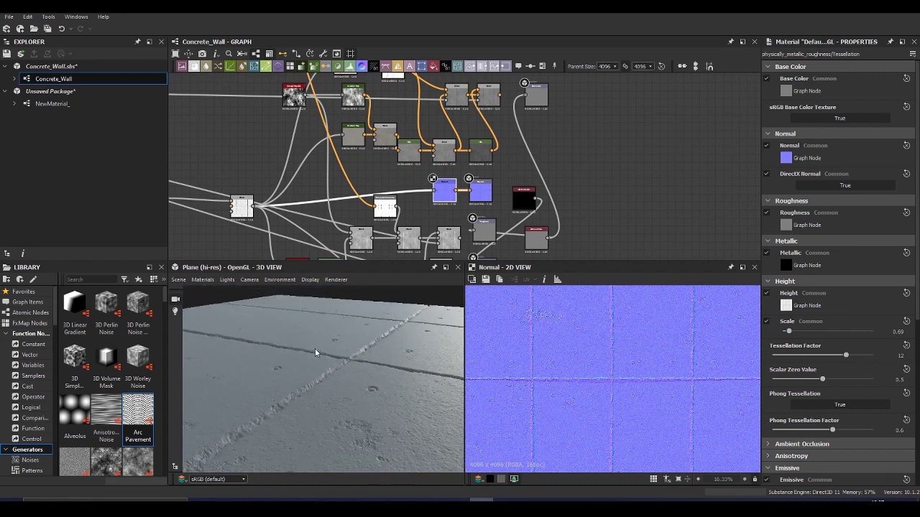
left_click_drag(301, 378, 362, 427)
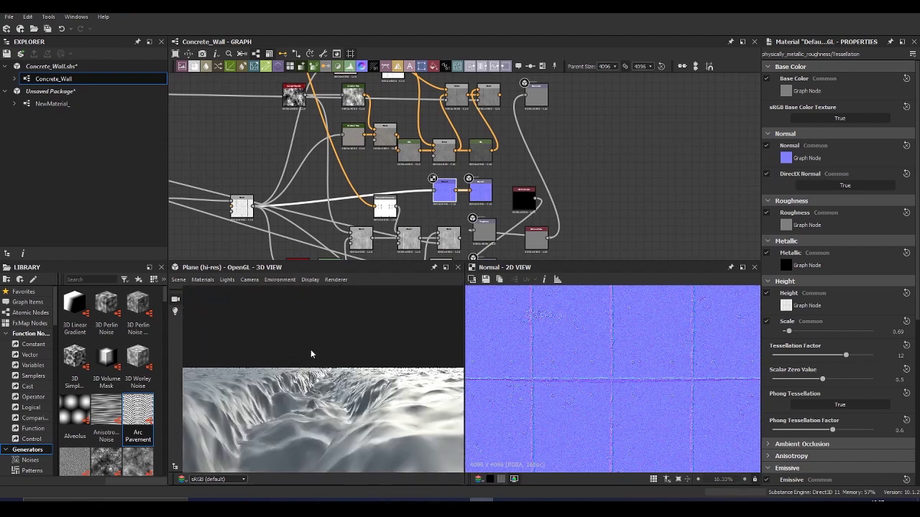
left_click_drag(311, 353, 301, 398)
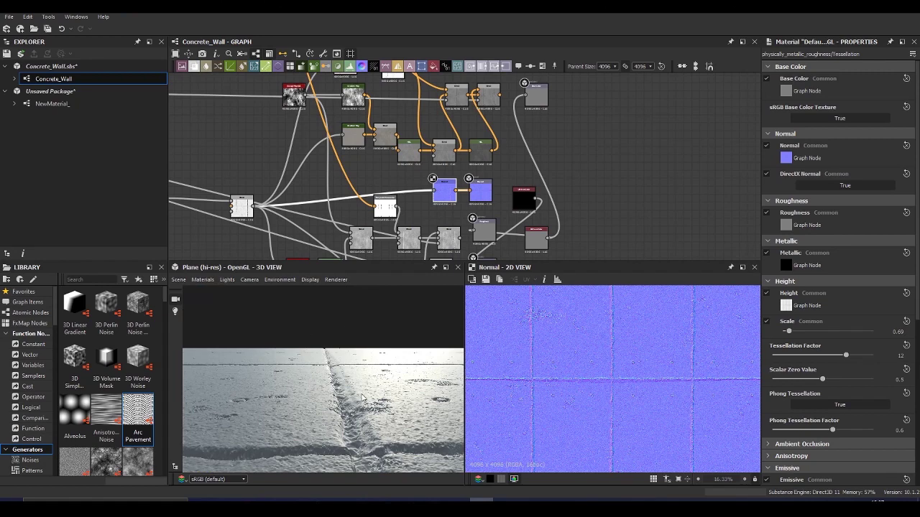
scroll(627, 195, "down", 5)
Step: Preview the Blend node's output
scroll(494, 196, "up", 10)
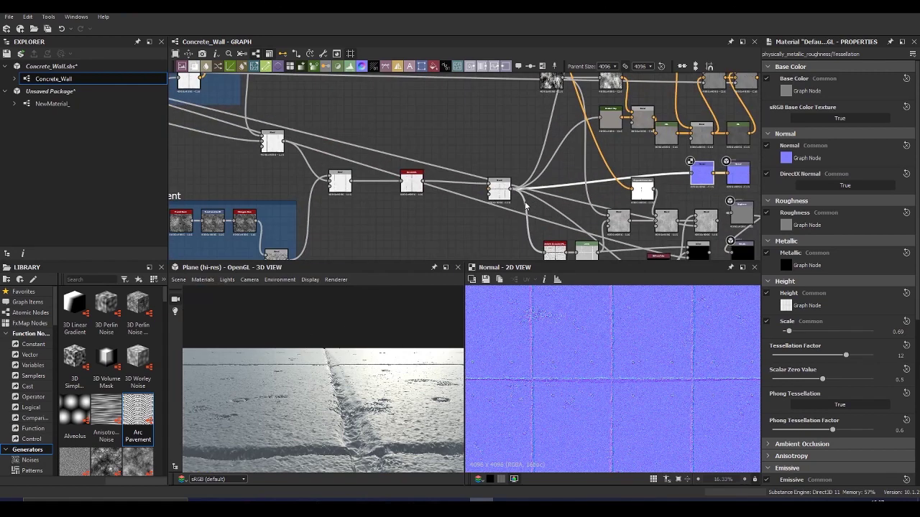
double_click(494, 196)
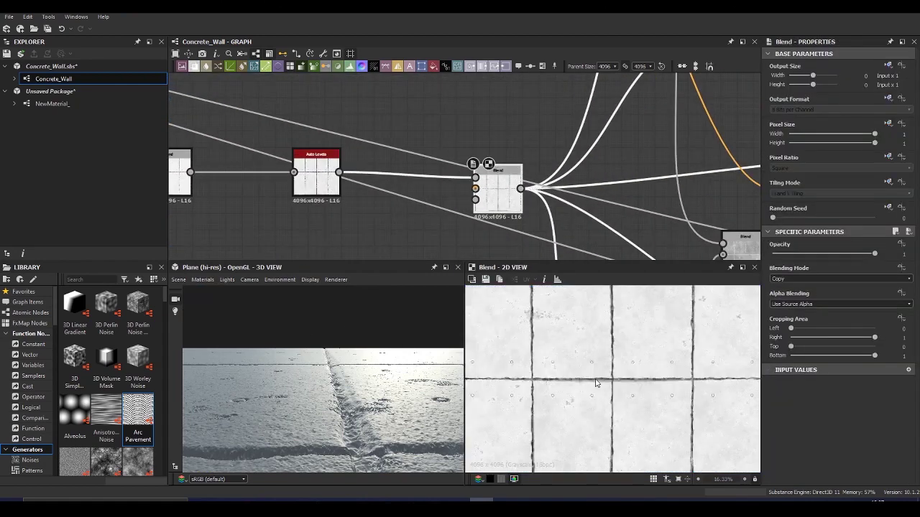
scroll(596, 381, "down", 2)
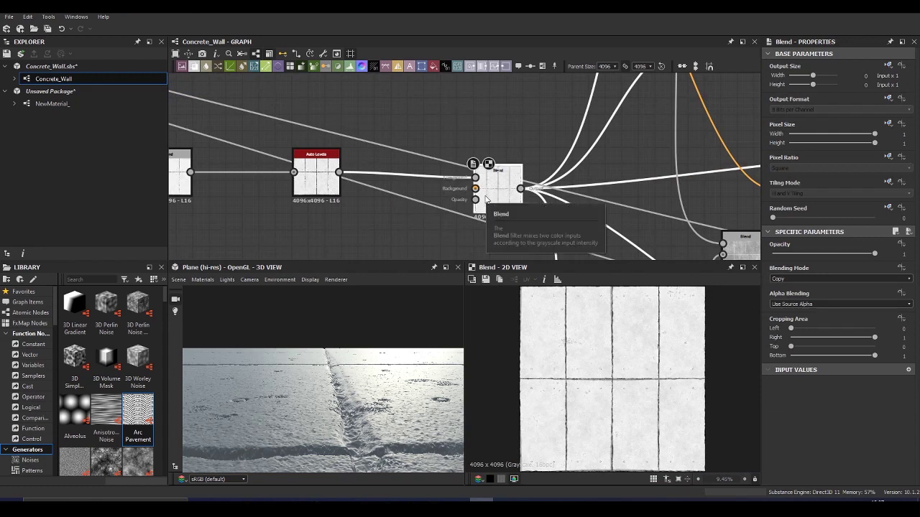
Step: Add a Histogram Range node above the Blend node and lower its range to 0.10
key("space")
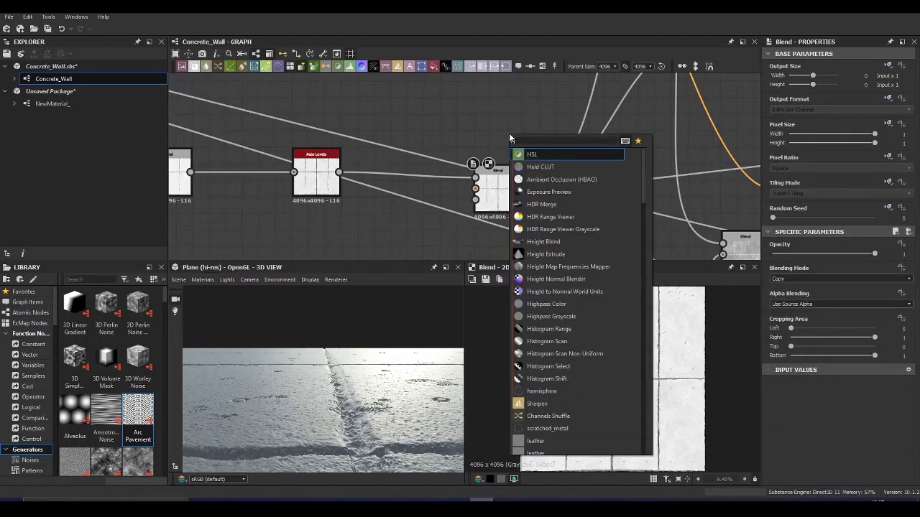
type("hi")
left_click(540, 181)
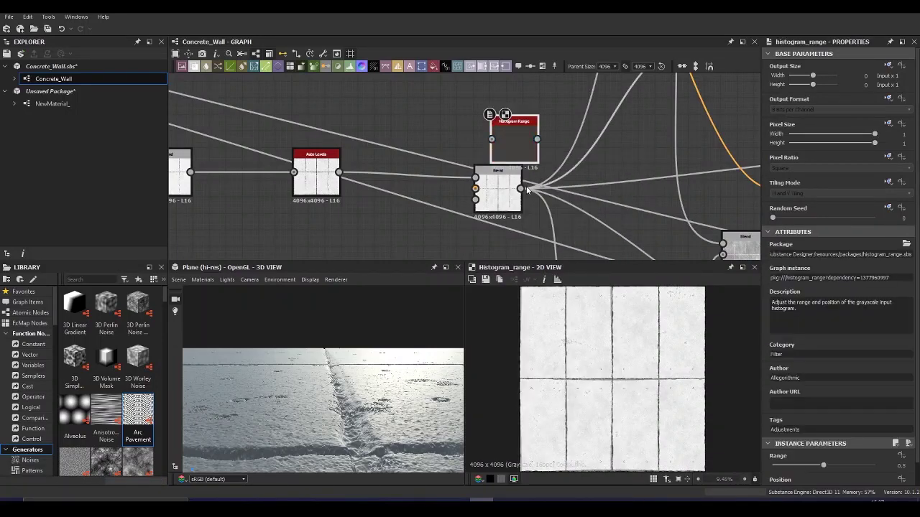
left_click_drag(497, 158, 498, 125)
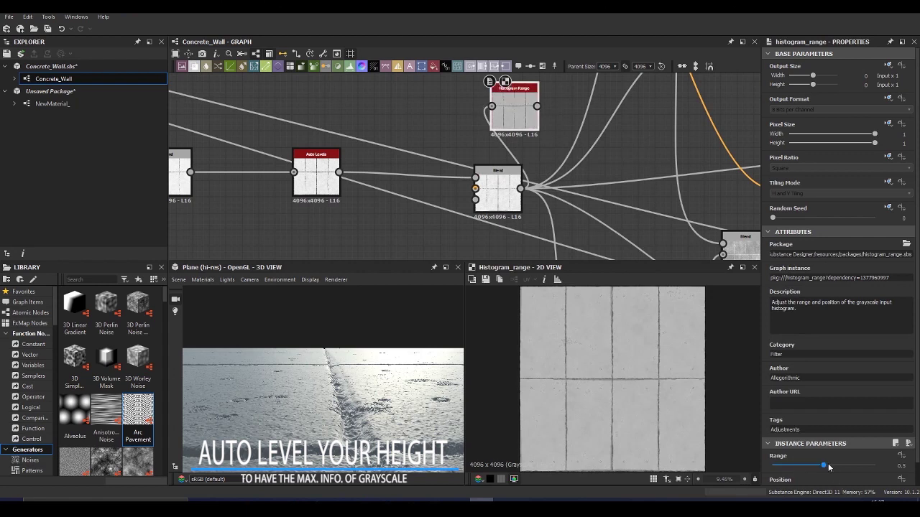
left_click_drag(824, 466, 825, 468)
left_click_drag(835, 466, 792, 469)
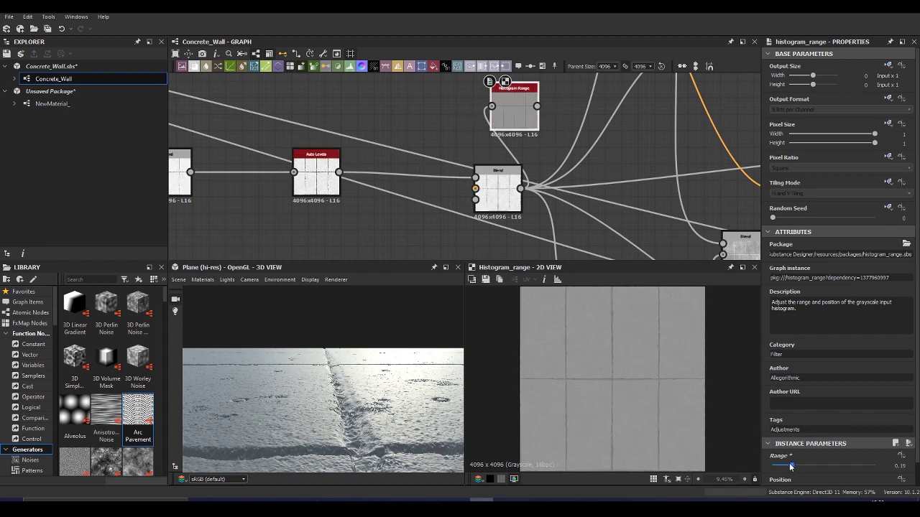
Step: Set the Histogram Range to 0.12, wire it into the Normal node, check the relief, then delete it
left_click_drag(791, 465, 785, 466)
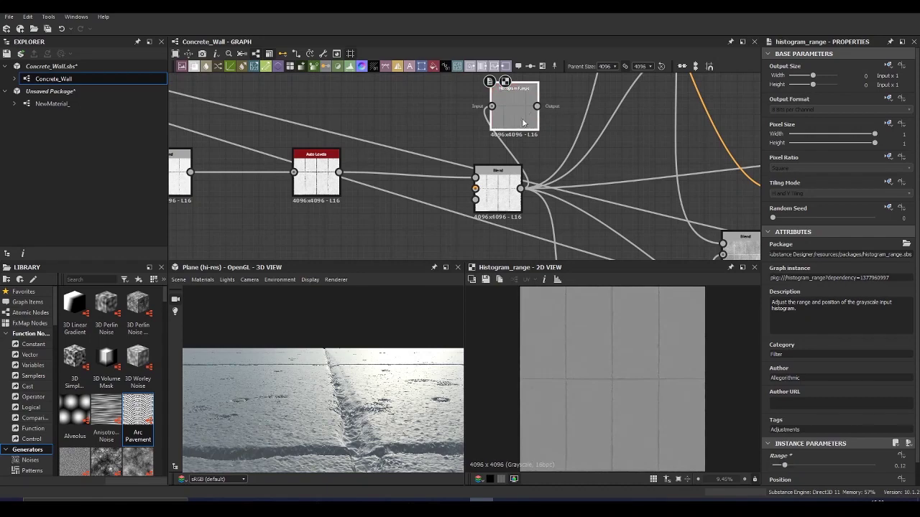
scroll(408, 230, "down", 4)
left_click_drag(679, 212, 645, 196)
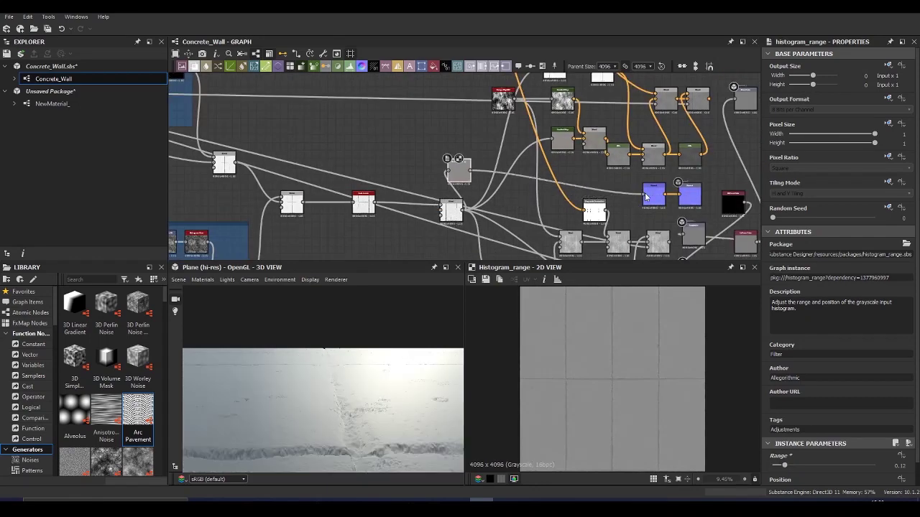
left_click_drag(318, 391, 370, 409)
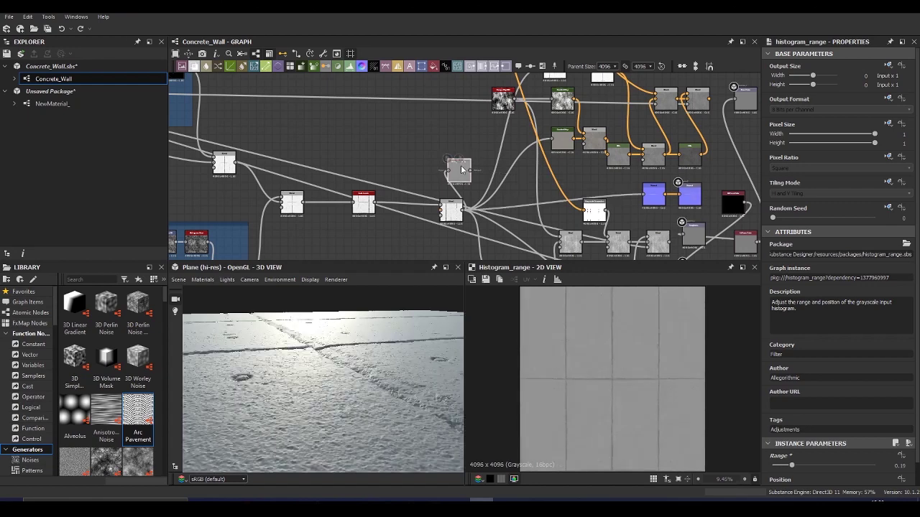
key("Delete")
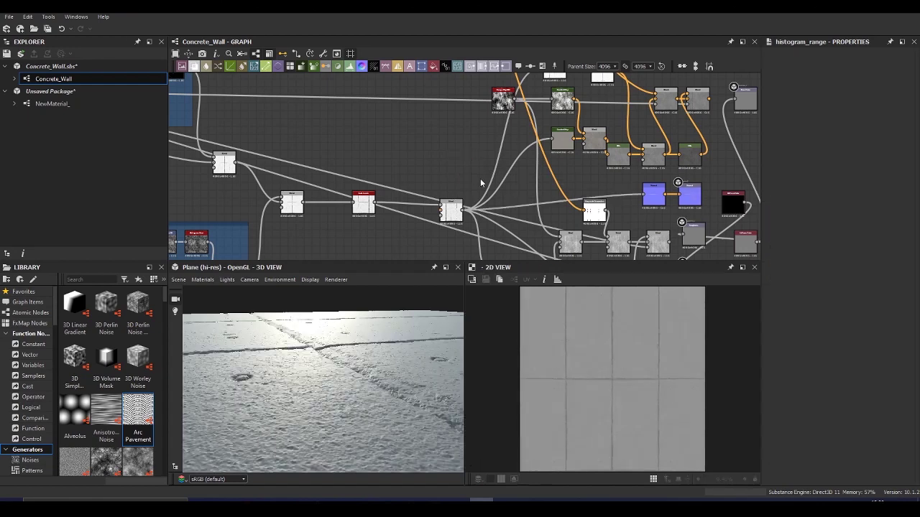
scroll(451, 219, "up", 4)
double_click(451, 223)
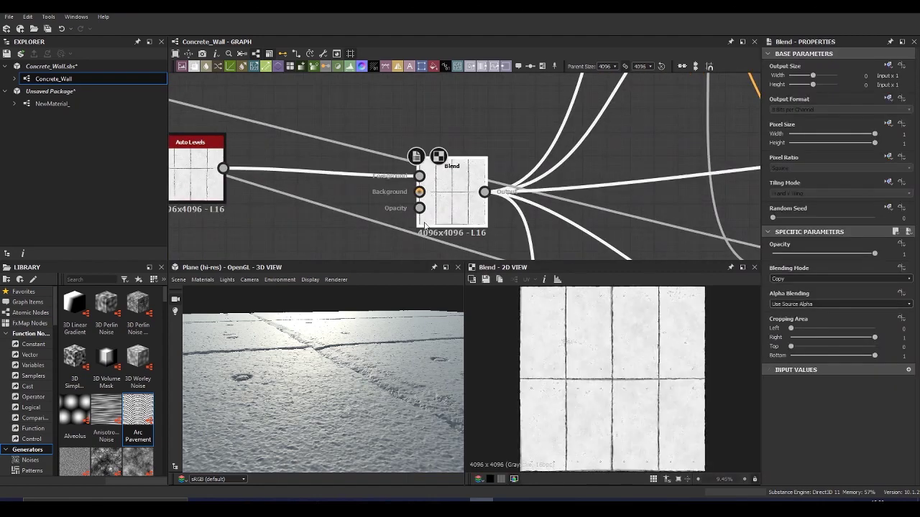
scroll(424, 216, "down", 5)
scroll(337, 194, "up", 3)
double_click(338, 155)
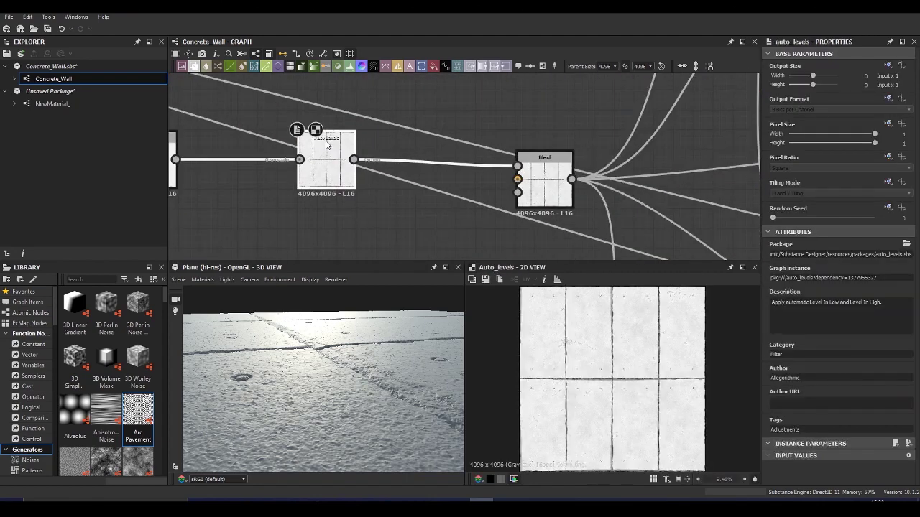
scroll(359, 148, "up", 3)
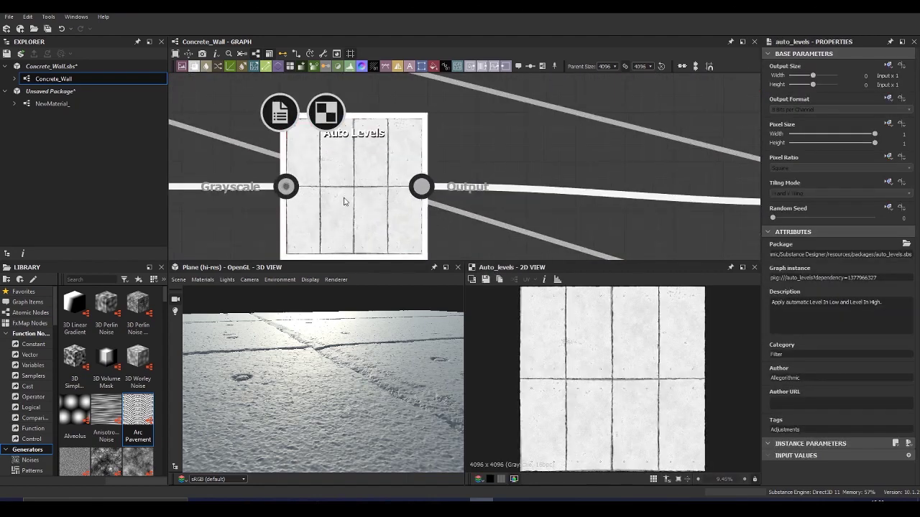
scroll(356, 195, "down", 3)
scroll(427, 204, "down", 6)
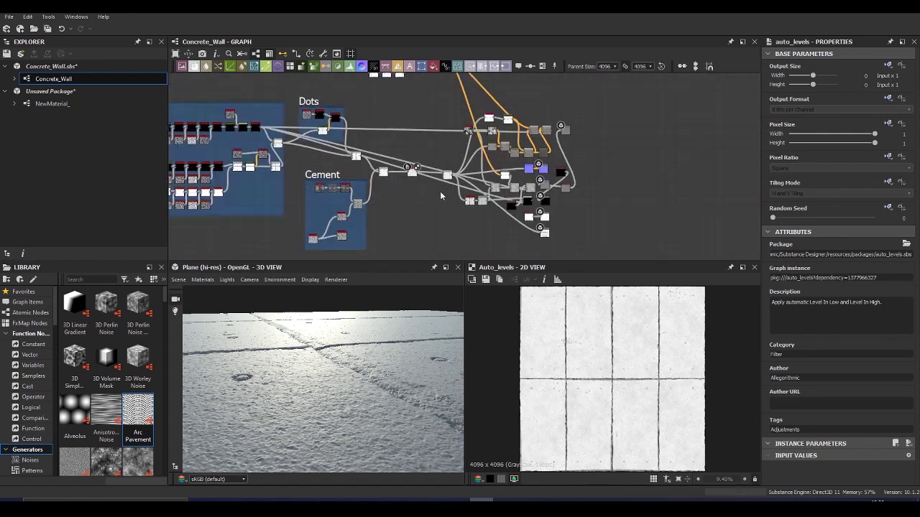
scroll(216, 176, "up", 4)
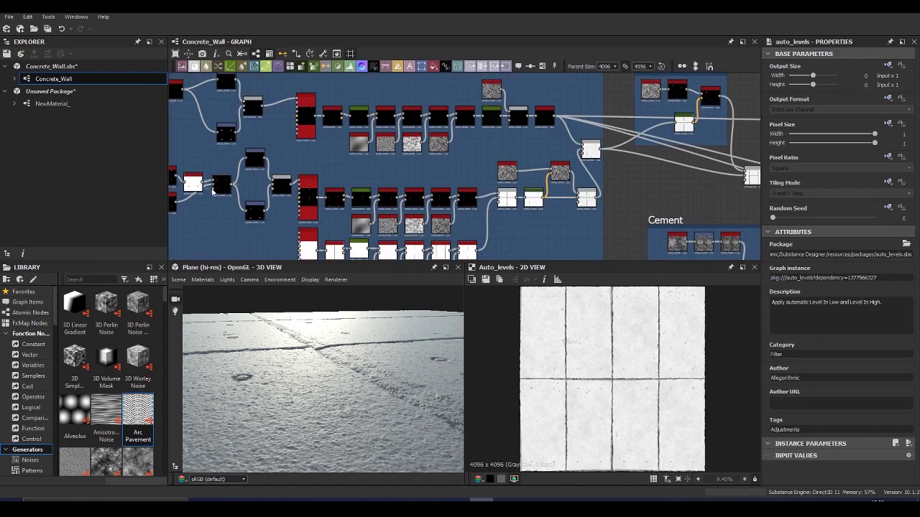
scroll(216, 176, "down", 2)
scroll(241, 197, "up", 4)
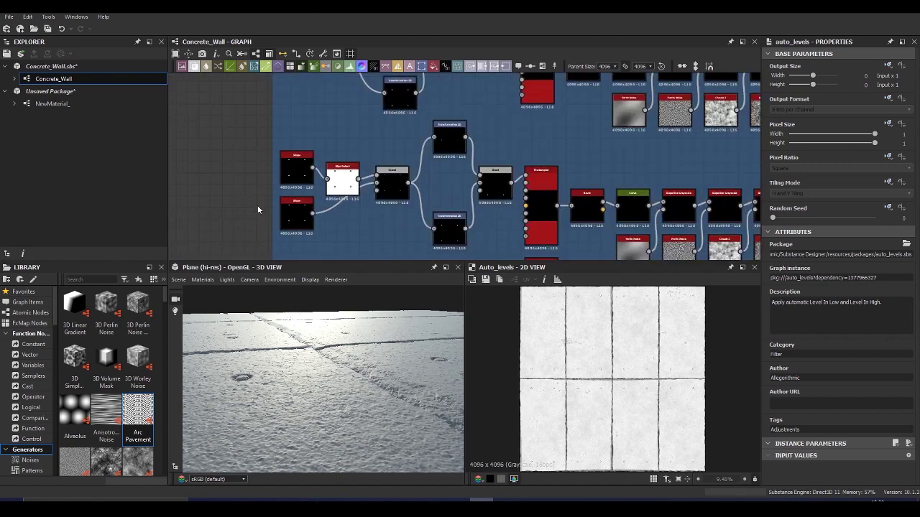
scroll(325, 199, "down", 4)
scroll(381, 182, "up", 5)
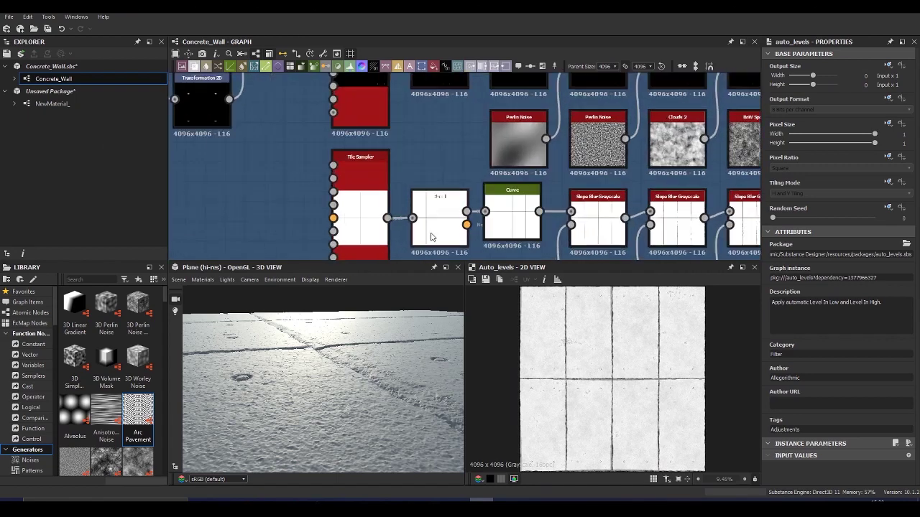
Step: Preview the Bevel, Tile Sampler and Curve nodes, nudging the Bevel node up-left
double_click(432, 232)
double_click(360, 220)
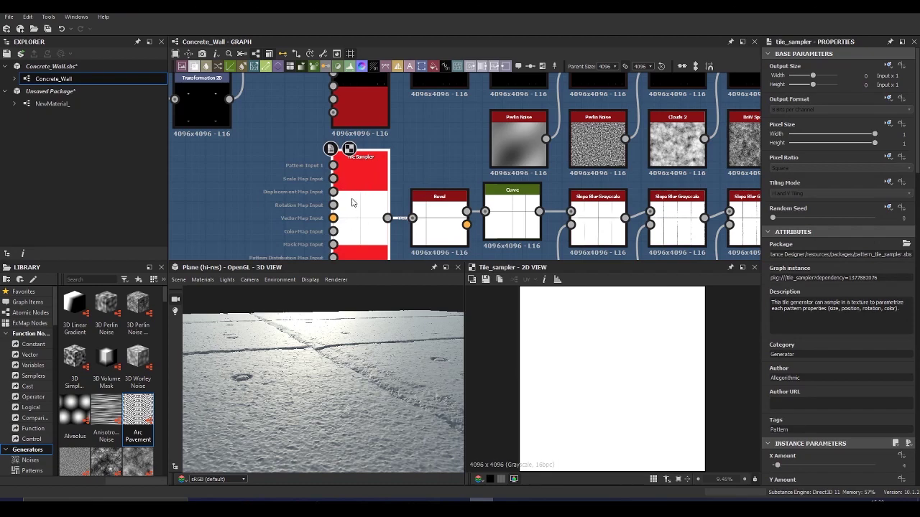
left_click_drag(443, 217, 435, 212)
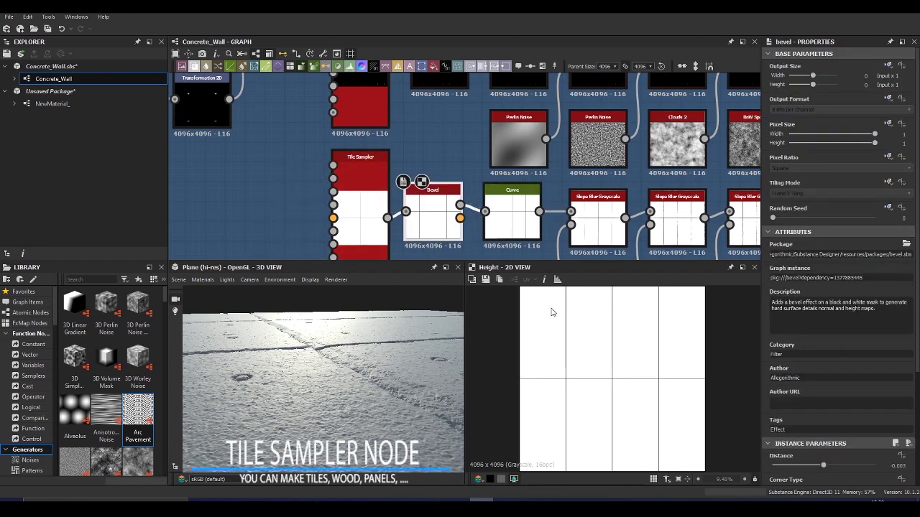
double_click(516, 217)
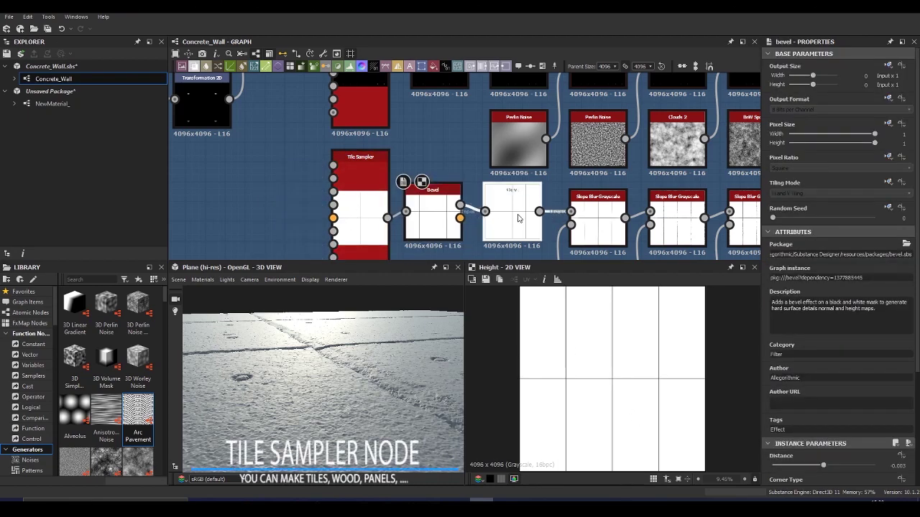
Step: Preview the first Slope Blur Grayscale and check its Perlin Noise and Curve inputs
double_click(589, 219)
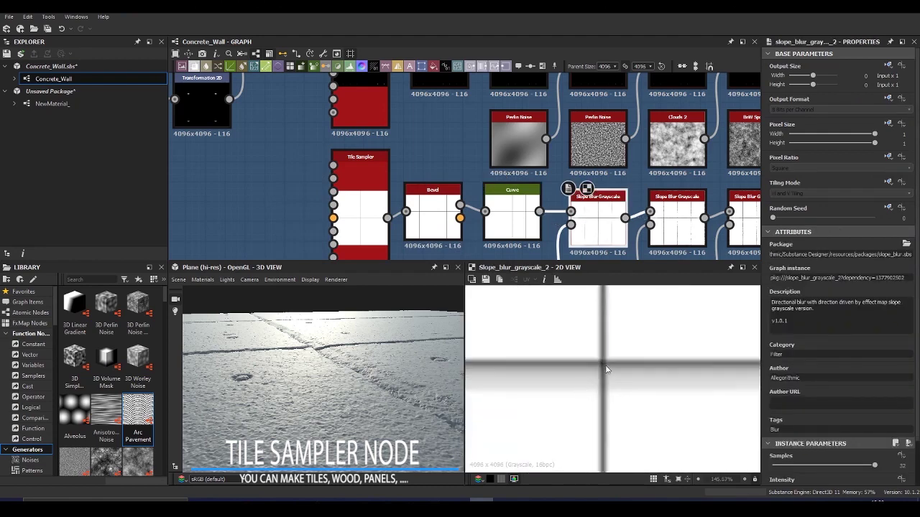
scroll(605, 361, "down", 3)
scroll(604, 461, "up", 5)
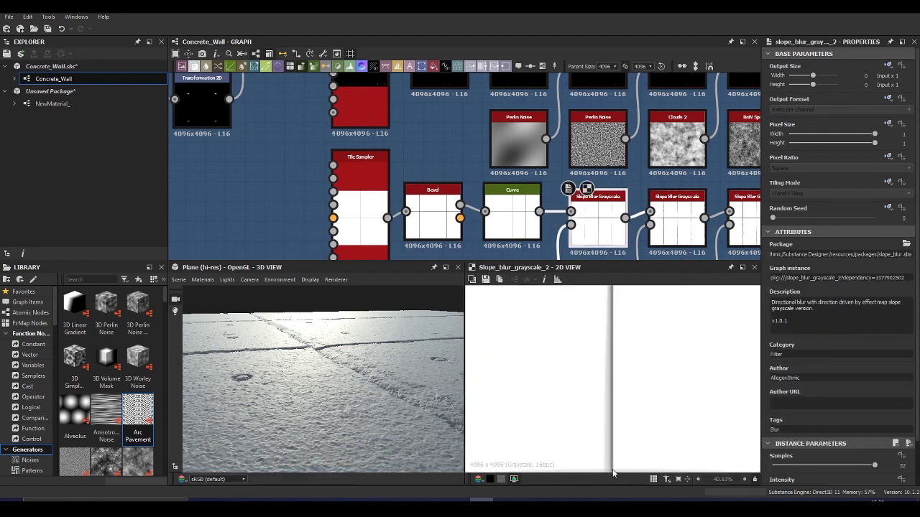
scroll(555, 108, "down", 3)
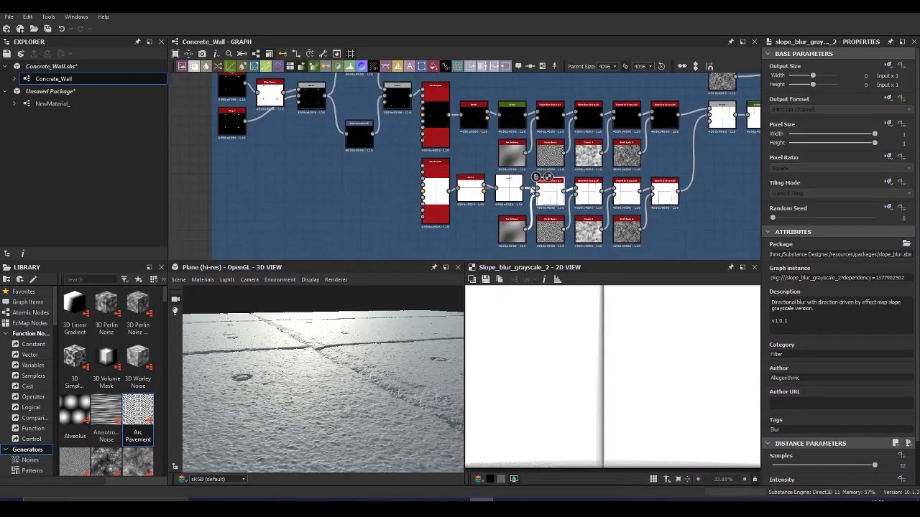
scroll(556, 107, "up", 5)
scroll(555, 103, "up", 4)
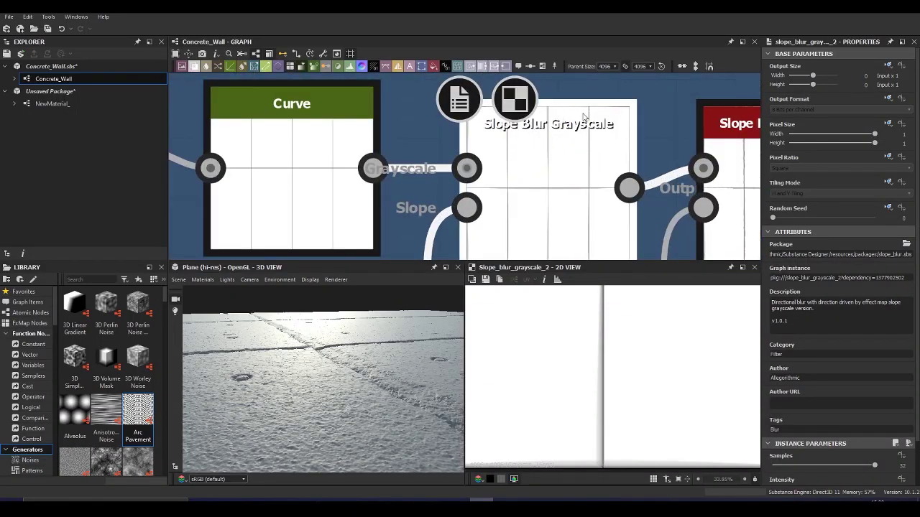
scroll(578, 115, "down", 5)
left_click(477, 234)
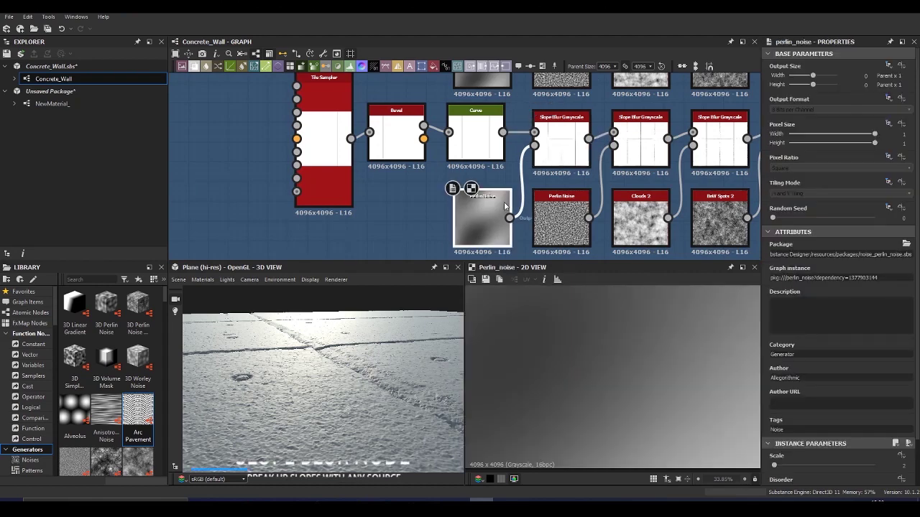
left_click(484, 149)
left_click(553, 145)
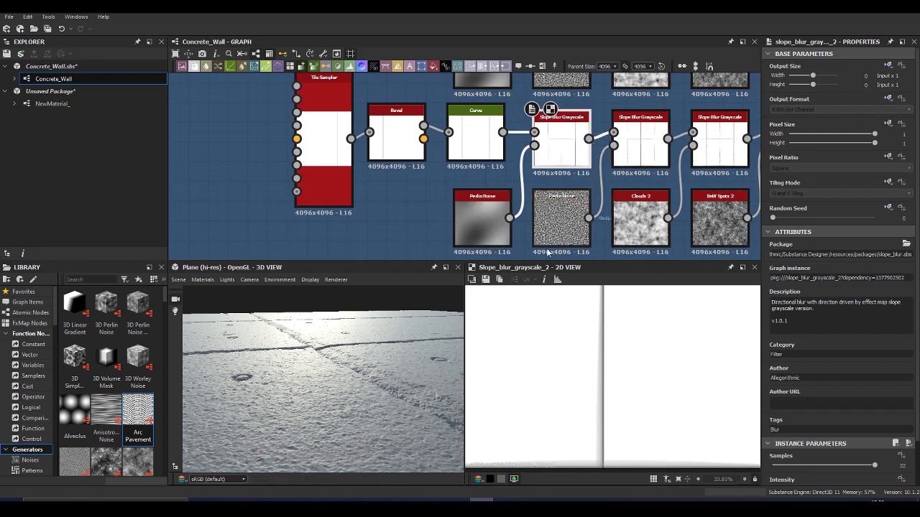
Step: Preview the second Slope Blur Grayscale, centring the 2D view on the seam cross
double_click(642, 133)
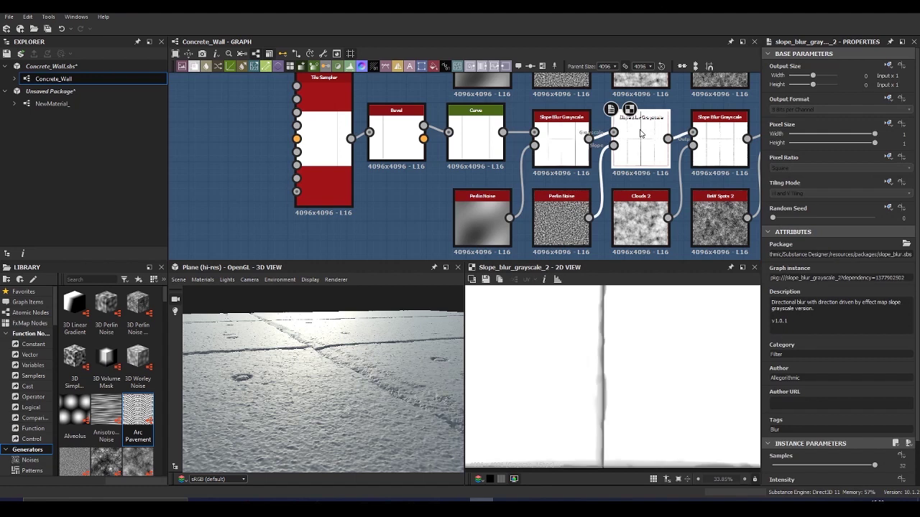
scroll(602, 383, "up", 2)
scroll(602, 383, "down", 2)
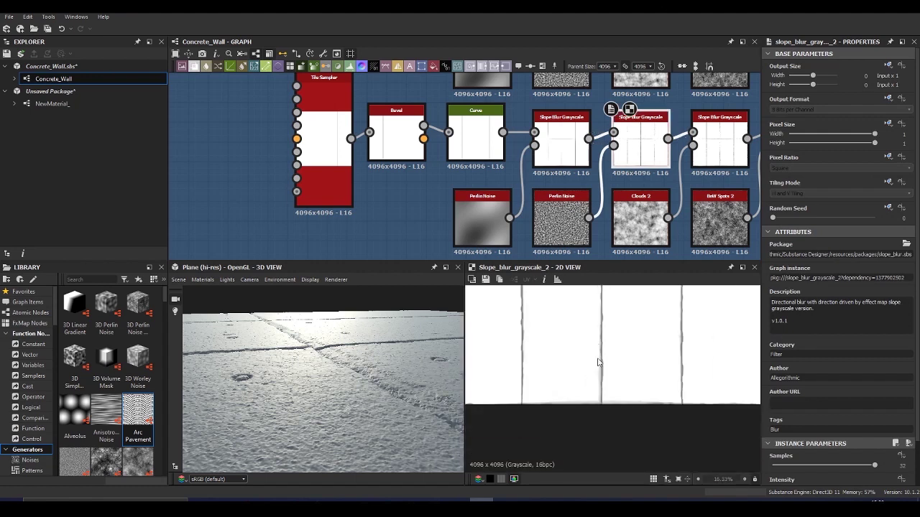
scroll(702, 376, "up", 2)
middle_click_drag(702, 376, 670, 388)
scroll(636, 318, "down", 2)
scroll(670, 388, "up", 1)
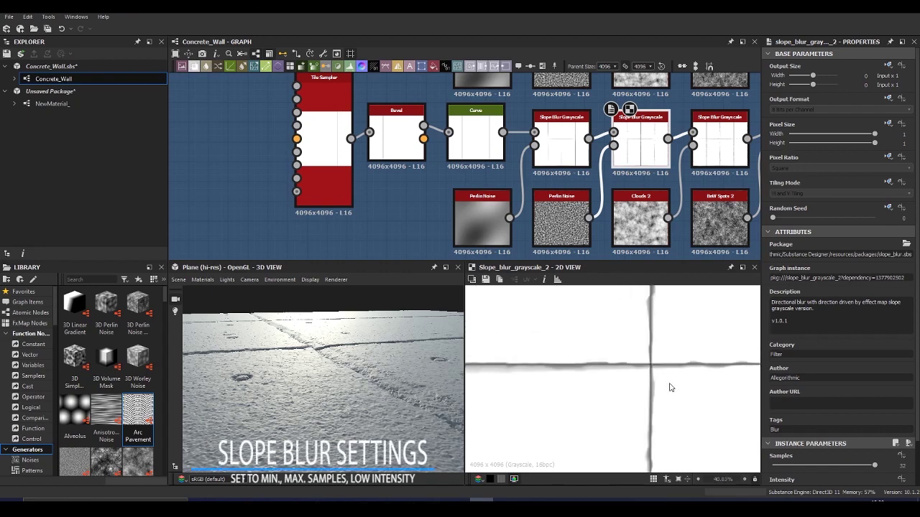
middle_click_drag(660, 177, 474, 187)
scroll(464, 187, "down", 1)
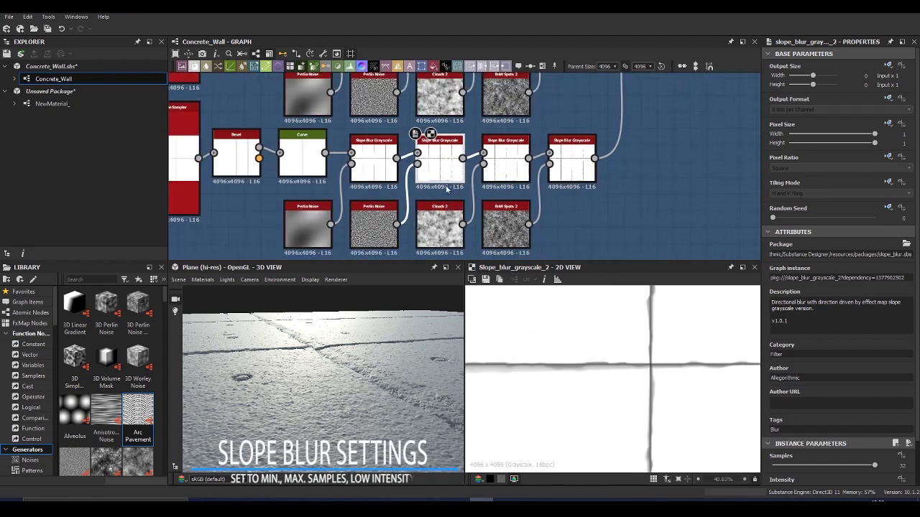
Step: Preview the third Slope Blur Grayscale and nudge the last Slope Blur node up-left
double_click(507, 169)
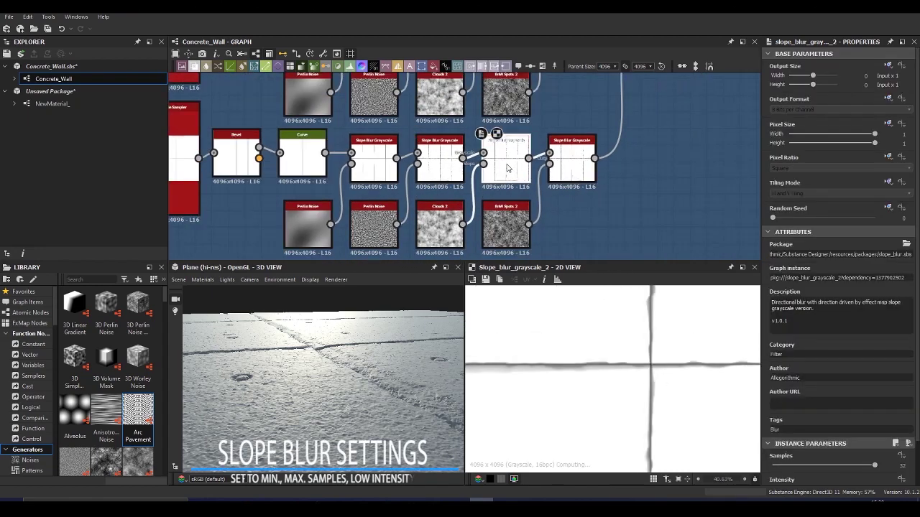
scroll(610, 471, "up", 2)
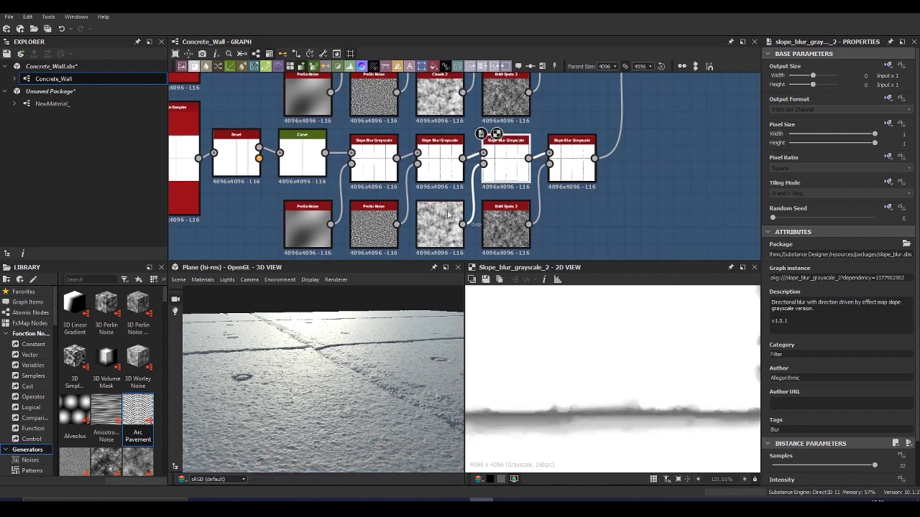
scroll(511, 173, "up", 3)
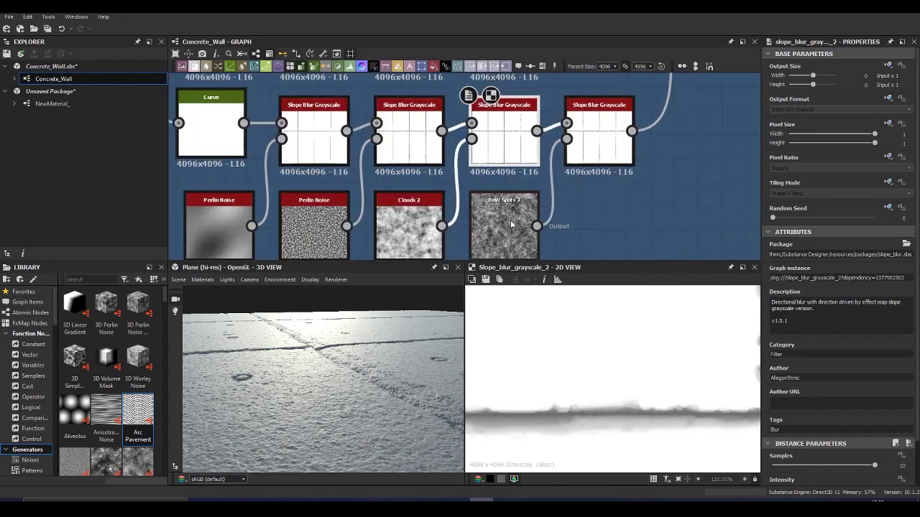
scroll(477, 186, "down", 1)
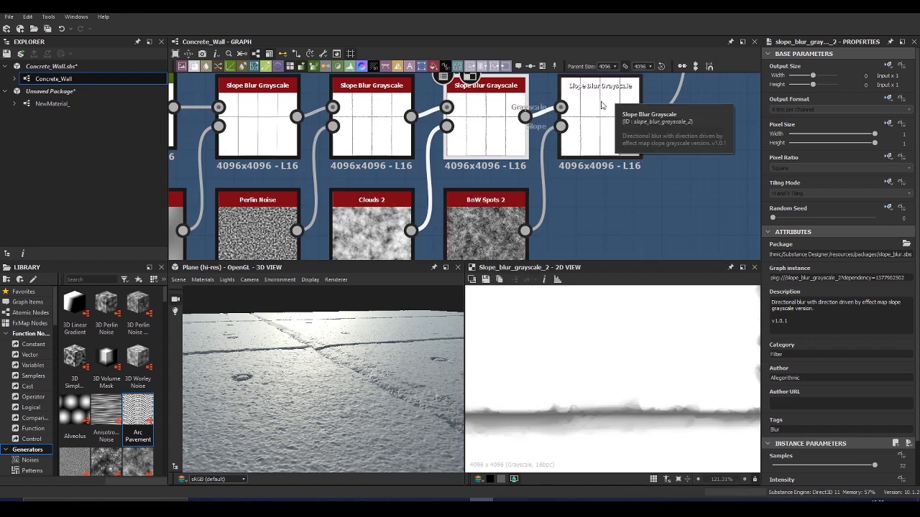
left_click_drag(601, 105, 591, 96)
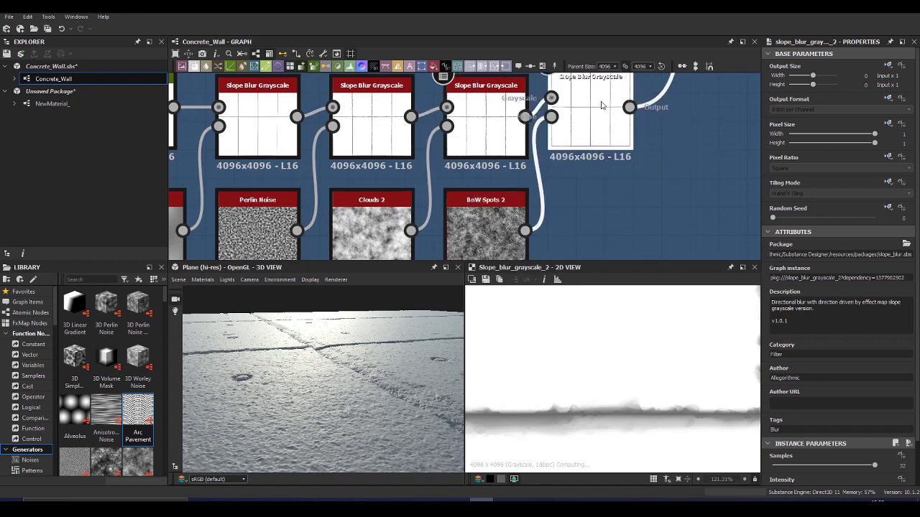
scroll(526, 403, "up", 5)
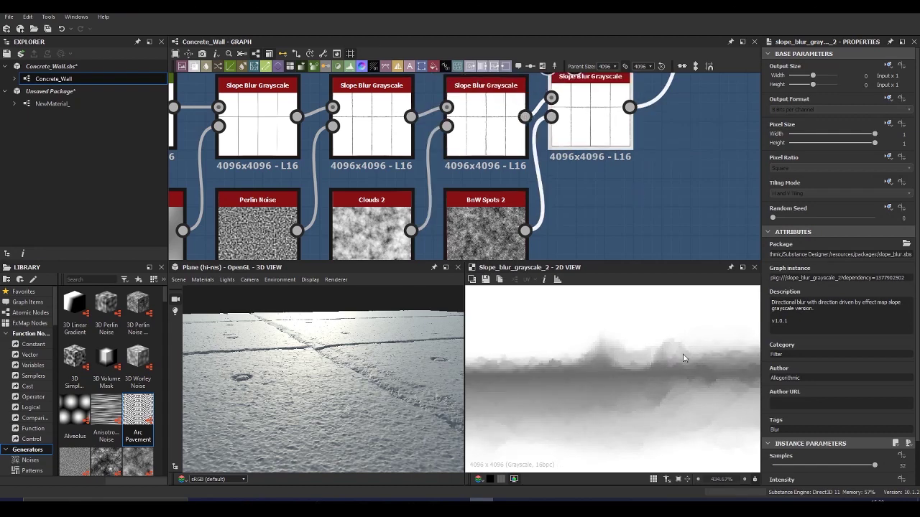
scroll(595, 354, "down", 2)
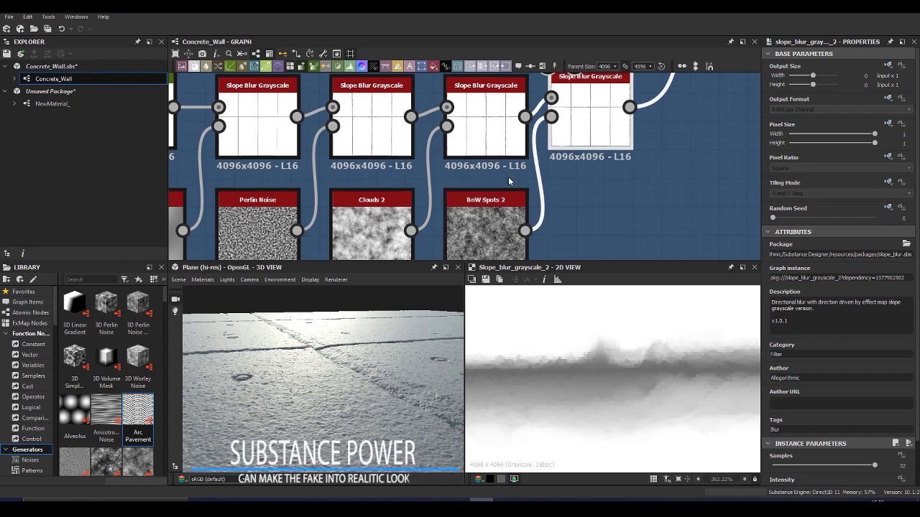
scroll(498, 194, "down", 3)
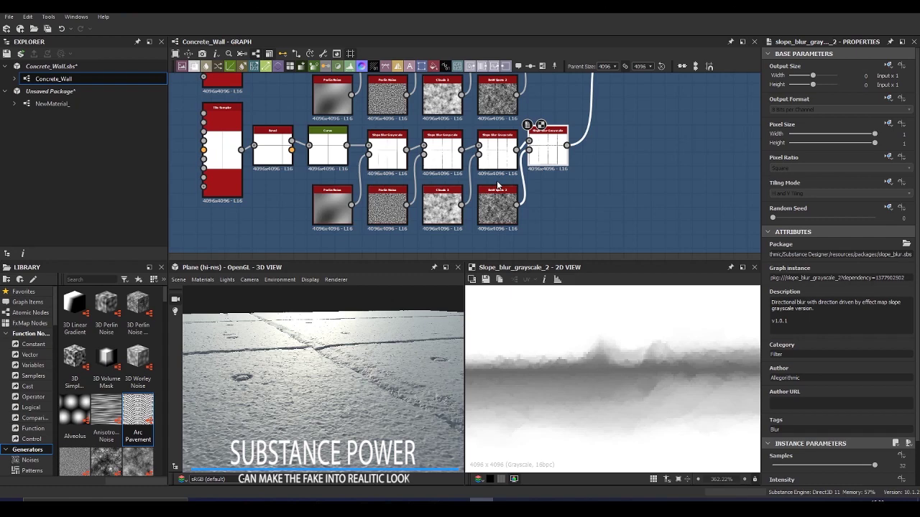
scroll(498, 186, "down", 4)
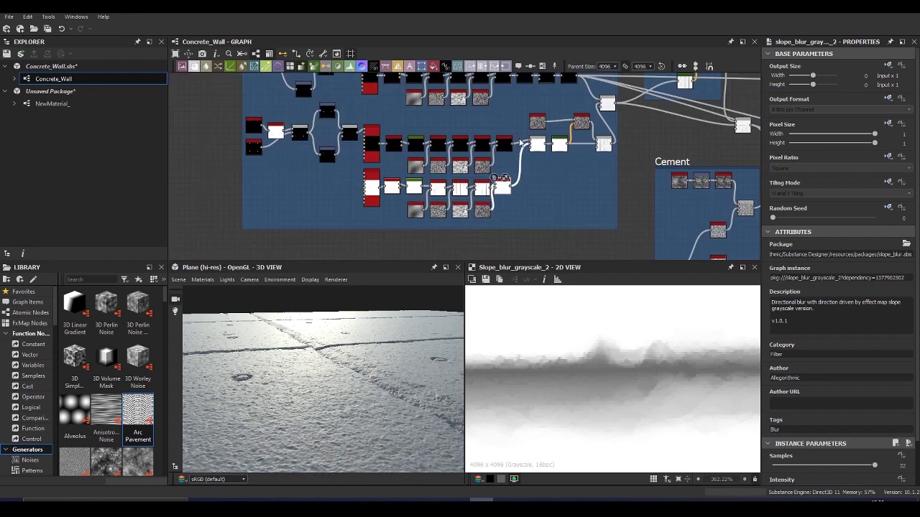
Step: Preview the Subtract Blend node's white panel-grid output and its settings
scroll(522, 144, "up", 5)
scroll(596, 425, "down", 10)
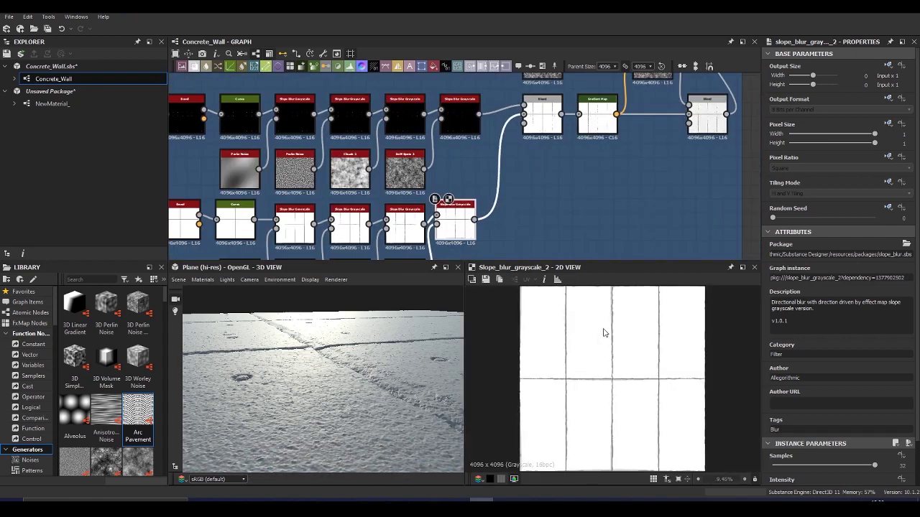
double_click(538, 124)
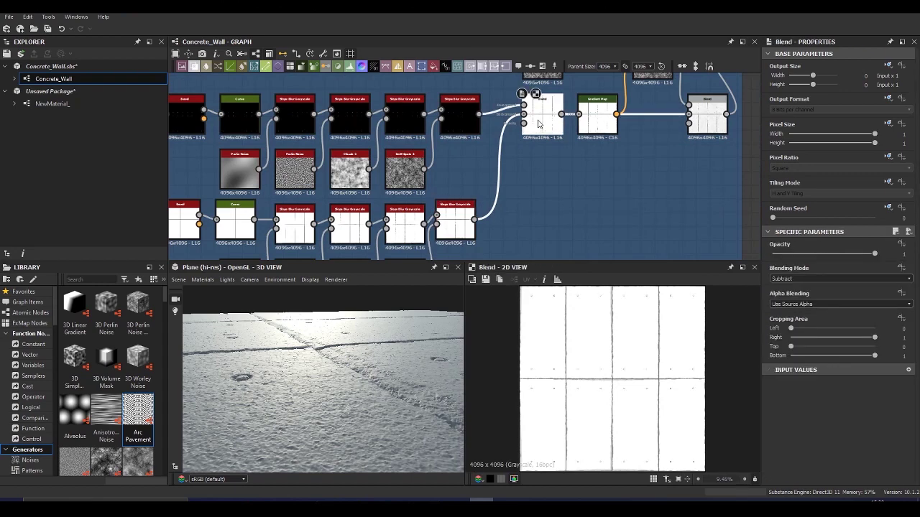
scroll(616, 384, "up", 8)
scroll(607, 390, "down", 10)
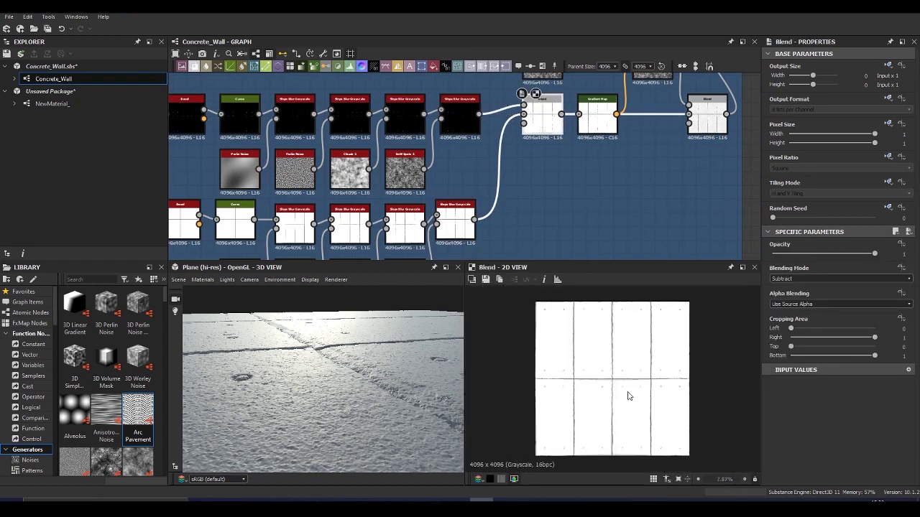
scroll(229, 200, "down", 3)
Step: Preview the Shape node's dots and the Tile Sampler's settings and dot grid
scroll(207, 138, "up", 3)
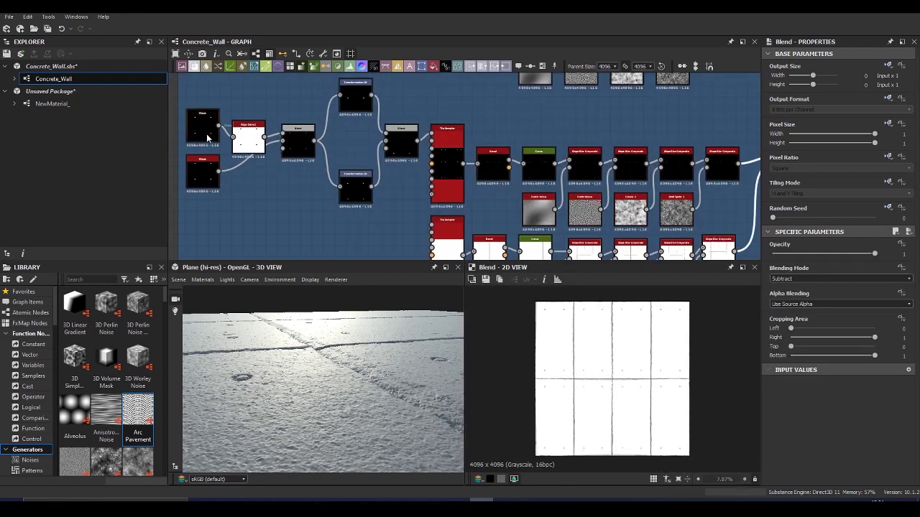
double_click(206, 134)
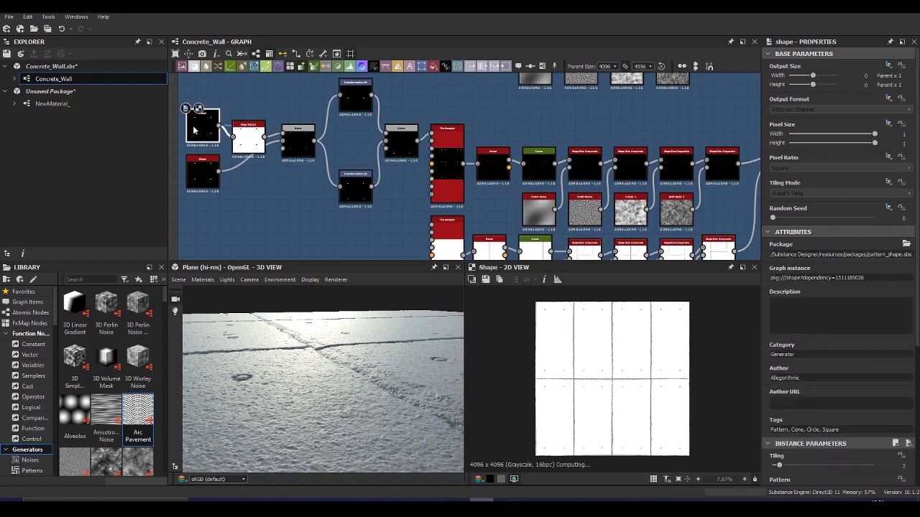
left_click(434, 145)
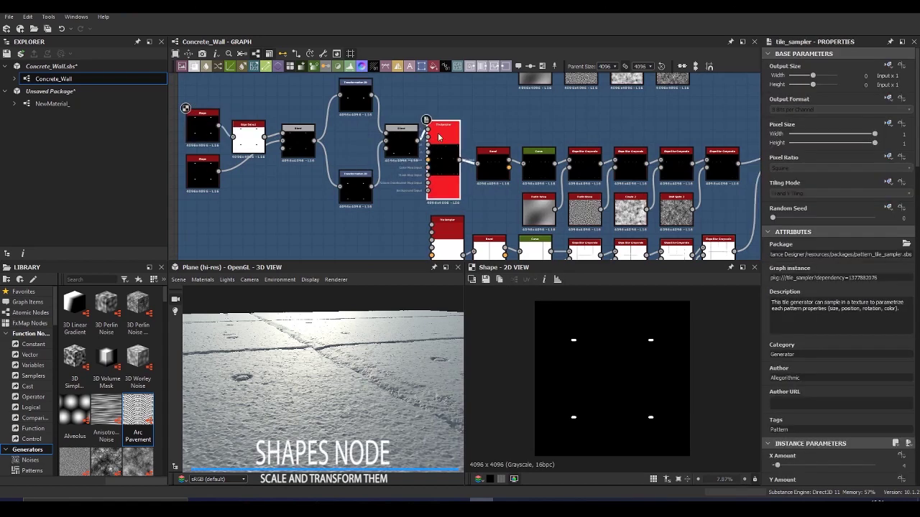
double_click(439, 137)
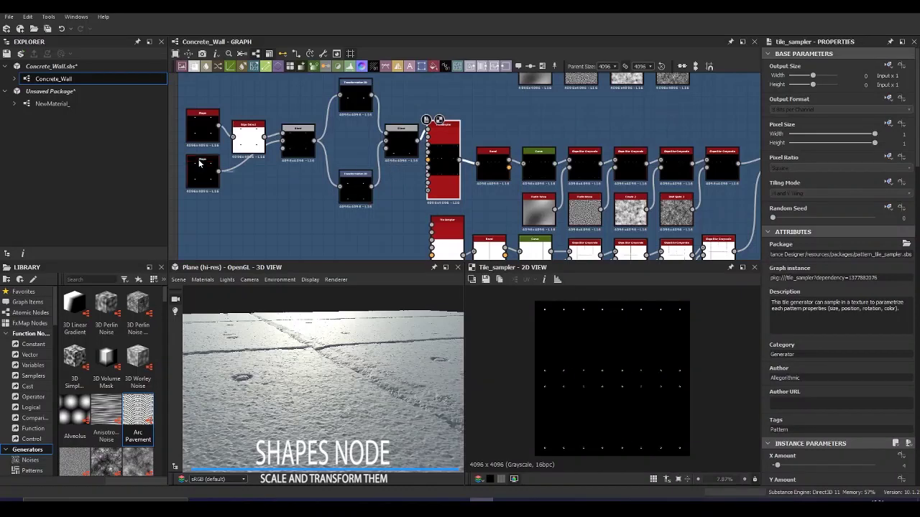
Step: Preview the Shapes, Edge Detect, Subtract and Copy Blends, Tile Sampler and Bevel in turn
left_click(202, 124)
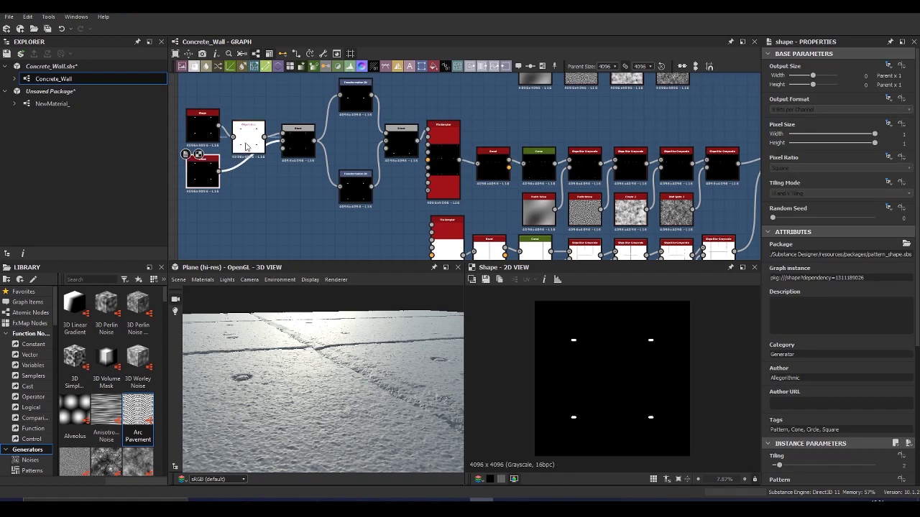
left_click_drag(245, 150, 244, 126)
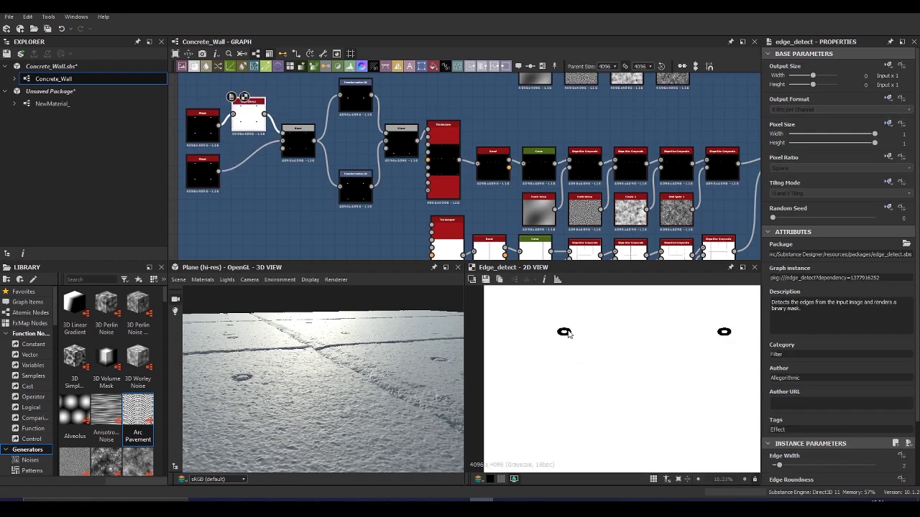
left_click(199, 166)
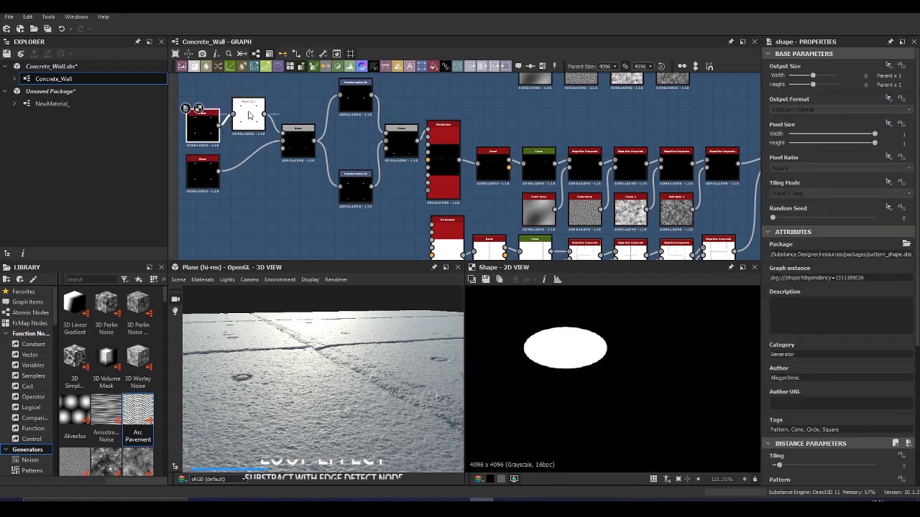
left_click(303, 139)
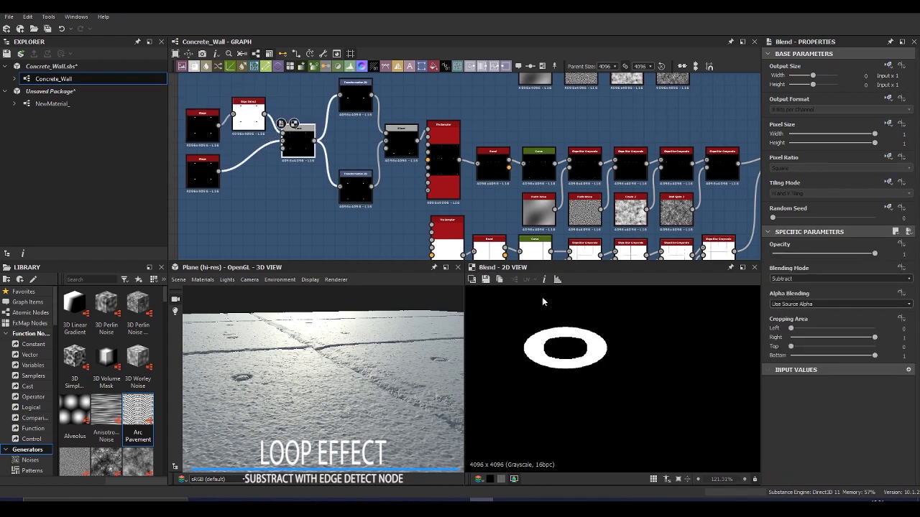
scroll(553, 330, "down", 10)
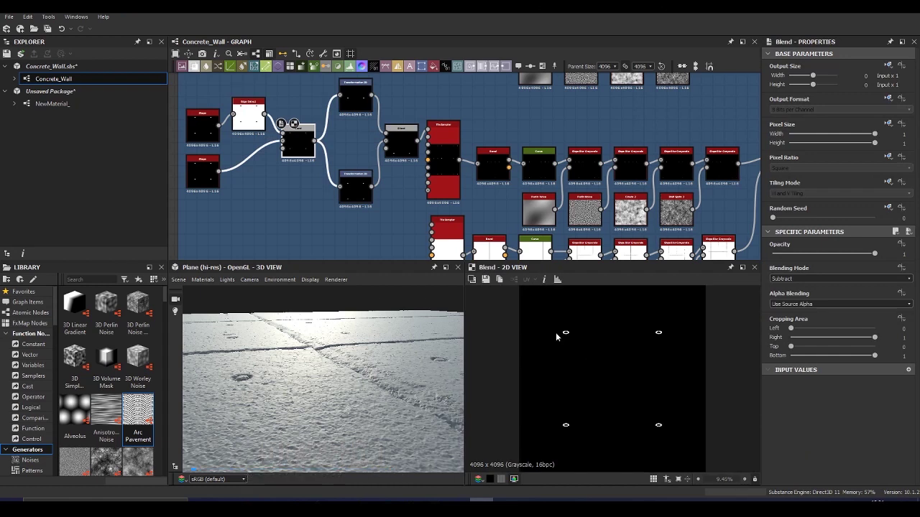
left_click_drag(403, 139, 400, 139)
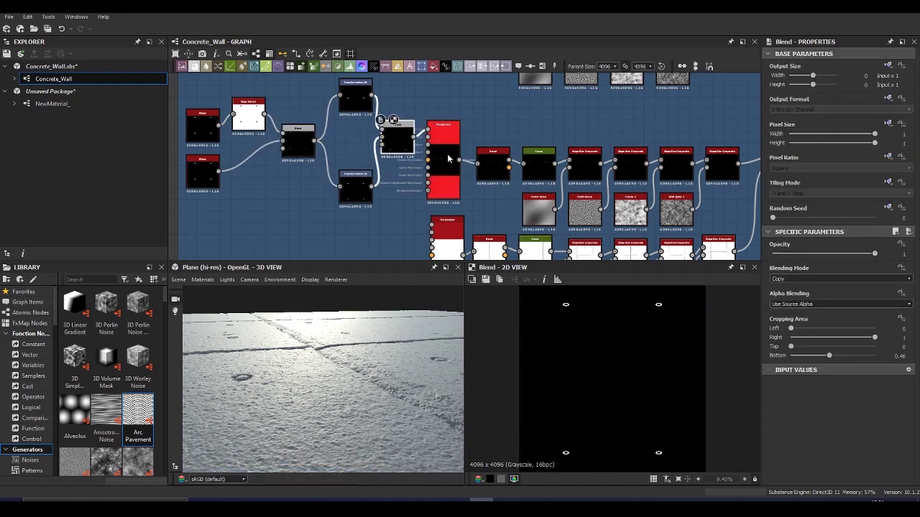
left_click(442, 152)
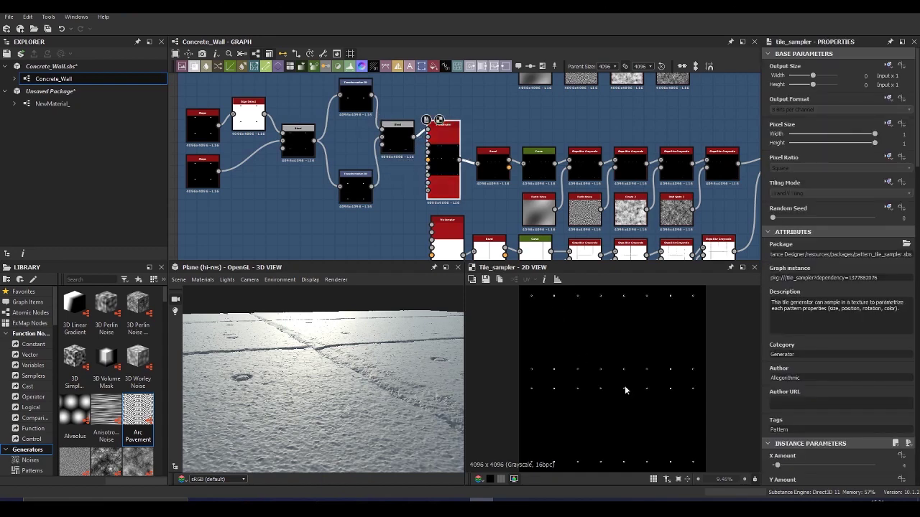
left_click(489, 246)
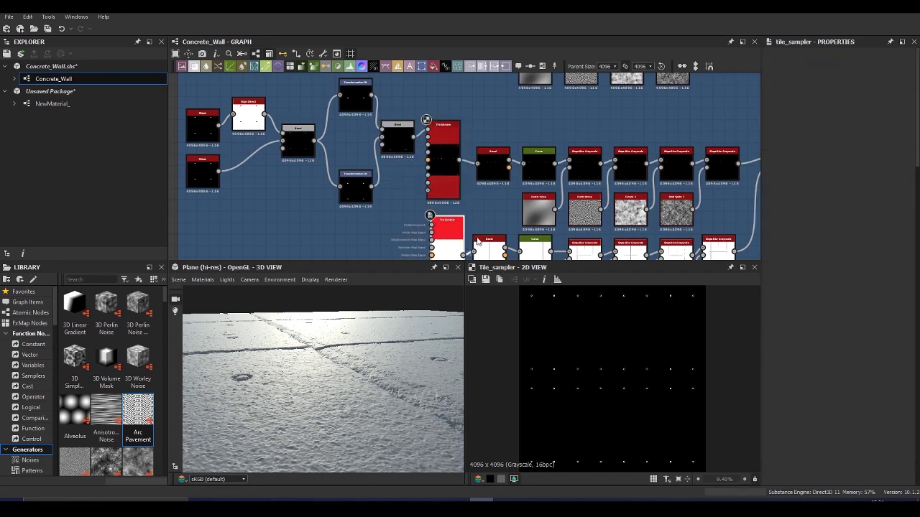
Step: Preview the Subtract Blend in the panels' chain
middle_click_drag(495, 153, 293, 128)
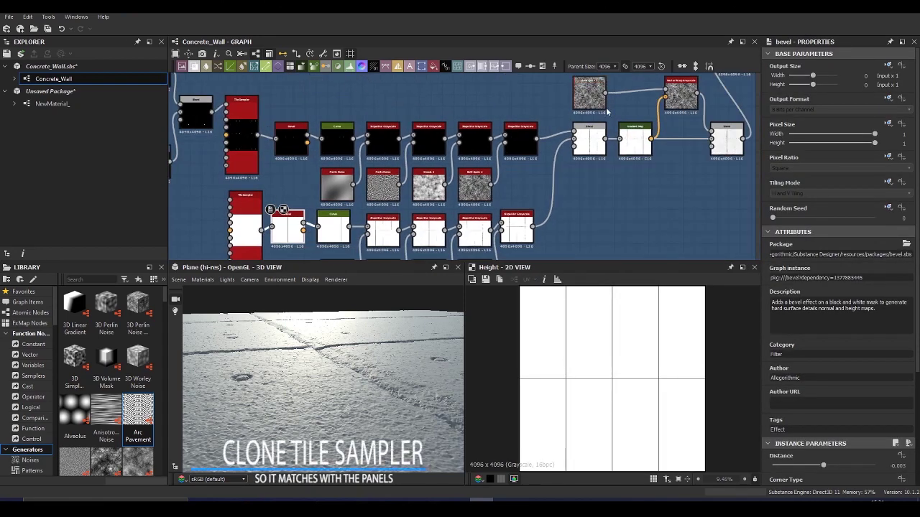
left_click(599, 148)
scroll(600, 148, "up", 6)
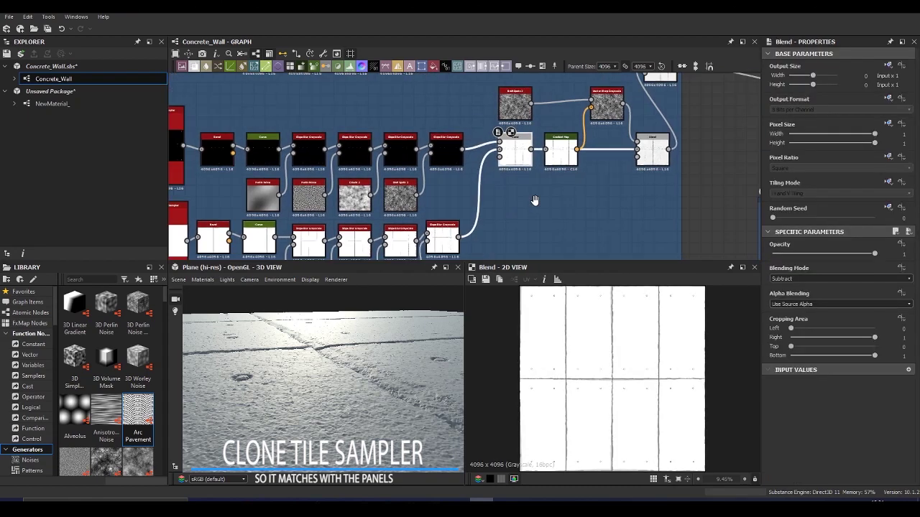
scroll(541, 152, "down", 3)
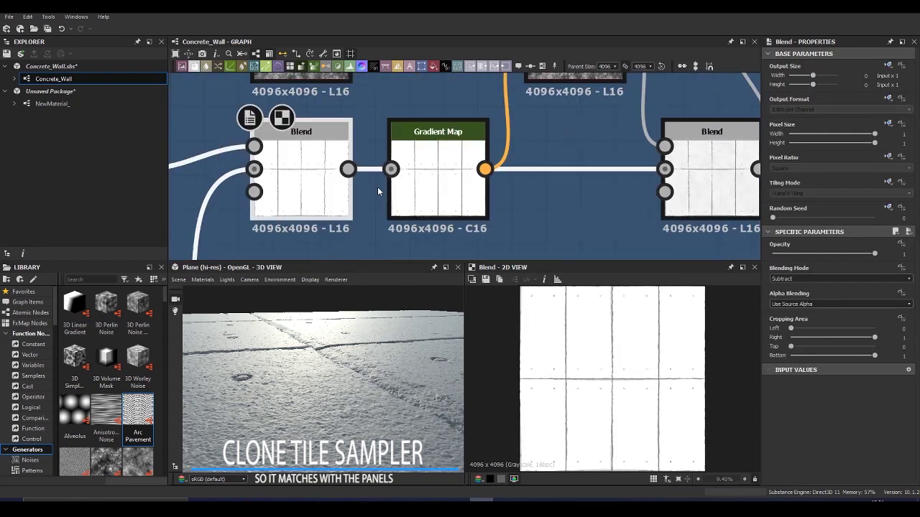
Step: Preview the grunge Multiply Blend at 0.1 opacity, then bring the Panels frame into view
middle_click_drag(541, 152, 458, 238)
scroll(508, 252, "up", 3)
scroll(503, 248, "up", 2)
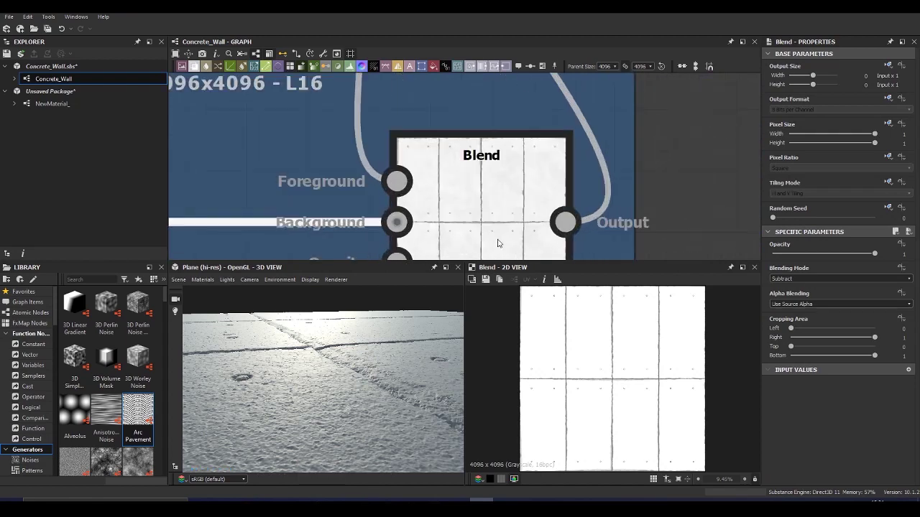
left_click(499, 240)
scroll(623, 437, "up", 2)
scroll(608, 417, "up", 4)
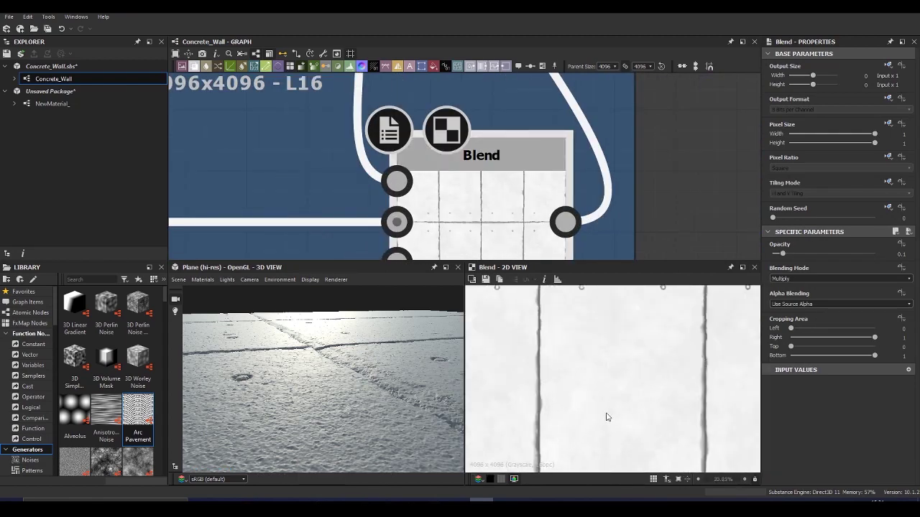
scroll(587, 417, "down", 5)
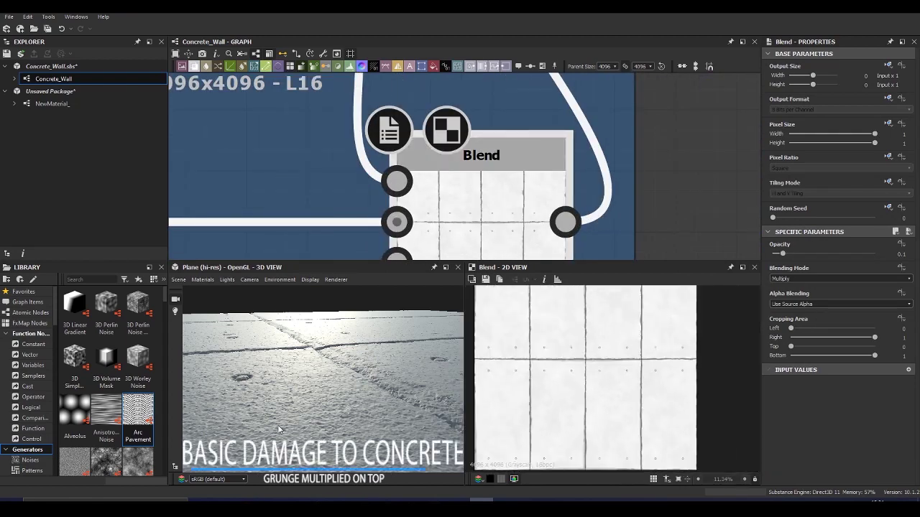
scroll(515, 240, "down", 10)
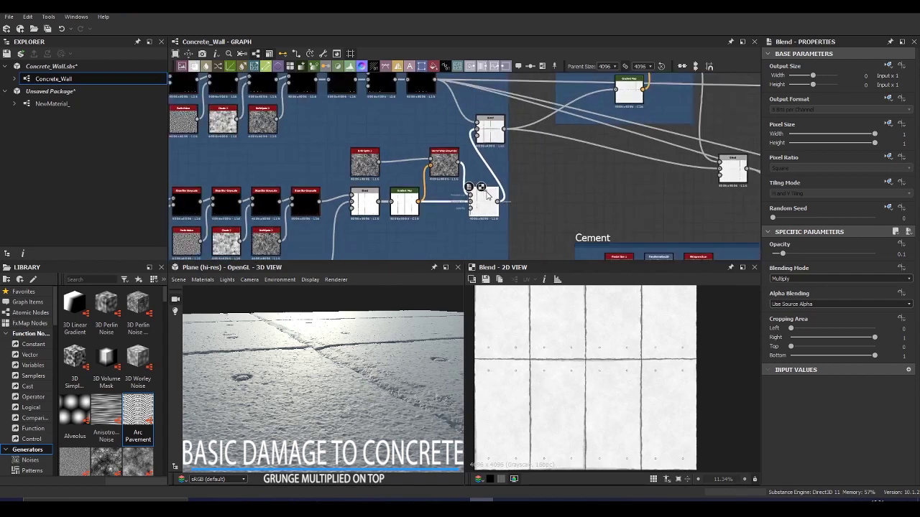
middle_click_drag(516, 240, 664, 220)
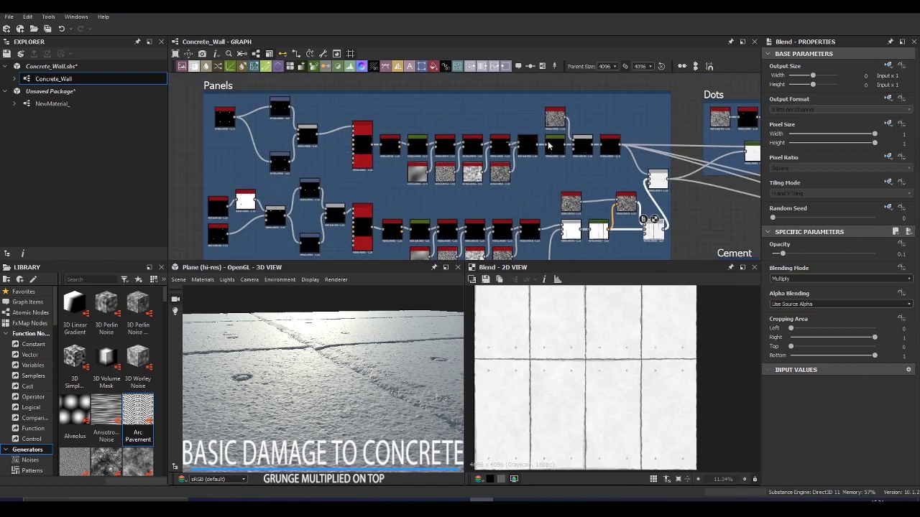
Step: Zoom onto the Histogram Scan to Vector Warp Grayscale damage chain and orbit the 3D preview to inspect it
scroll(531, 177, "down", 3)
scroll(553, 189, "up", 12)
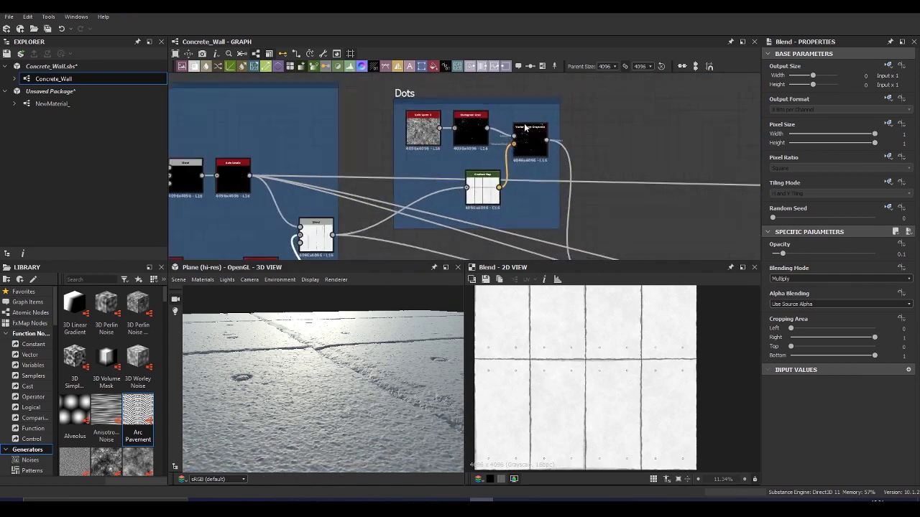
left_click_drag(338, 360, 298, 475)
scroll(324, 410, "up", 5)
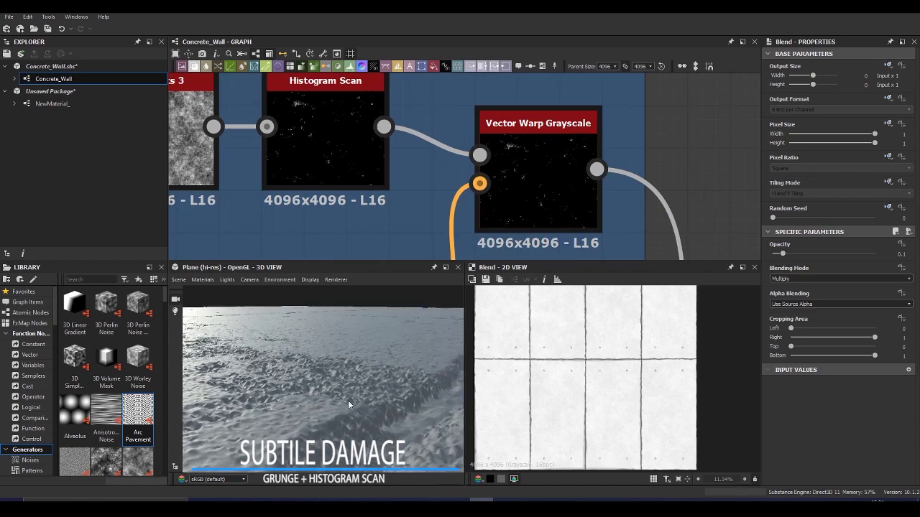
scroll(343, 406, "down", 3)
mouse_move(308, 390)
left_mouse_down()
mouse_move(261, 402)
mouse_move(302, 388)
left_mouse_up()
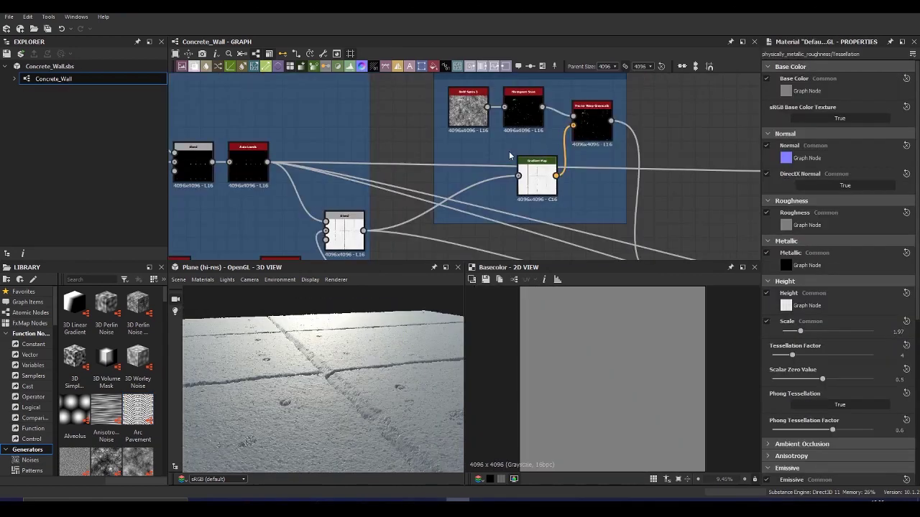
scroll(508, 154, "down", 5)
Step: Preview the Subtract dots blend, then the Cement frame's final Max (Lighter) blend
scroll(571, 169, "up", 5)
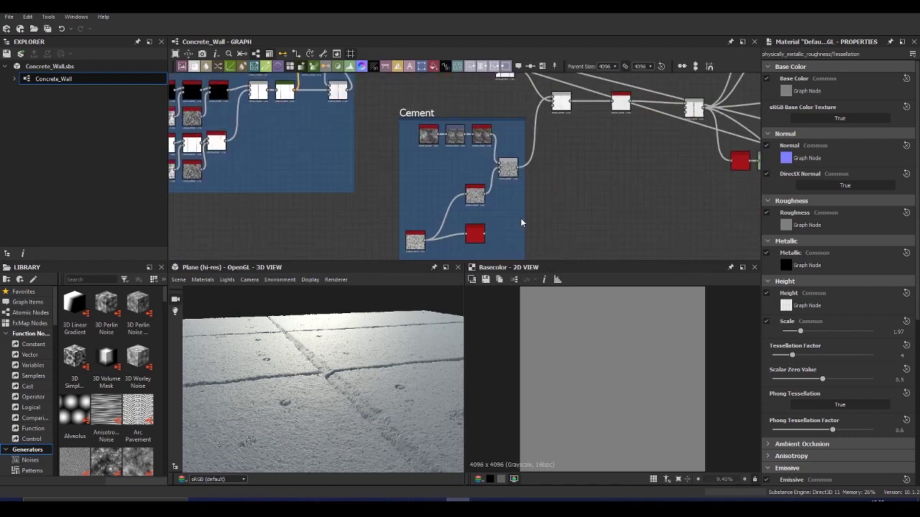
middle_click_drag(577, 167, 552, 208)
left_click(480, 109)
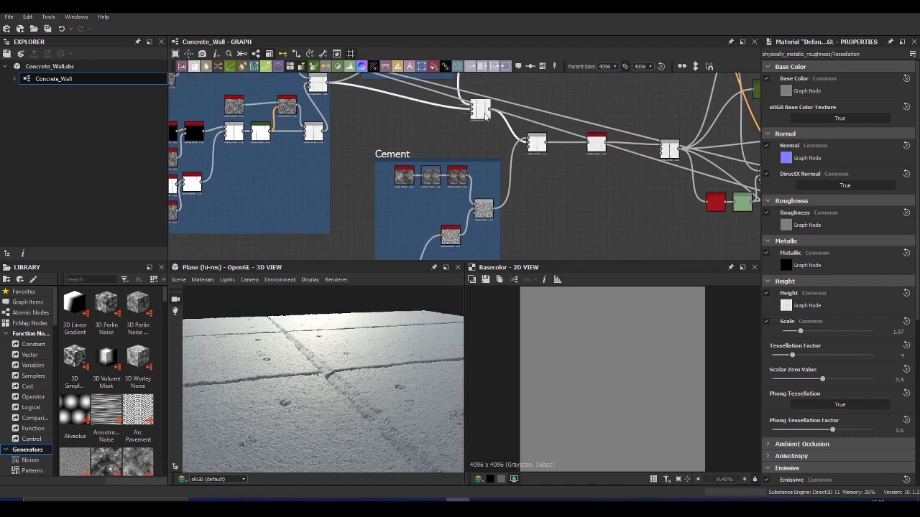
scroll(602, 417, "up", 5)
scroll(560, 425, "up", 5)
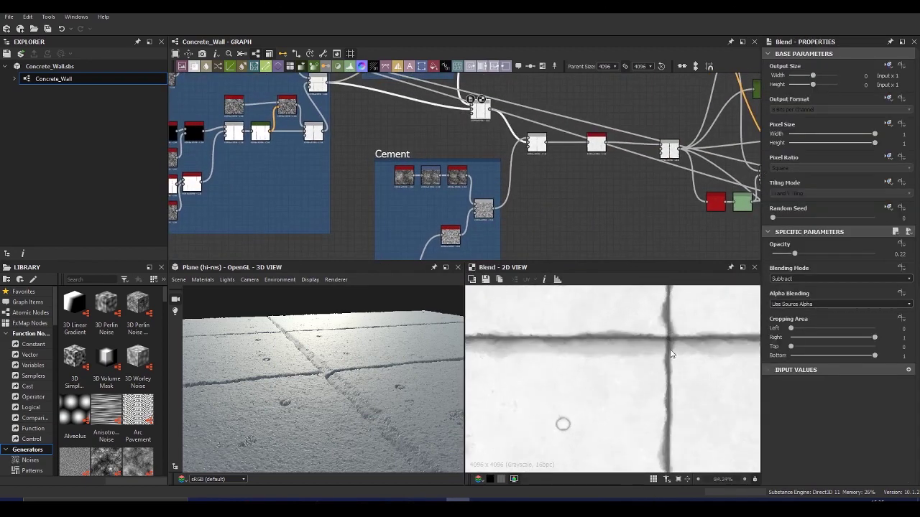
scroll(701, 337, "up", 5)
scroll(674, 334, "down", 5)
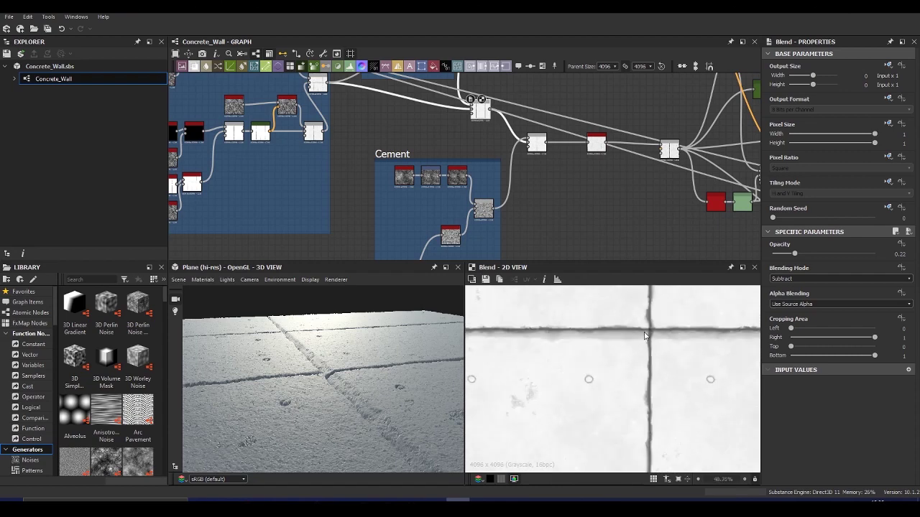
left_click(483, 209)
double_click(483, 209)
Step: Preview the Fractal Sum 1 and Clouds 1 noises in the Cement frame
scroll(611, 380, "down", 5)
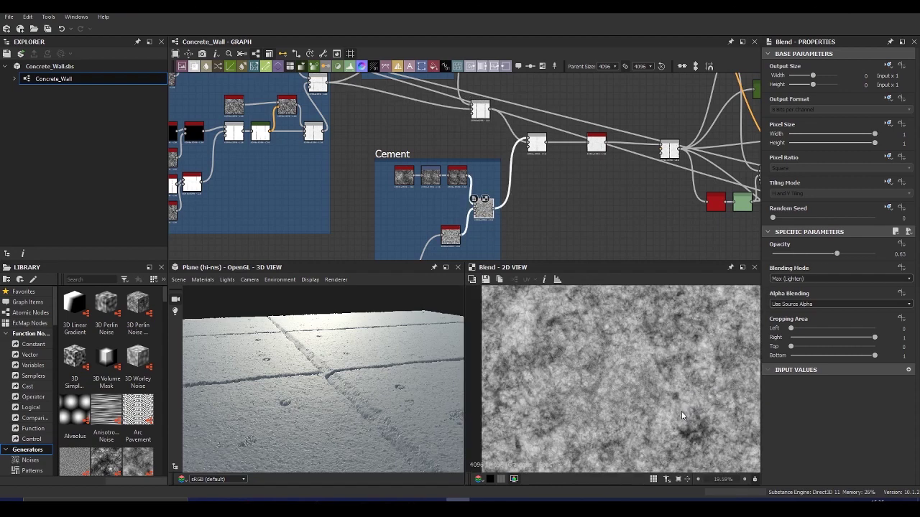
middle_click_drag(446, 183, 426, 122)
scroll(426, 122, "up", 1)
scroll(393, 94, "up", 2)
middle_click_drag(393, 95, 393, 110)
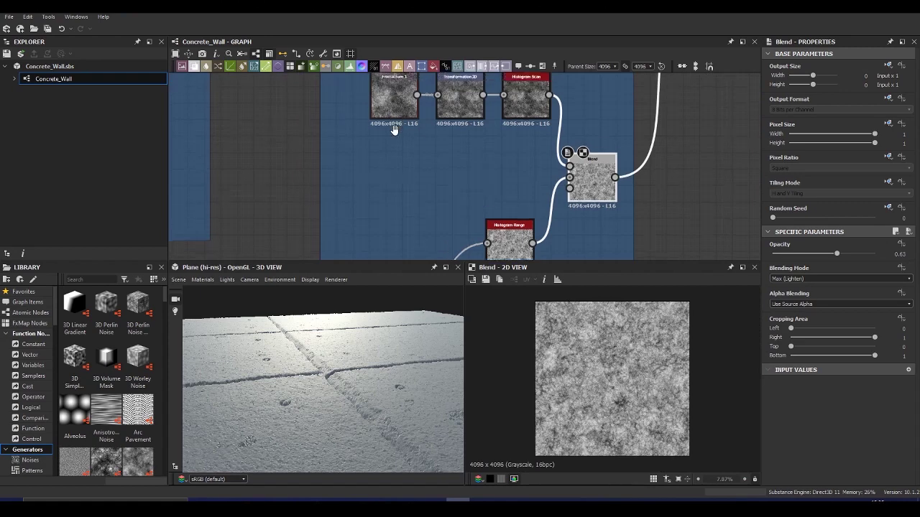
double_click(394, 112)
middle_click_drag(352, 209, 362, 97)
double_click(371, 167)
Step: Preview the Histogram Range, Histogram Scan and Cement Blend outputs in turn
middle_click_drag(508, 146, 467, 250)
double_click(463, 225)
middle_click_drag(468, 192, 447, 250)
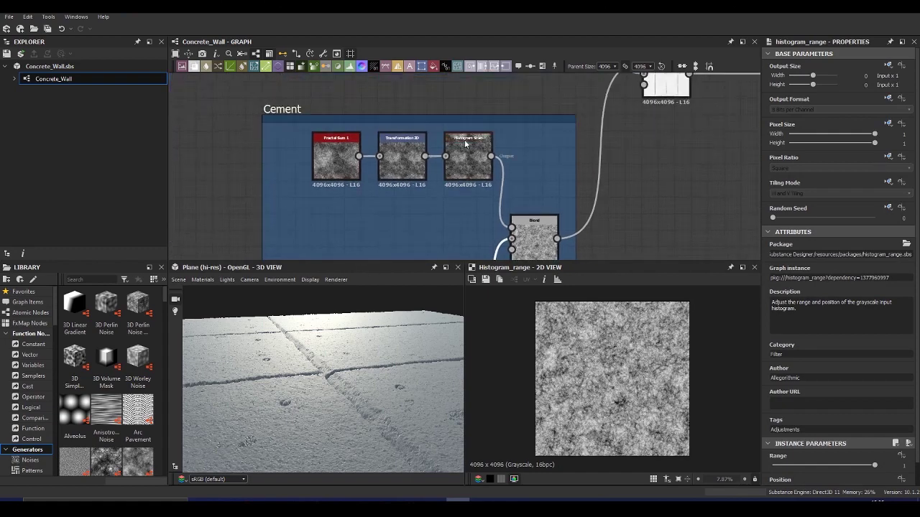
double_click(466, 143)
middle_click_drag(439, 206, 426, 159)
double_click(521, 192)
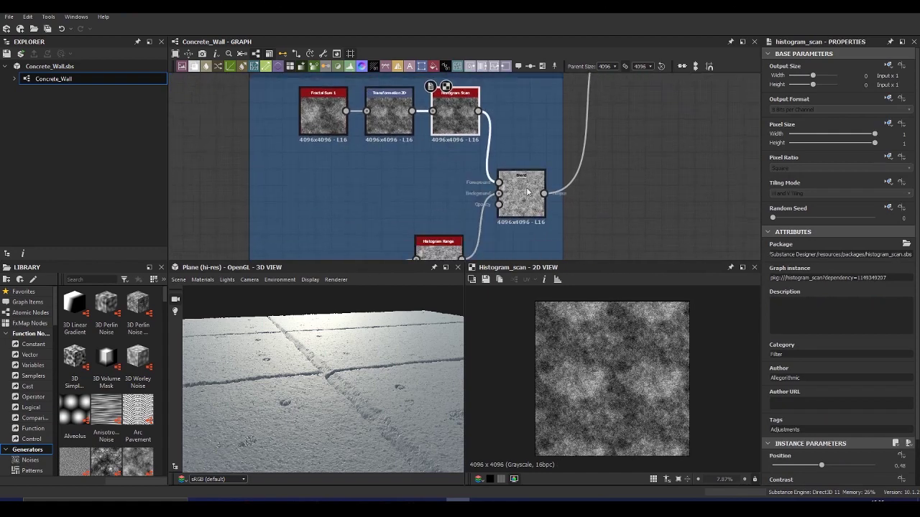
Step: Preview the second Blend that lays the panels in Max (Lighter) mode
scroll(624, 413, "up", 4)
scroll(624, 414, "up", 5)
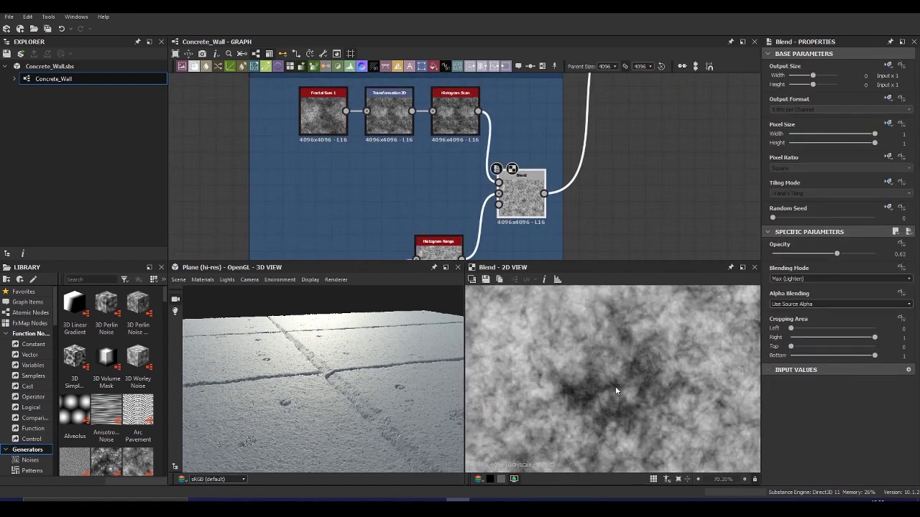
scroll(592, 407, "down", 10)
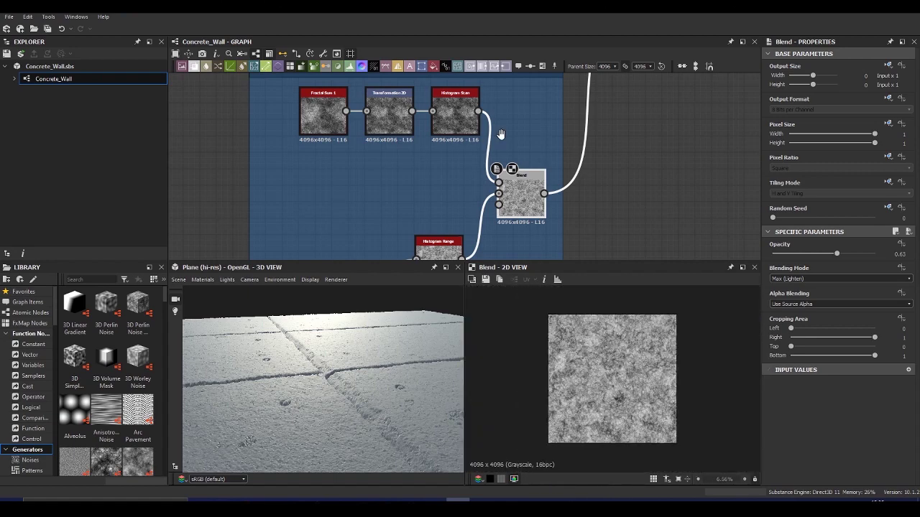
middle_click_drag(501, 135, 403, 284)
double_click(553, 186)
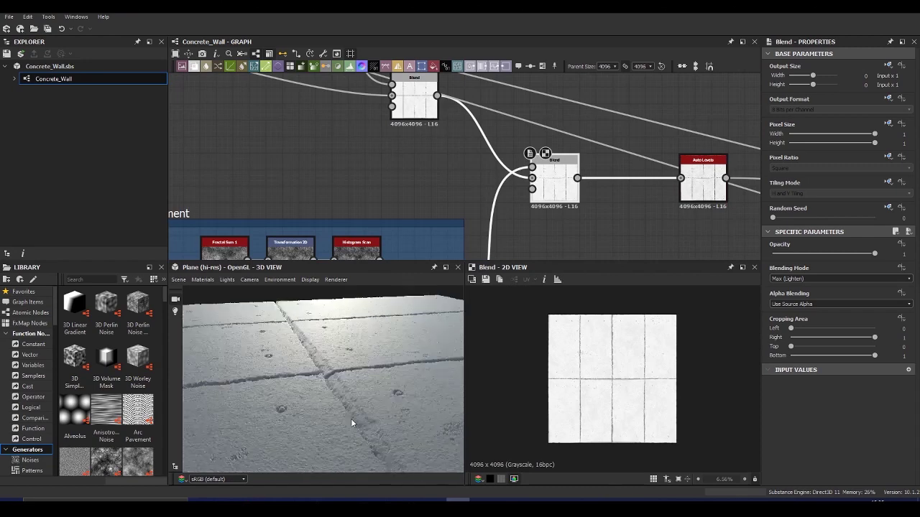
Step: Orbit the 3D preview between grazing and top-down angles to check the panel height
scroll(350, 418, "up", 5)
left_click_drag(344, 410, 329, 368)
mouse_move(326, 322)
left_mouse_down()
mouse_move(321, 394)
mouse_move(324, 376)
left_mouse_up()
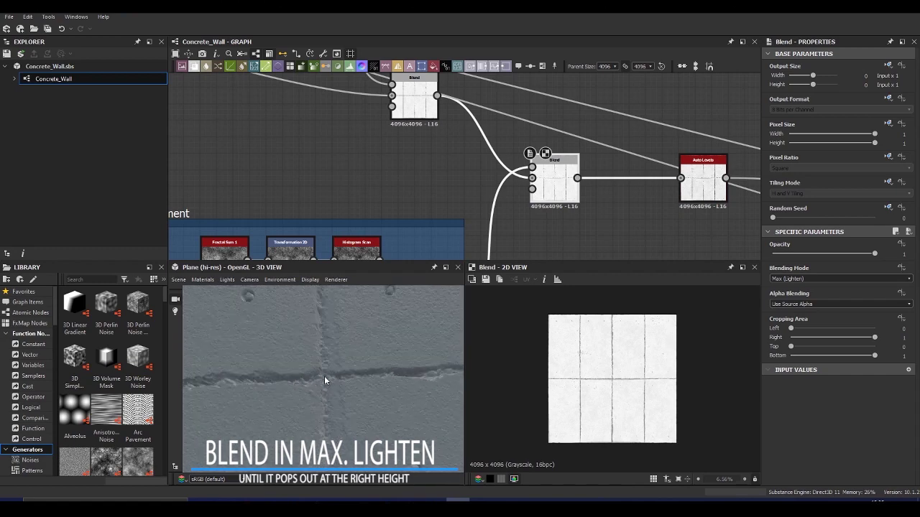
scroll(324, 375, "down", 6)
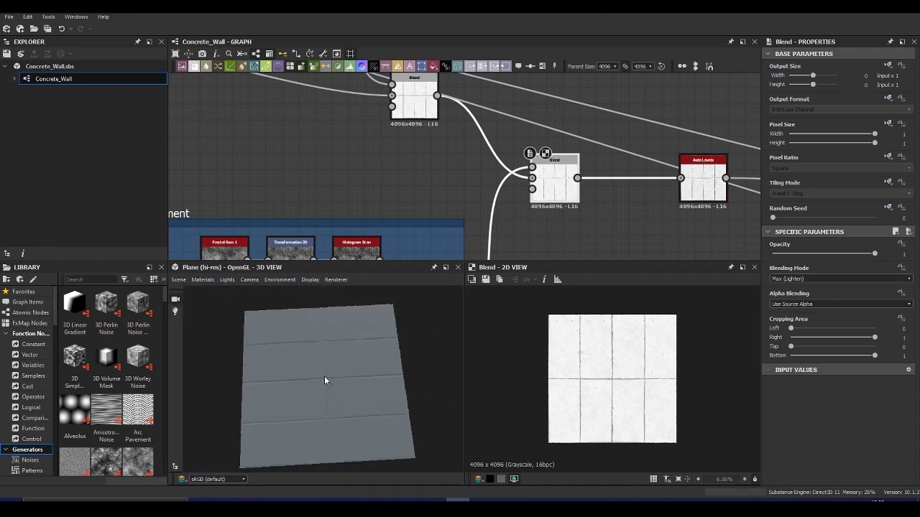
left_click_drag(324, 376, 347, 386)
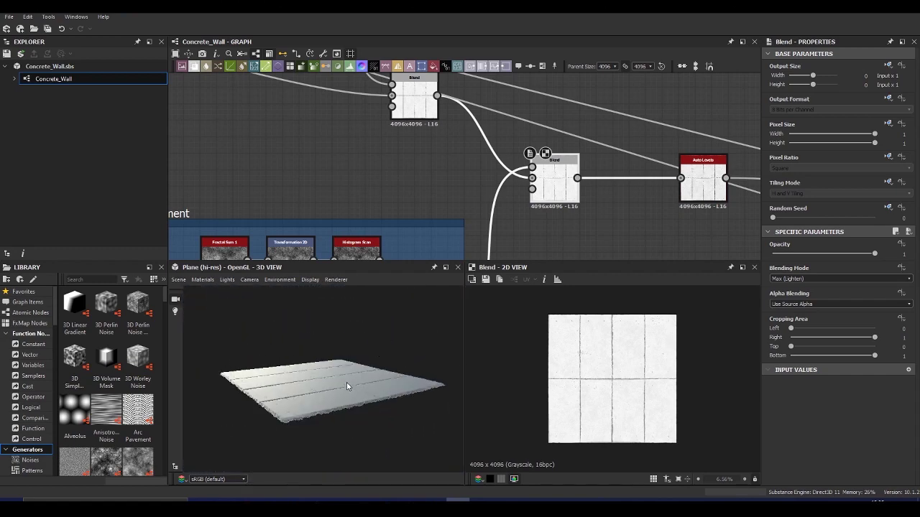
scroll(346, 386, "up", 5)
scroll(536, 205, "down", 5)
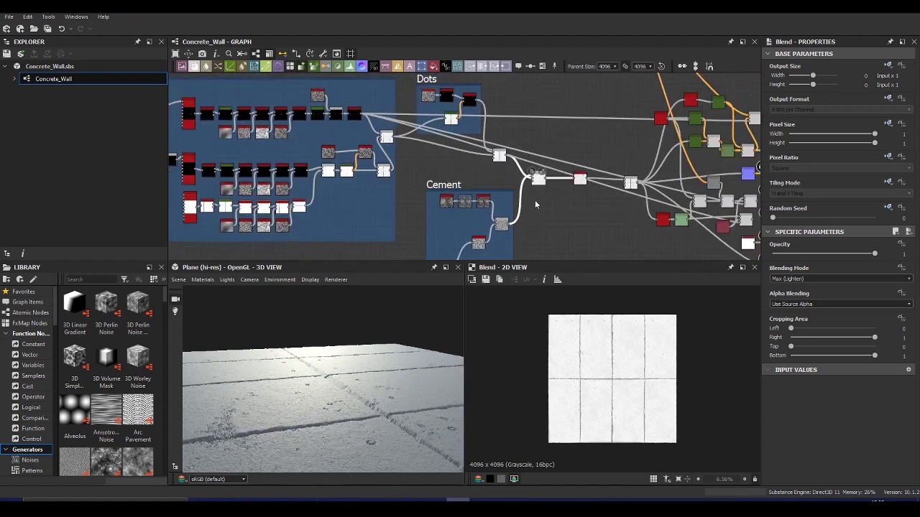
scroll(536, 205, "down", 3)
scroll(570, 188, "up", 4)
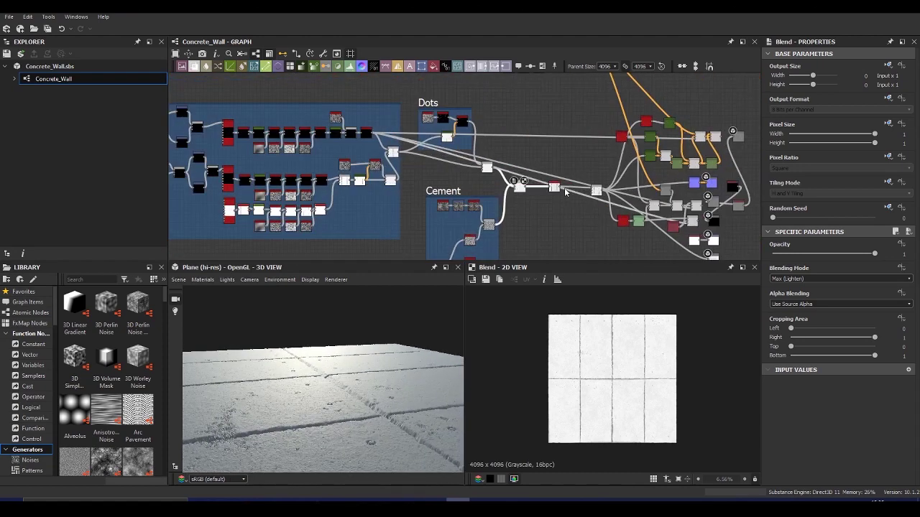
mouse_move(342, 352)
left_mouse_down()
mouse_move(369, 361)
mouse_move(333, 365)
left_mouse_up()
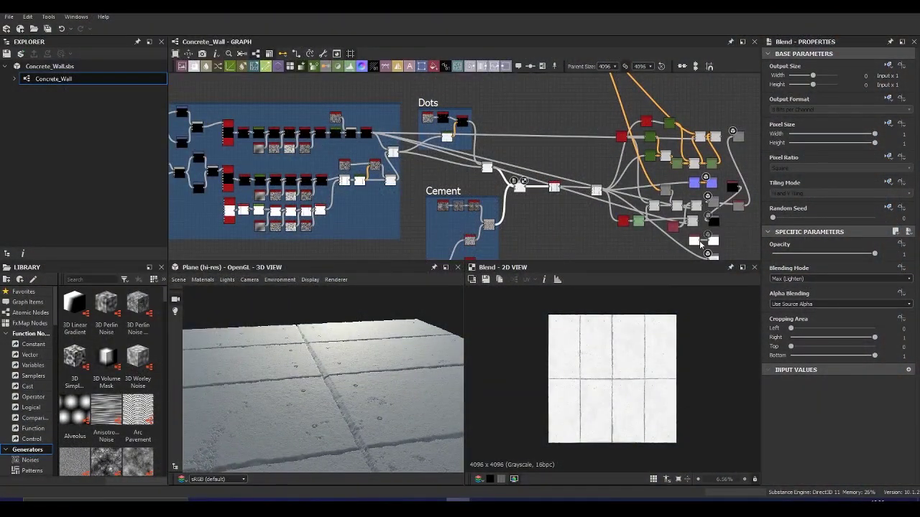
scroll(729, 207, "up", 5)
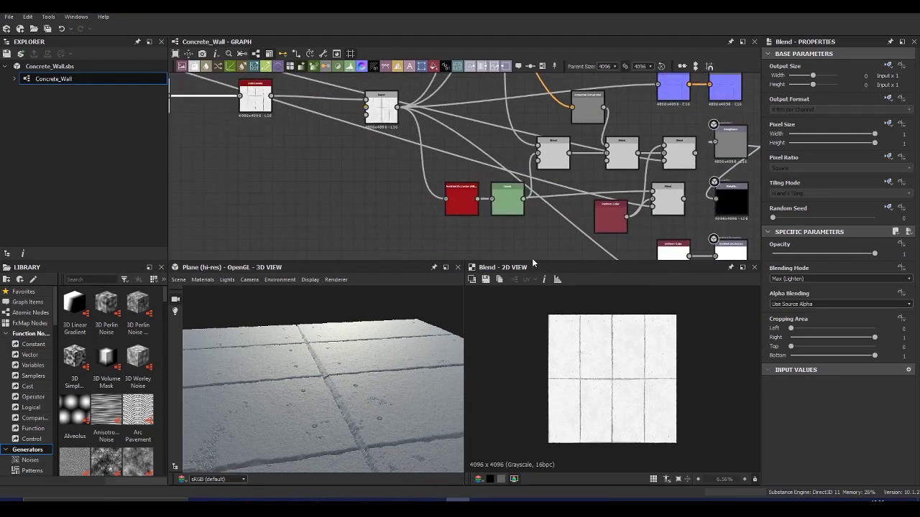
scroll(442, 239, "down", 4)
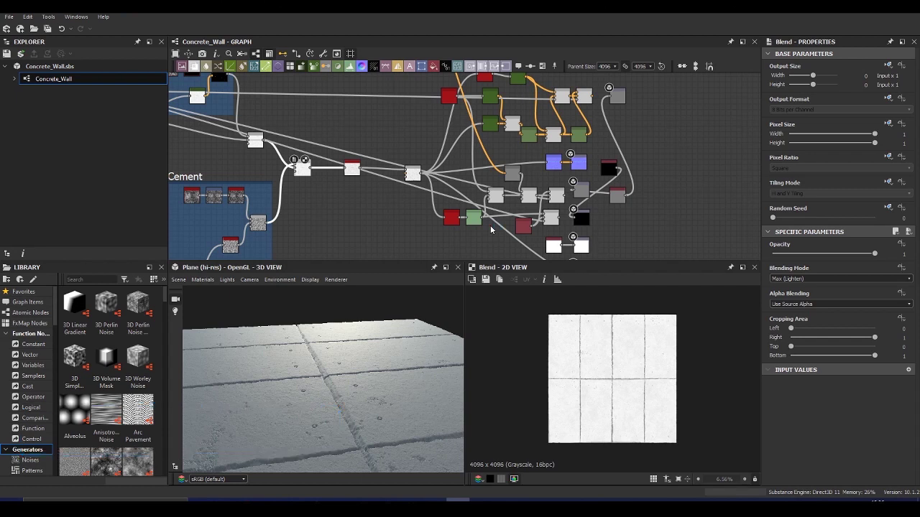
Step: Inspect both HBAO ambient occlusion maps in the 2D view
left_click(453, 222)
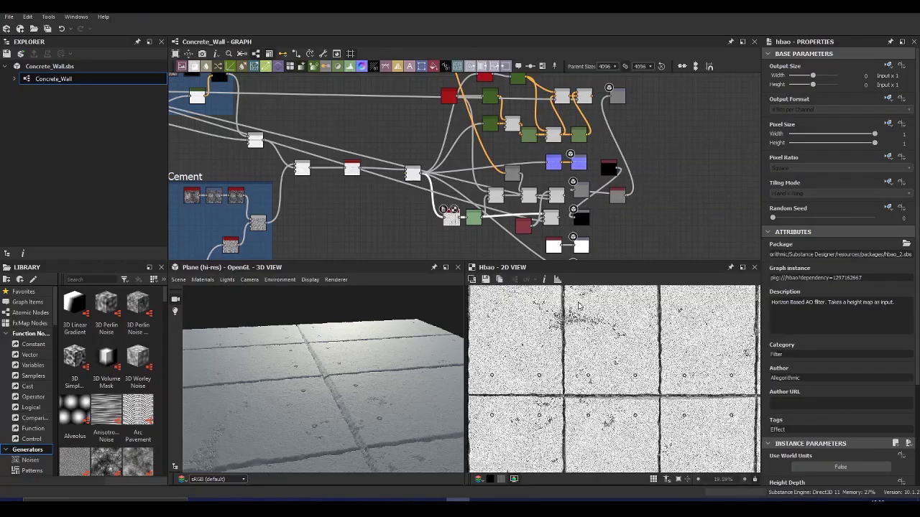
scroll(580, 307, "up", 4)
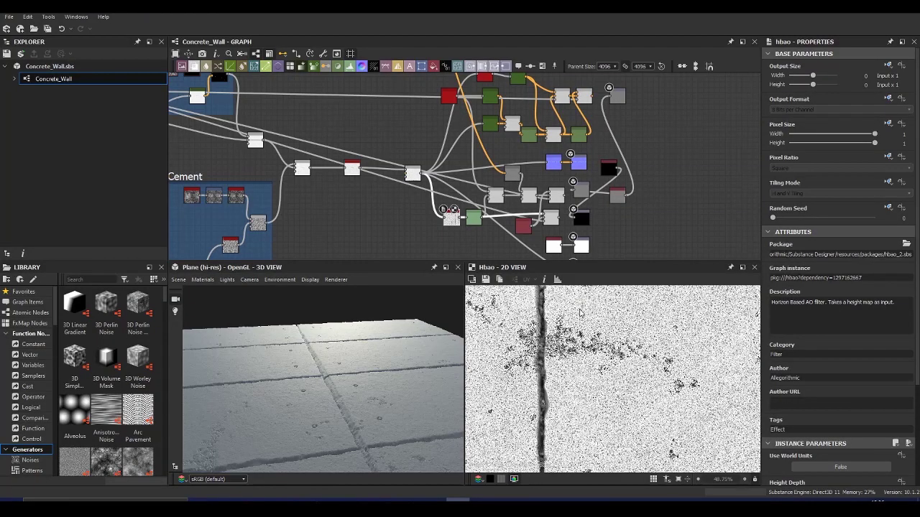
middle_click_drag(480, 89, 474, 107)
double_click(474, 107)
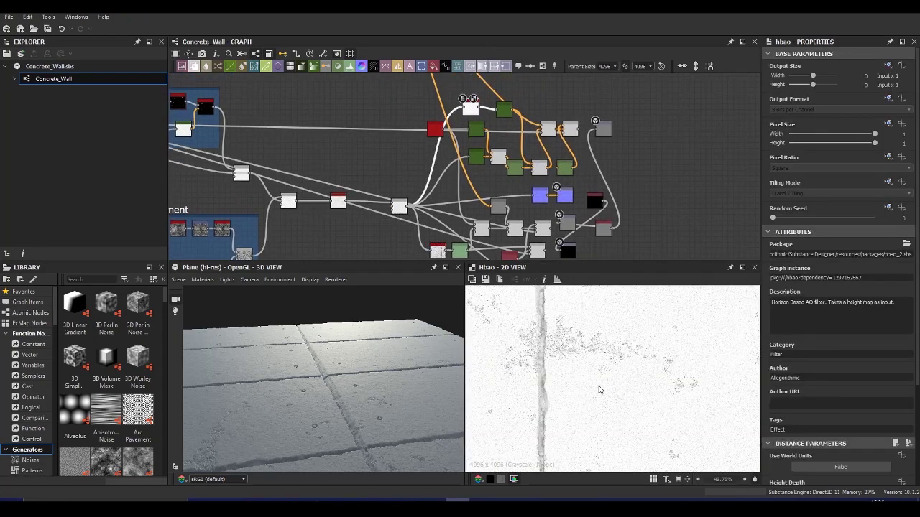
double_click(437, 252)
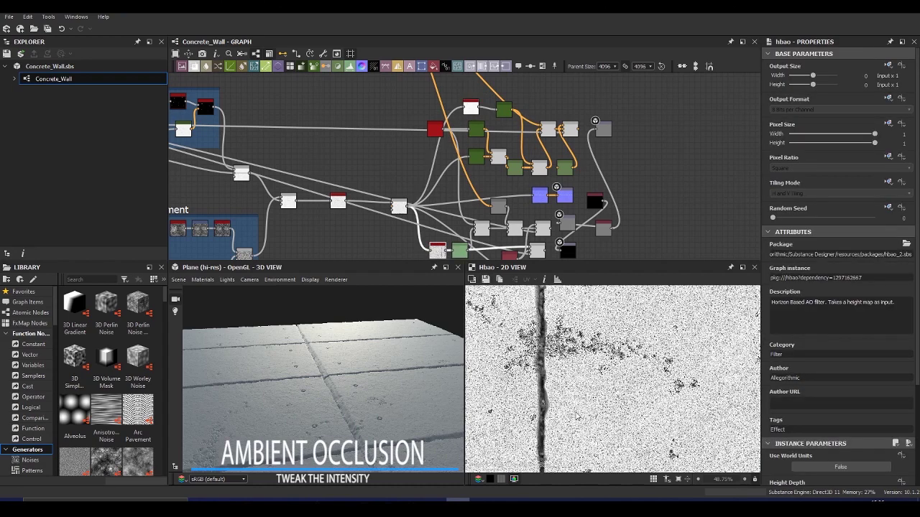
Step: Open the Levels node that inverts the HBAO occlusion map
scroll(576, 404, "down", 8)
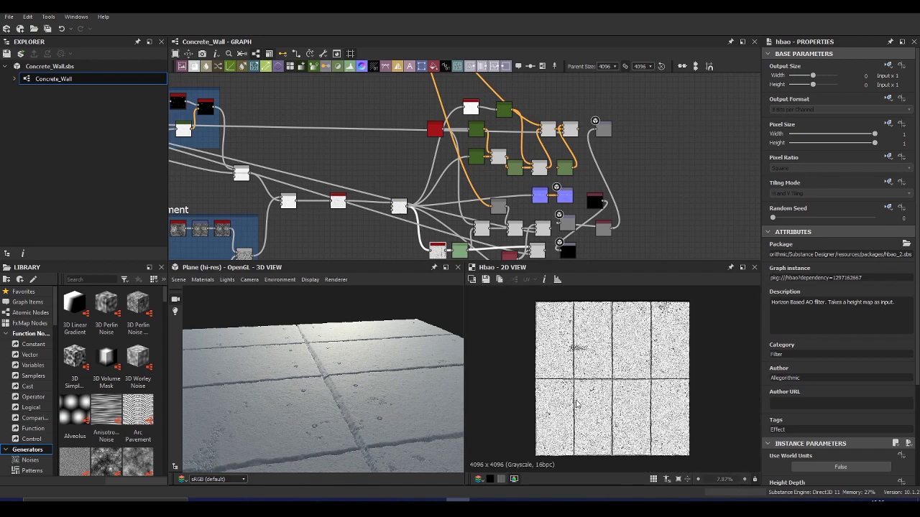
scroll(601, 371, "up", 2)
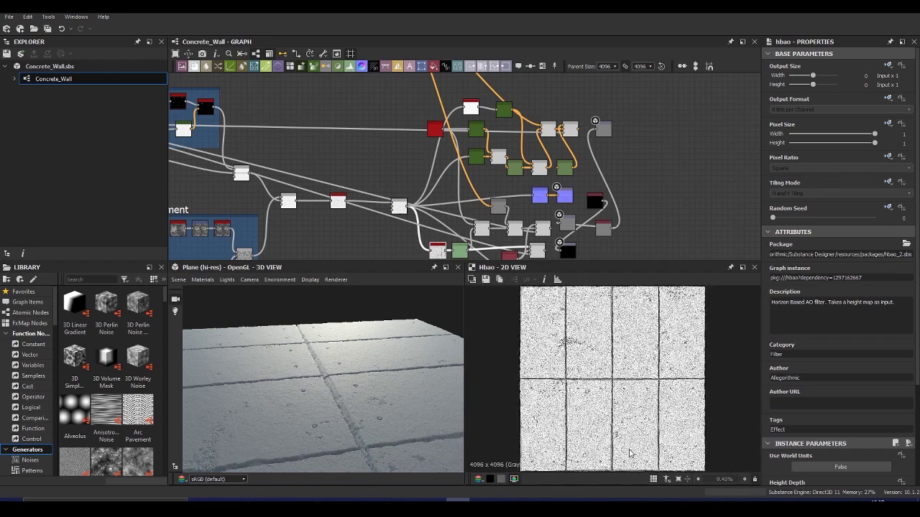
scroll(614, 432, "up", 8)
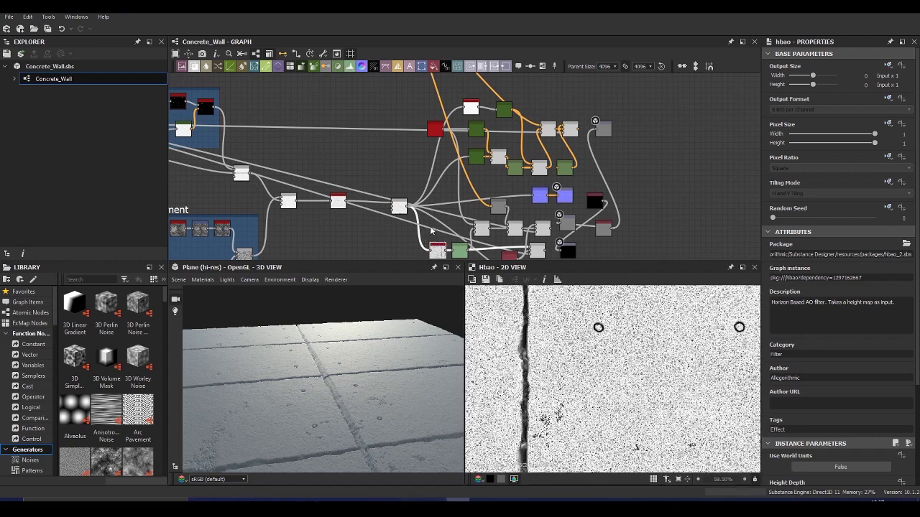
scroll(432, 243, "up", 5)
double_click(407, 205)
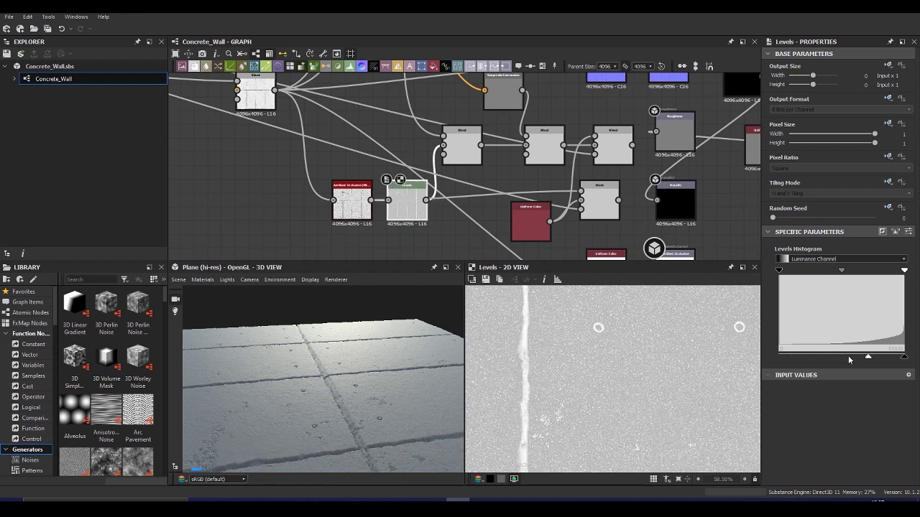
Step: Connect the AO Levels output into the roughness Multiply blend at 0.22 opacity and select it
scroll(558, 353, "down", 6)
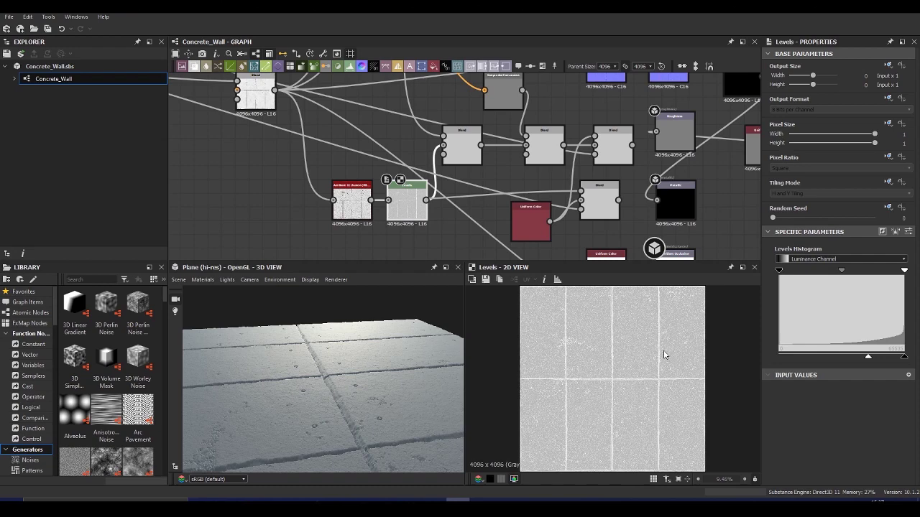
scroll(431, 245, "down", 3)
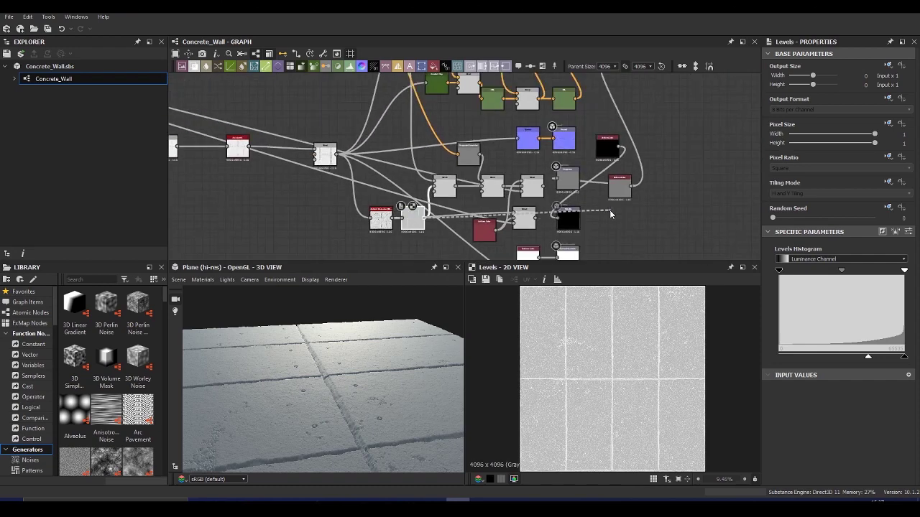
left_click(562, 188)
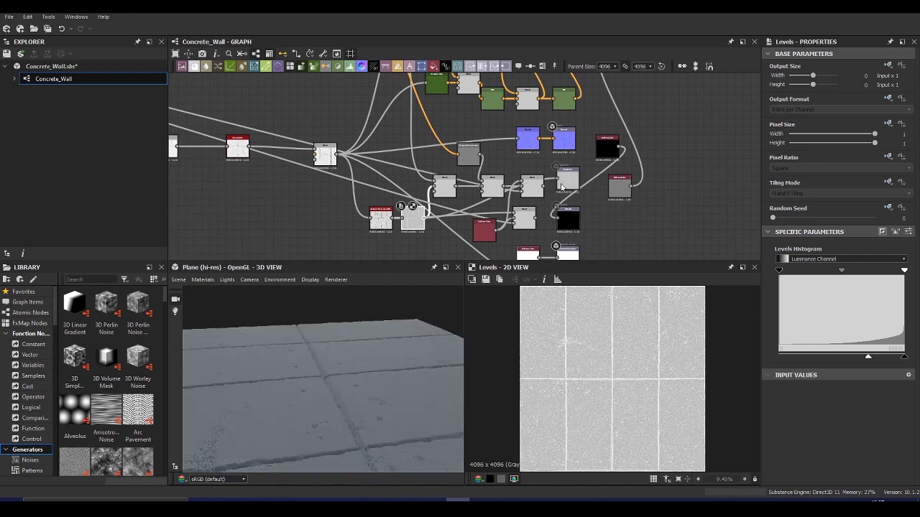
left_click_drag(392, 305, 399, 285)
scroll(406, 209, "up", 5)
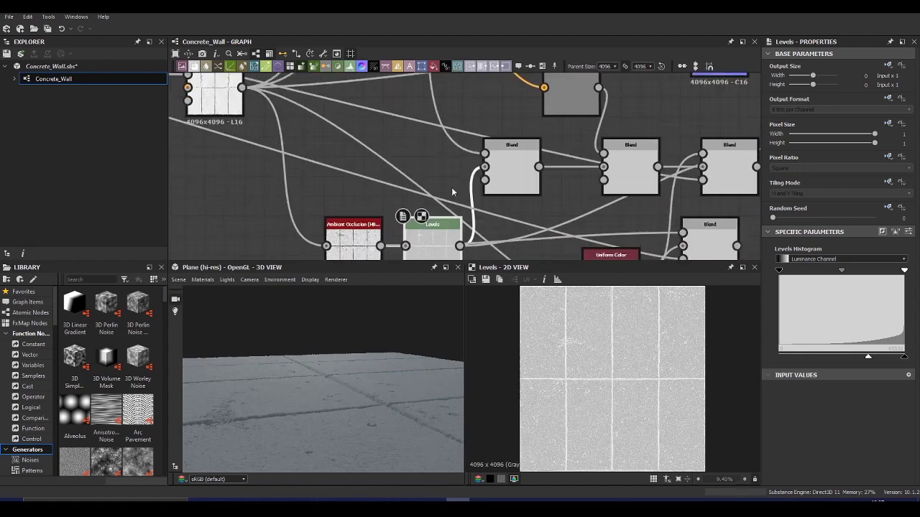
left_click(508, 153)
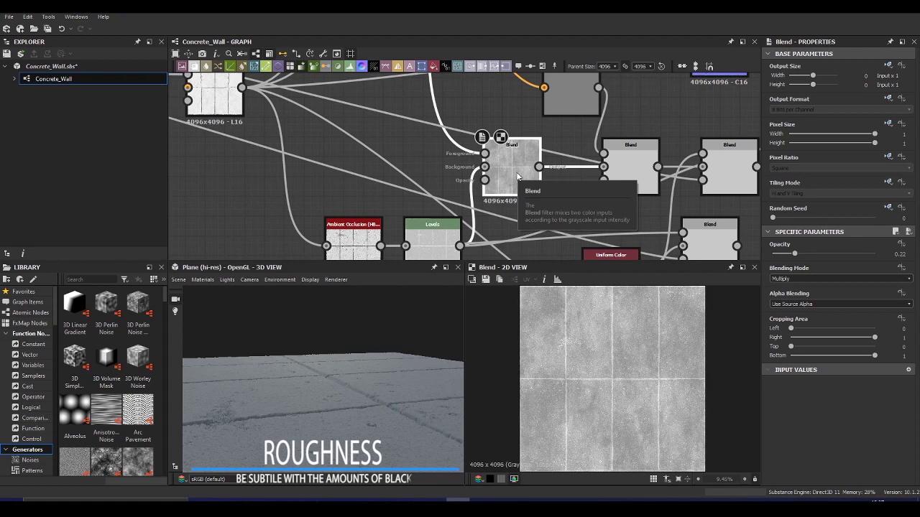
Step: Preview the grunge_map_013 texture that drives the roughness
scroll(487, 255, "down", 5)
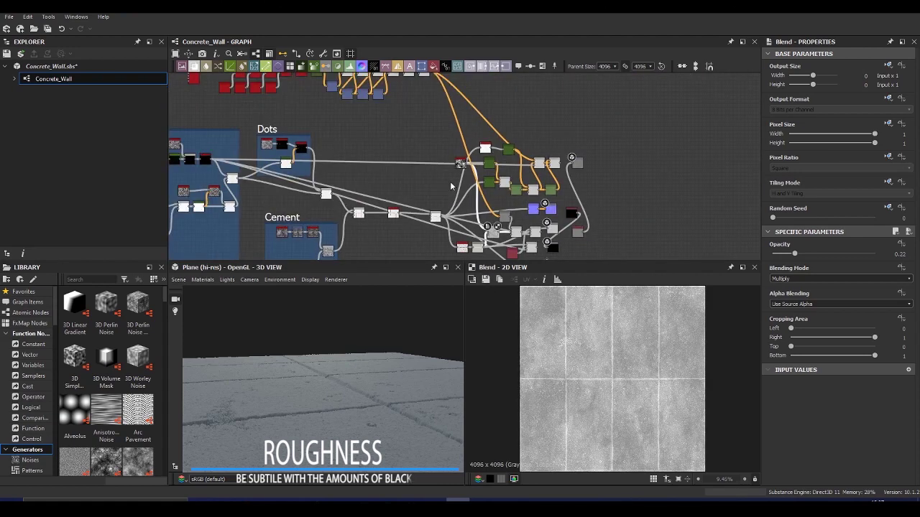
scroll(450, 181, "up", 6)
double_click(473, 128)
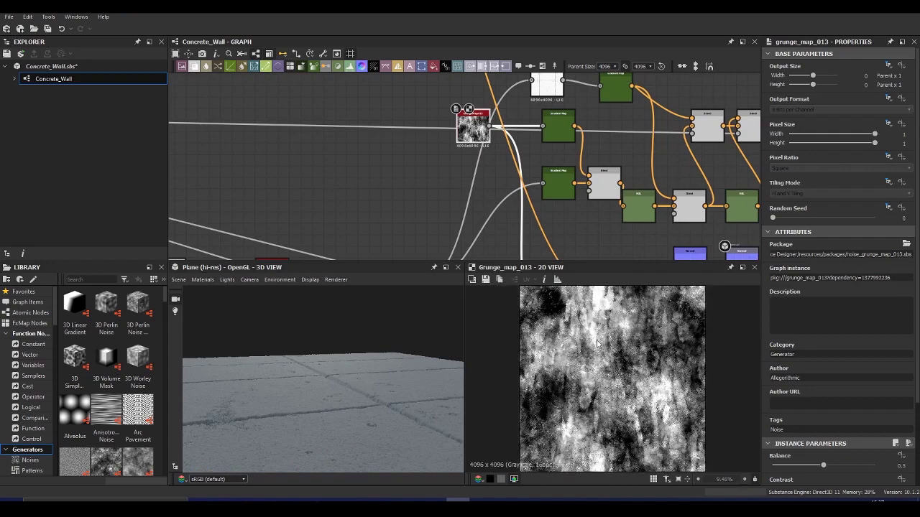
scroll(646, 400, "up", 3)
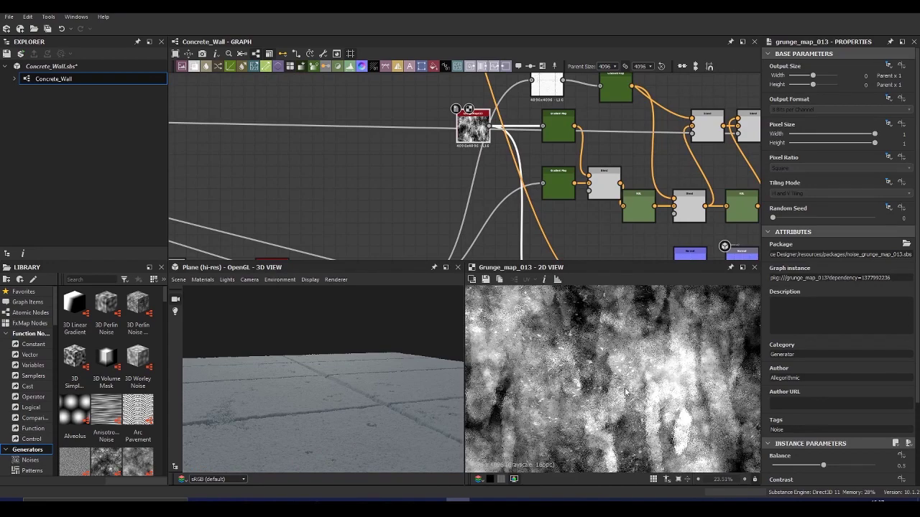
scroll(625, 392, "down", 2)
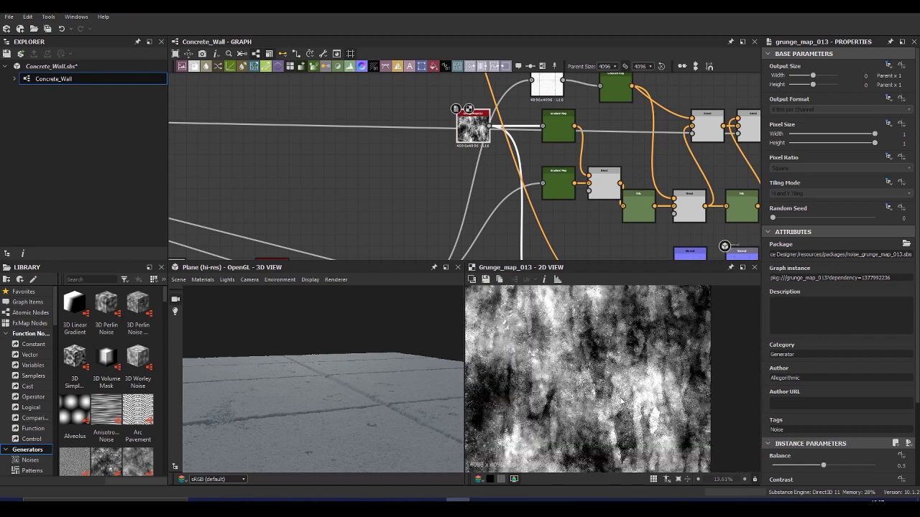
scroll(625, 405, "down", 1)
scroll(460, 173, "down", 3)
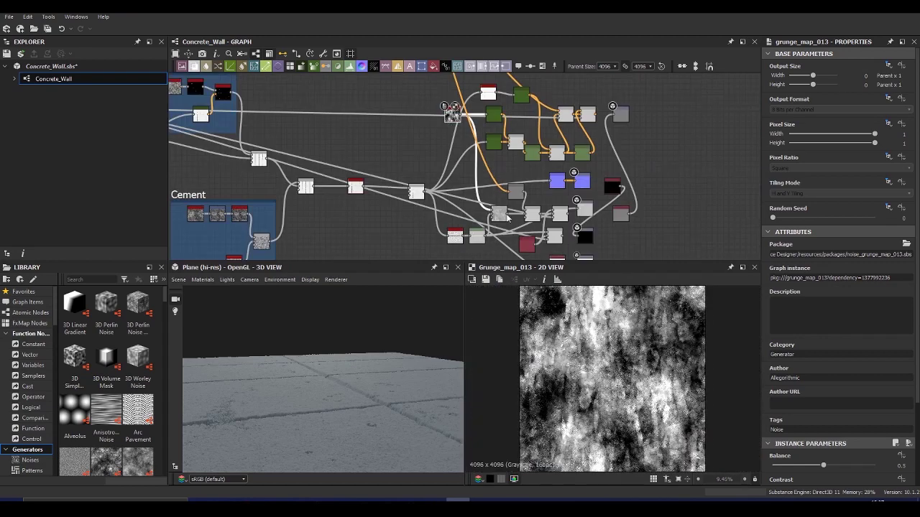
scroll(499, 233, "up", 5)
Step: Set the roughness Multiply Blend opacity to 0.3 and orbit the plane to check reflections
left_click(483, 151)
double_click(483, 151)
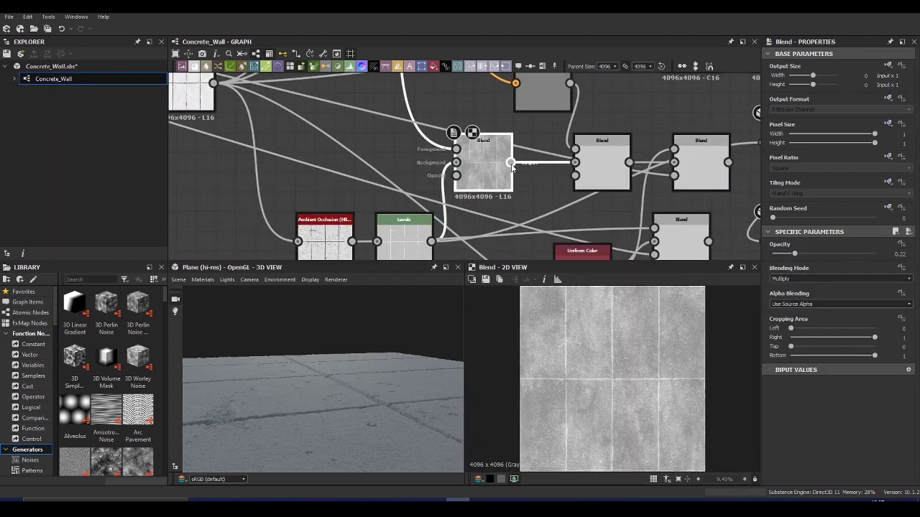
left_click_drag(456, 176, 402, 207)
scroll(402, 207, "down", 1)
scroll(402, 207, "down", 2)
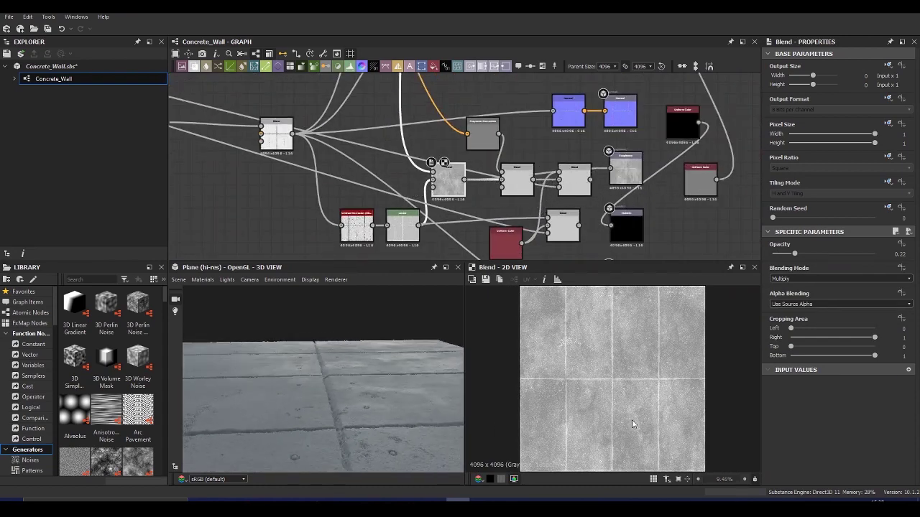
left_click_drag(408, 336, 390, 350)
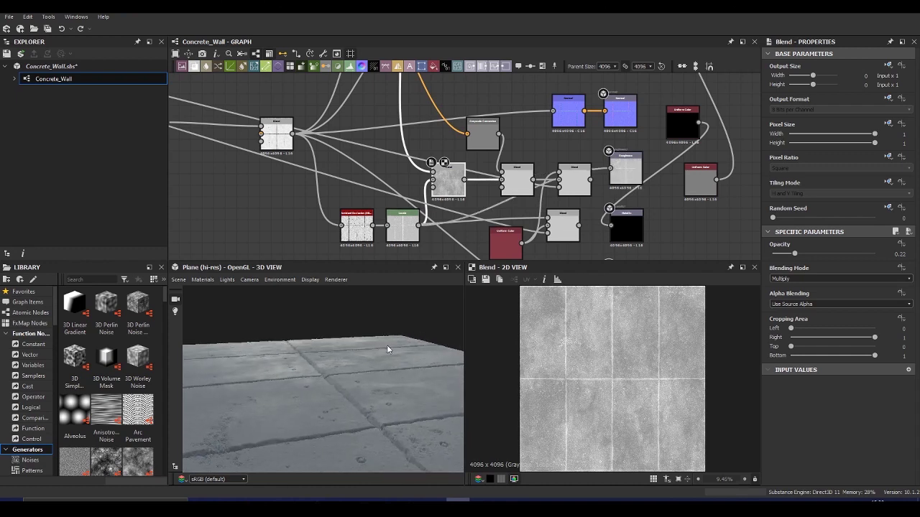
left_click_drag(342, 396, 363, 404)
left_click_drag(399, 359, 295, 252)
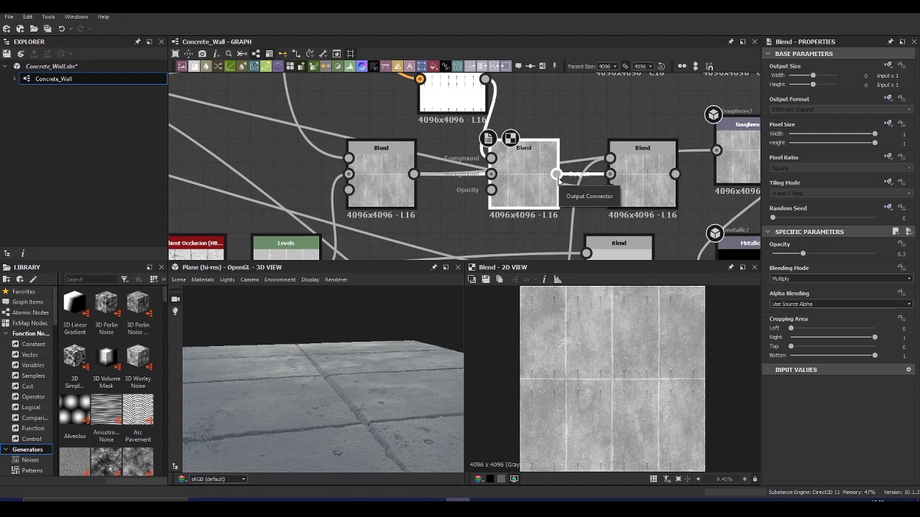
Step: Plug the middle Blend into the next Blend's Opacity and inspect that roughness Blend
left_click_drag(558, 175, 610, 190)
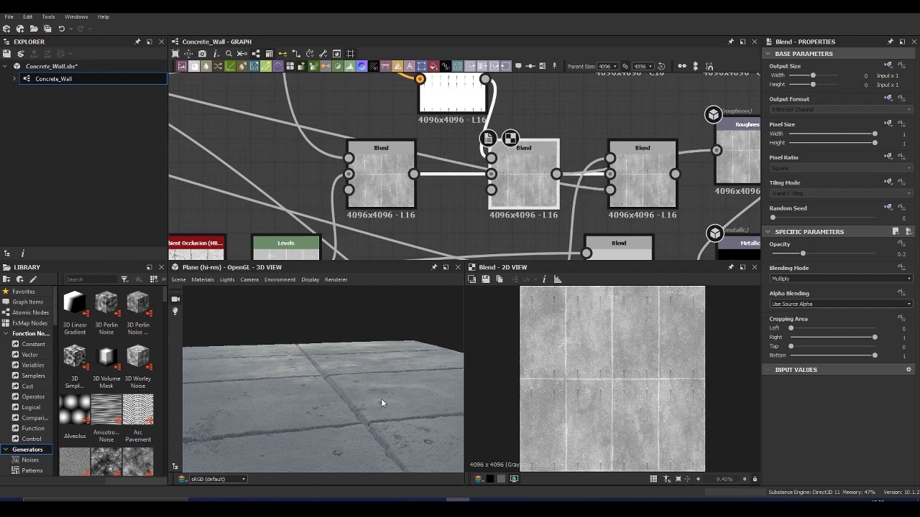
left_click_drag(390, 402, 253, 407)
scroll(343, 402, "up", 3)
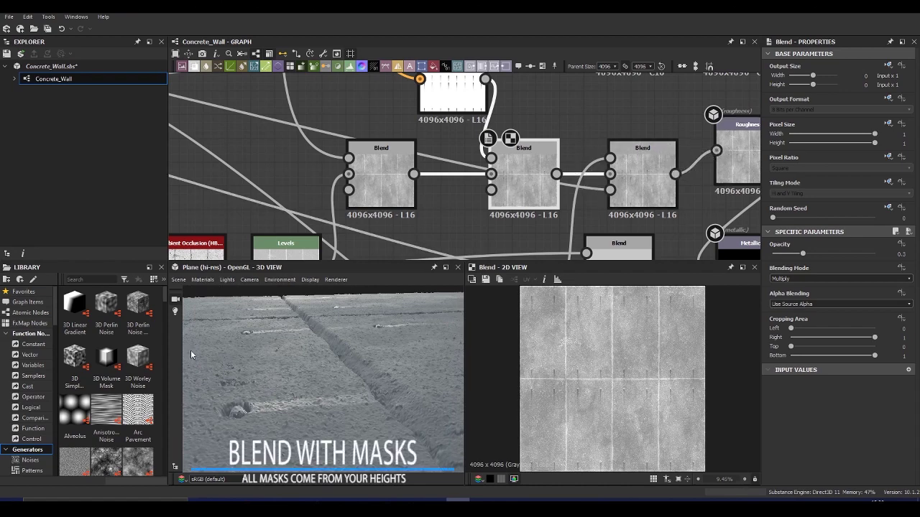
left_click(659, 174)
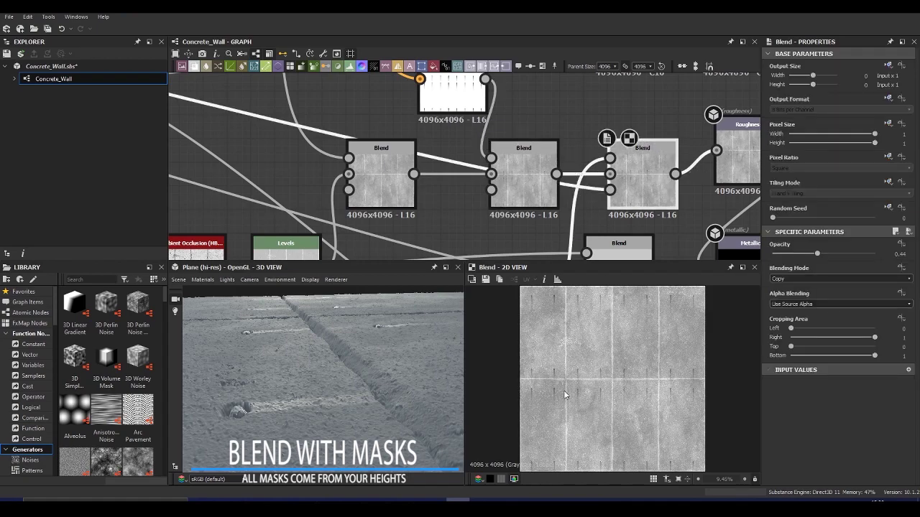
scroll(574, 348, "up", 5)
scroll(579, 356, "down", 5)
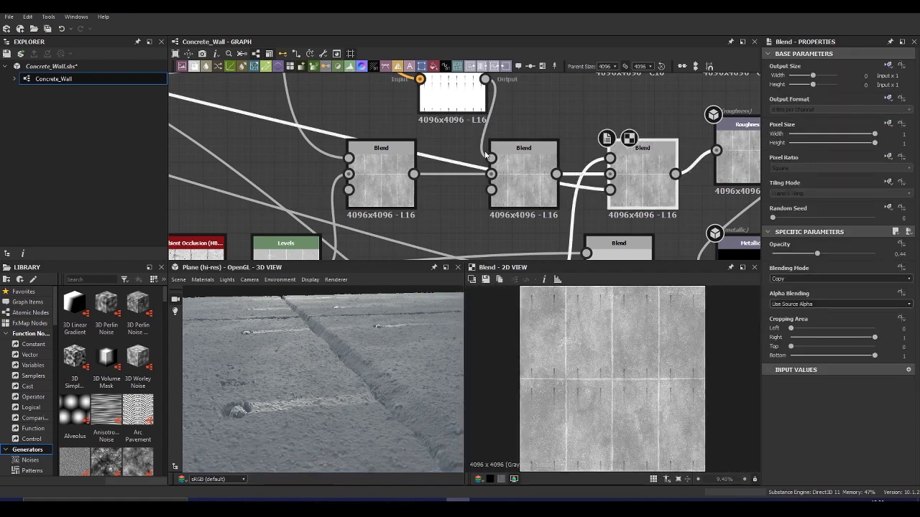
Step: Select the Copy Blend at opacity 1 that layers small white dots over black
scroll(513, 229, "down", 3)
scroll(520, 125, "down", 3)
scroll(593, 253, "up", 3)
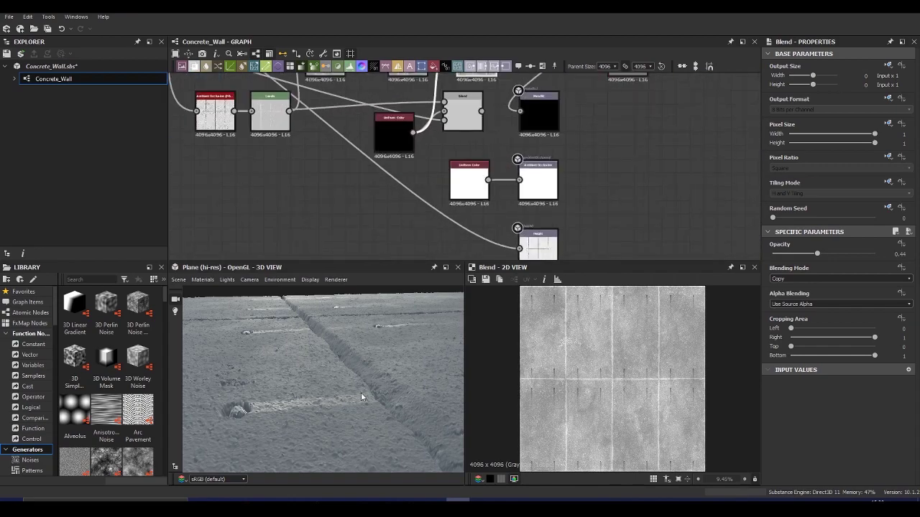
left_click_drag(361, 395, 382, 383)
scroll(401, 199, "down", 3)
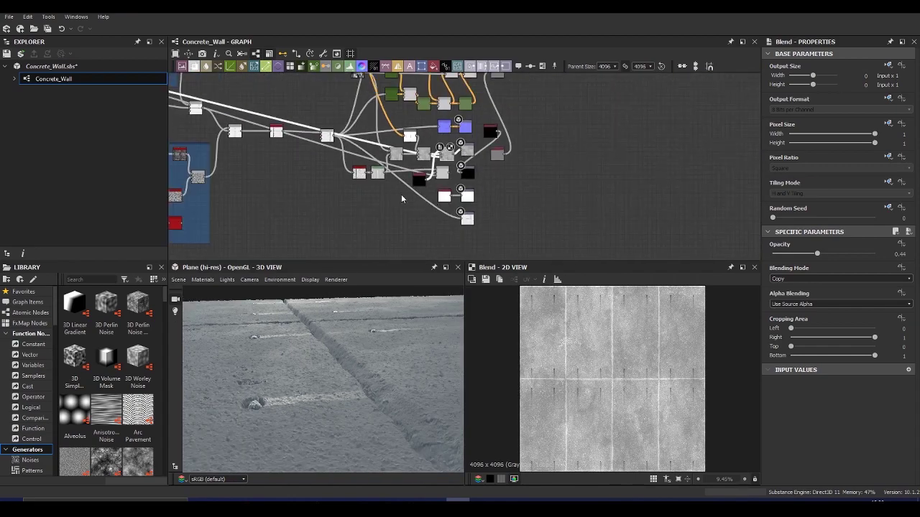
scroll(415, 188, "up", 3)
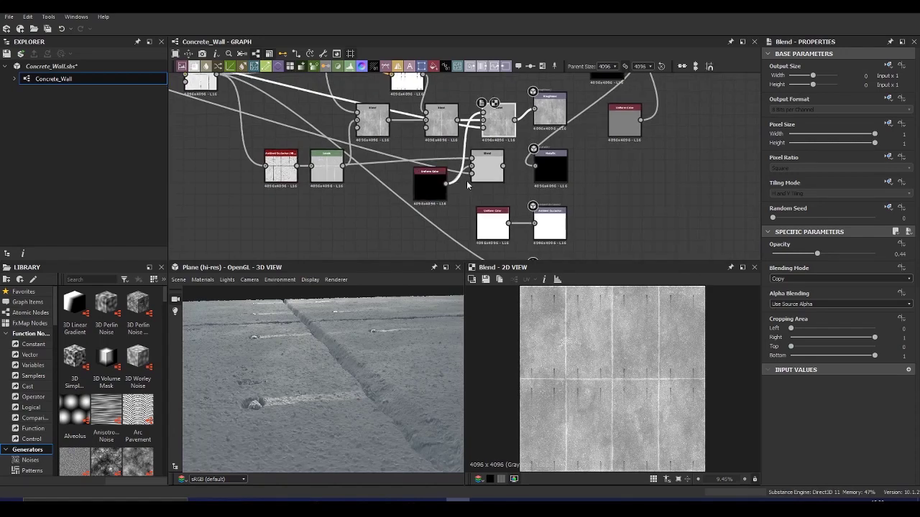
left_click(481, 164)
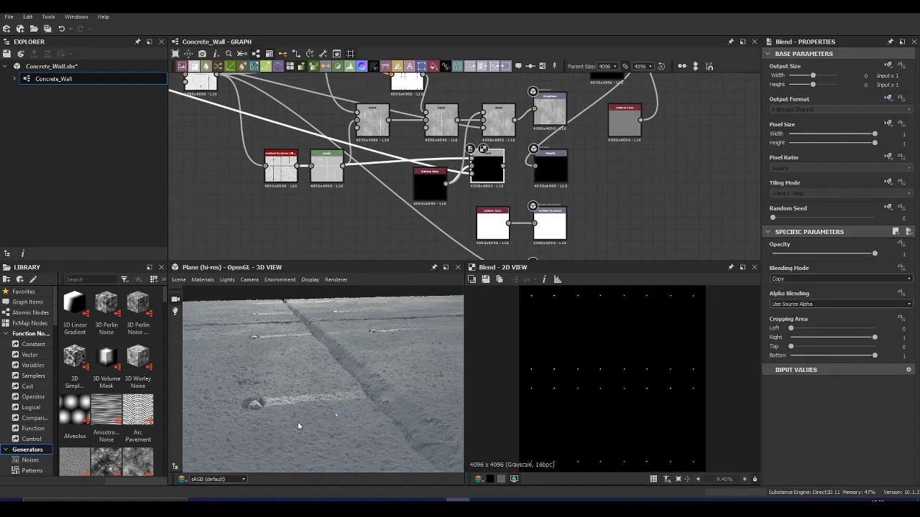
Step: Link the dots-on-black Blend output to the Metallic output node and orbit the preview
scroll(597, 373, "up", 10)
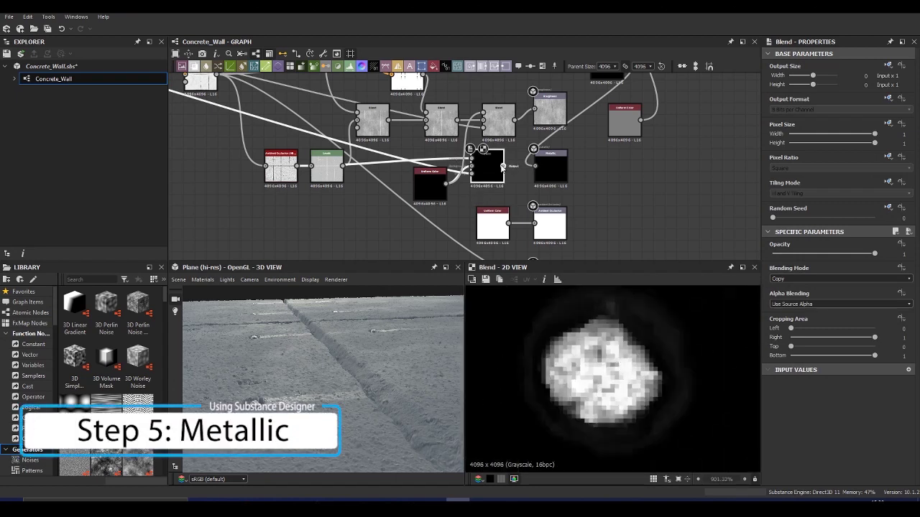
left_click_drag(503, 166, 549, 171)
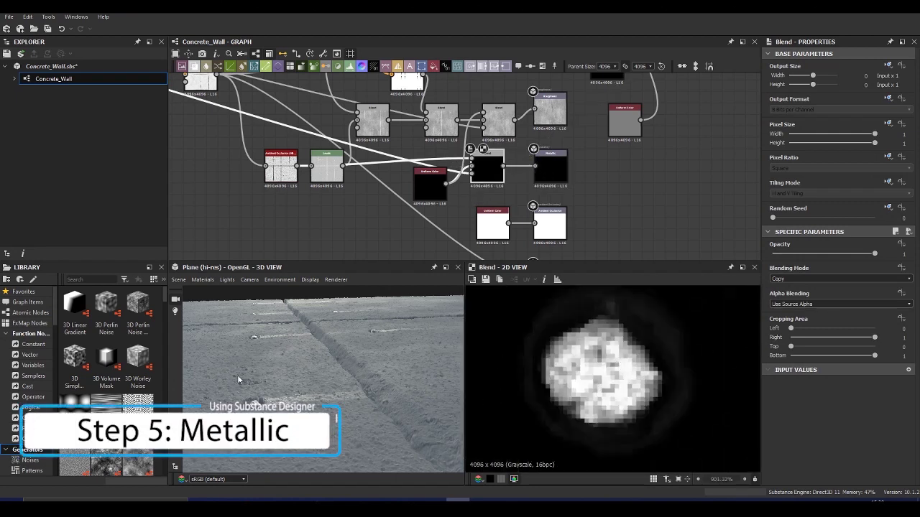
left_click_drag(237, 375, 369, 426)
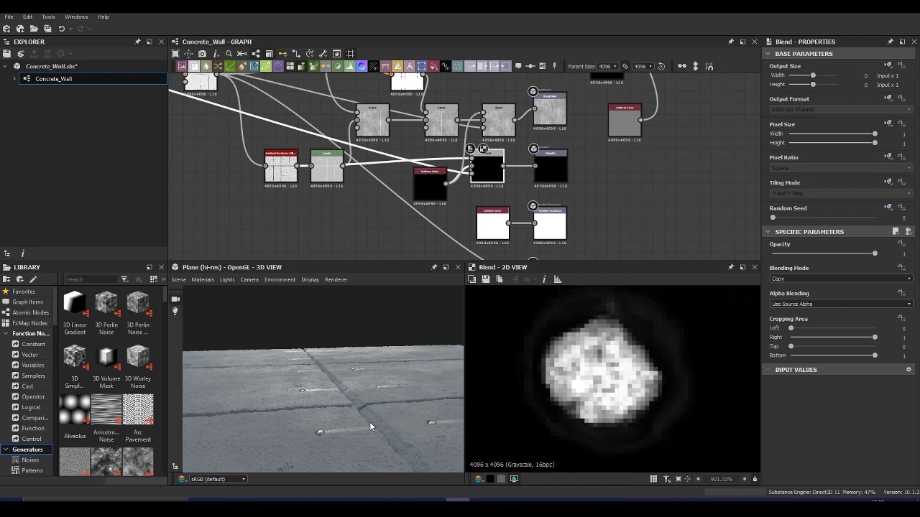
scroll(200, 94, "down", 5)
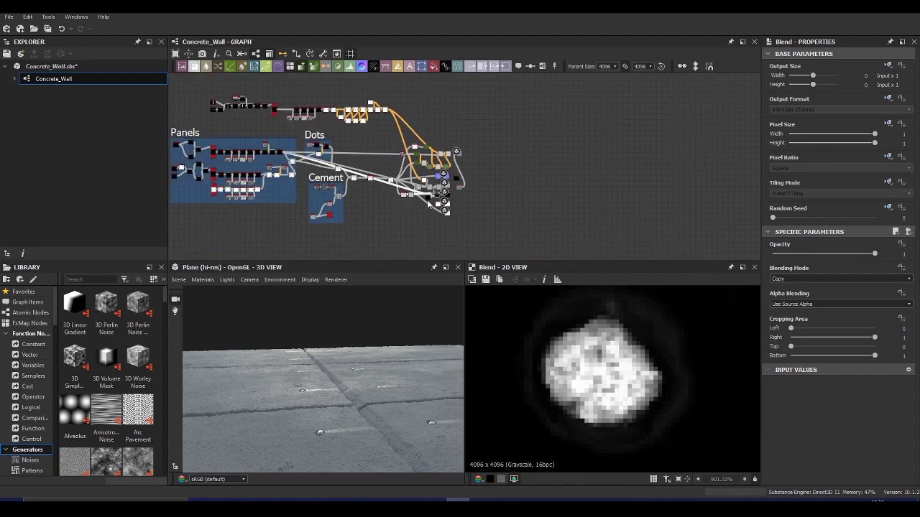
scroll(230, 115, "up", 1)
Step: Preview the Blend at the end of the top node chain
scroll(259, 112, "up", 2)
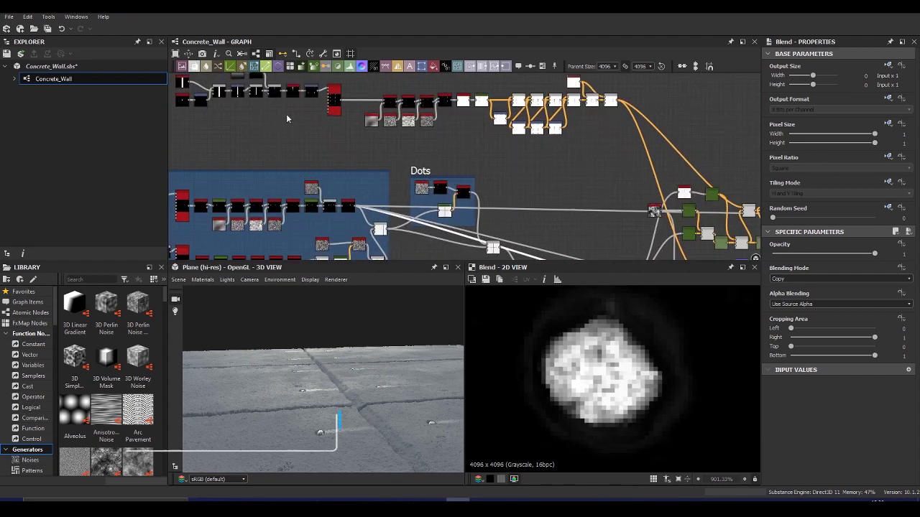
middle_click_drag(286, 113, 261, 165)
double_click(584, 150)
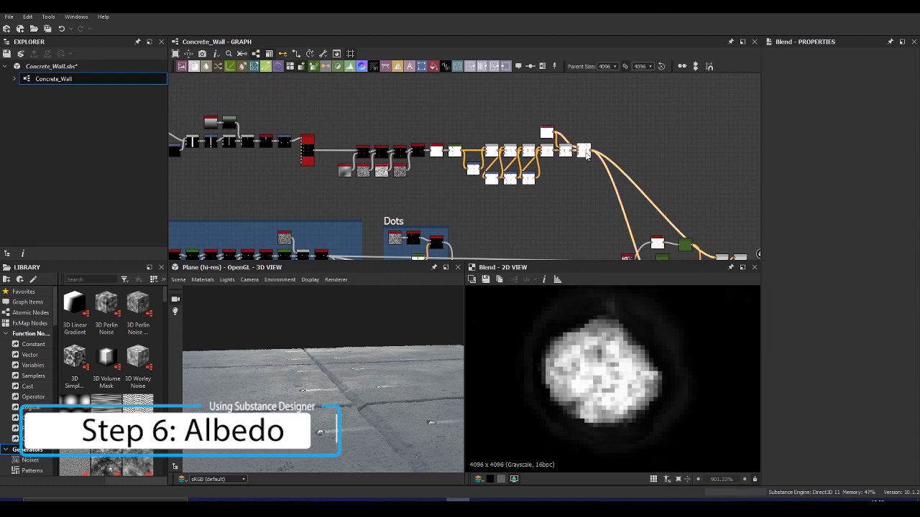
scroll(620, 382, "down", 10)
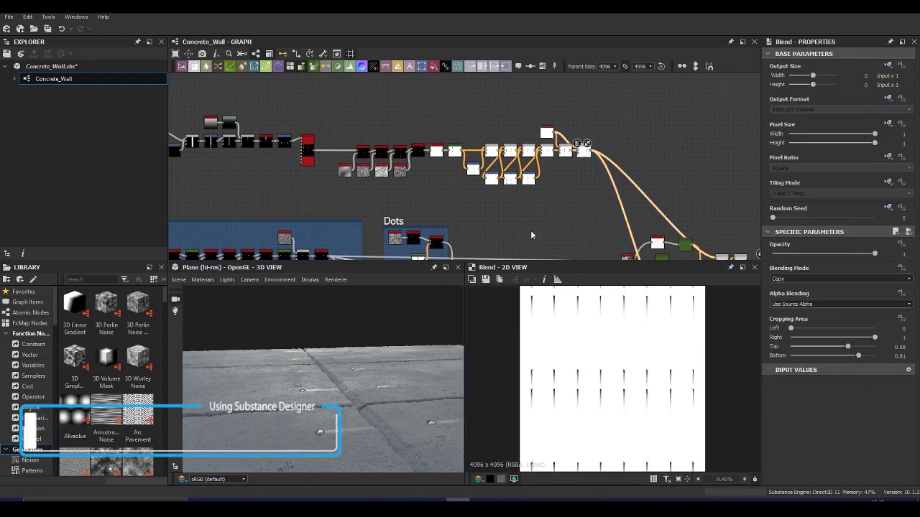
Step: Preview the Gradient Map colouring the concrete and the Blend over it
middle_click_drag(566, 192, 496, 147)
scroll(610, 230, "up", 1)
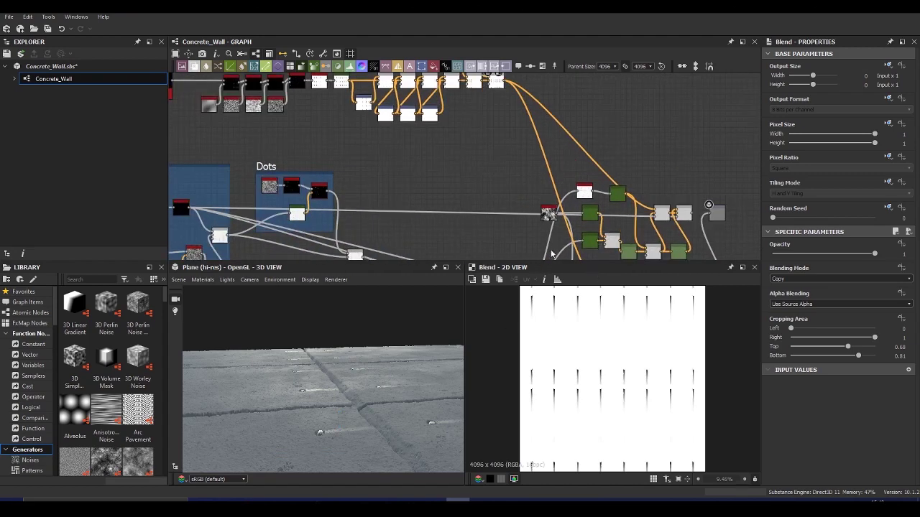
scroll(546, 231, "up", 3)
scroll(503, 179, "down", 4)
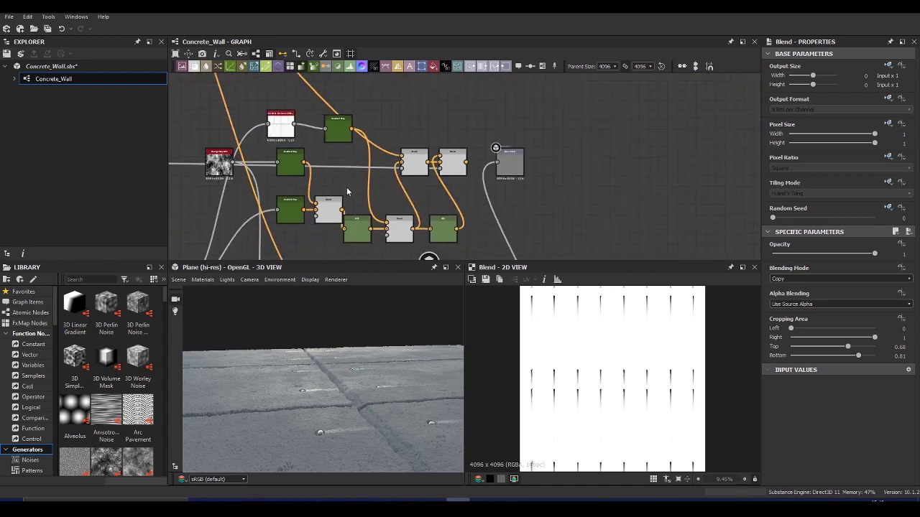
middle_click_drag(302, 158, 426, 133)
middle_click_drag(420, 180, 426, 148)
double_click(419, 148)
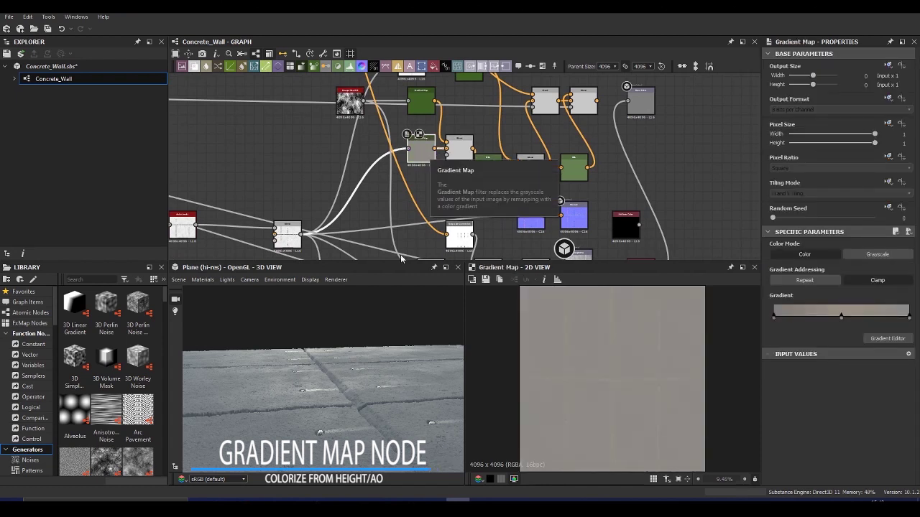
double_click(454, 144)
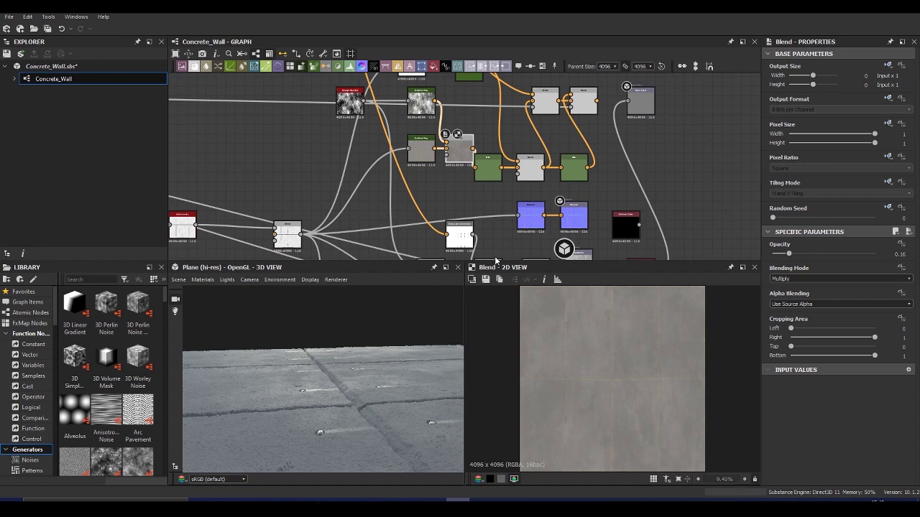
Step: Inspect the HSL adjustment and the base-colour Multiply Blend at 0.66
scroll(480, 159, "up", 3)
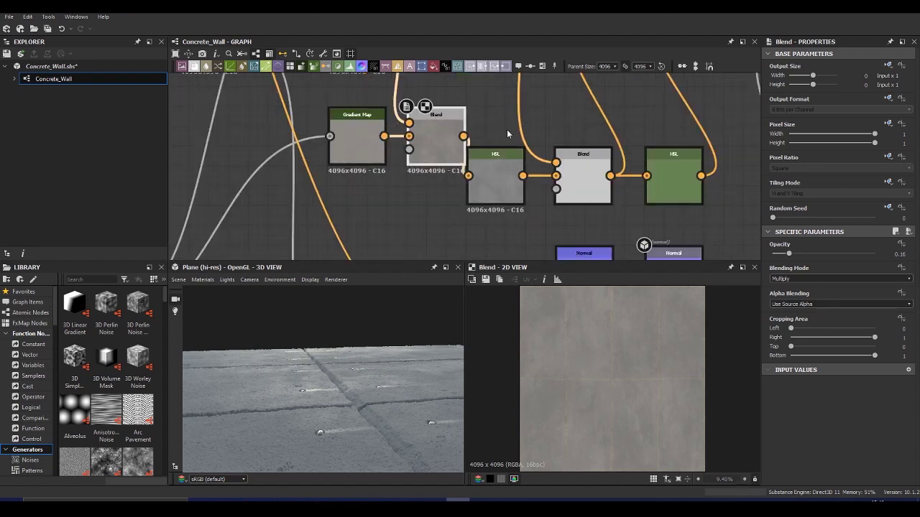
left_click(498, 174)
left_click(595, 188)
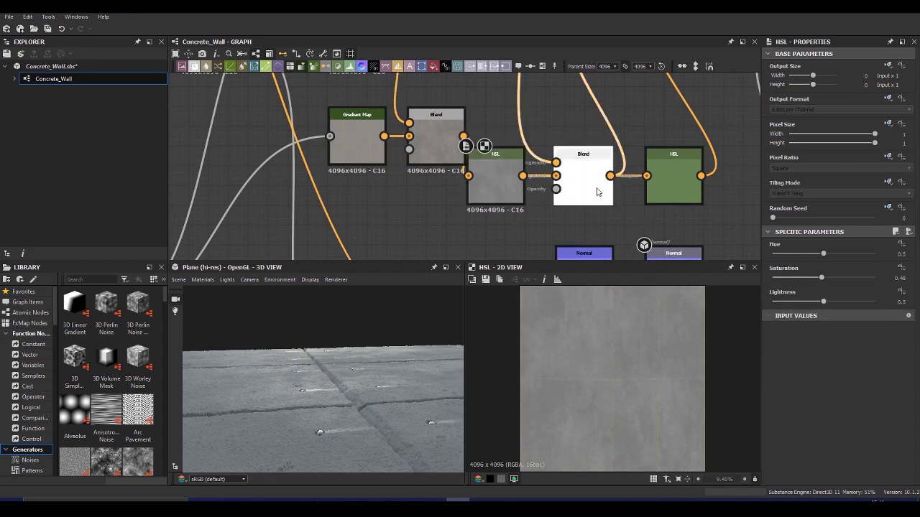
scroll(627, 409, "up", 3)
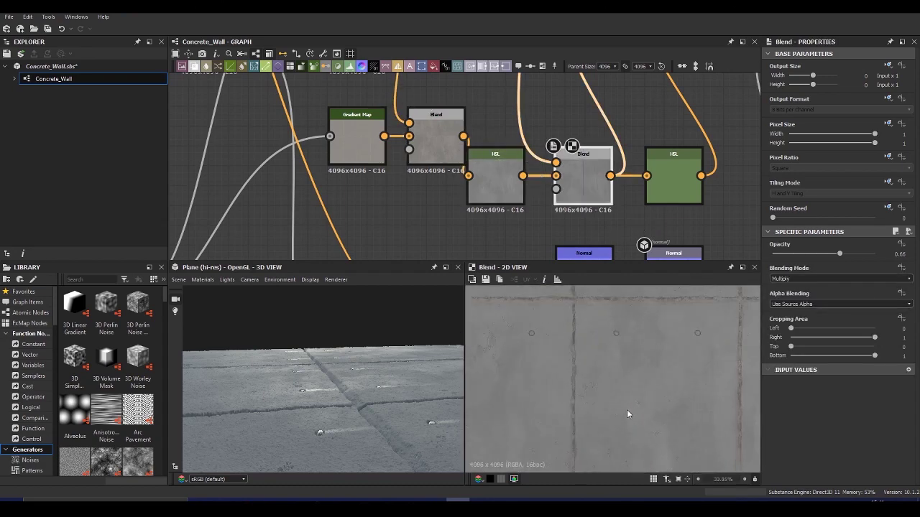
scroll(565, 187, "down", 5)
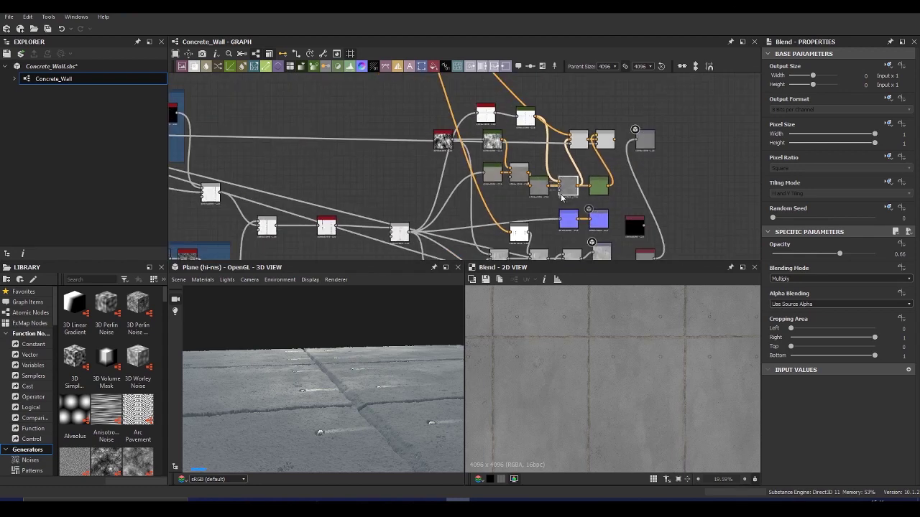
scroll(398, 215, "up", 2)
scroll(530, 198, "down", 3)
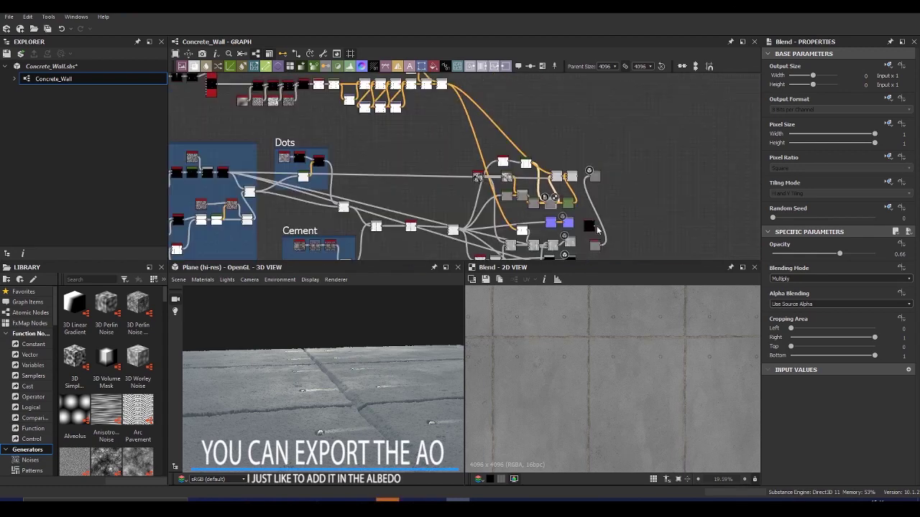
middle_click_drag(296, 160, 412, 182)
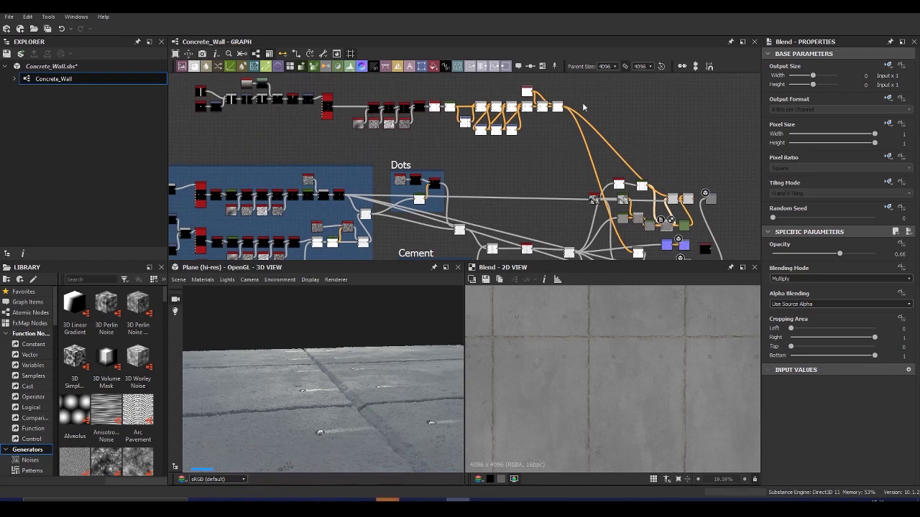
Step: Preview the tick-pattern Blend, bar and dot shapes, their Blends and the Auto Levels bar
double_click(557, 107)
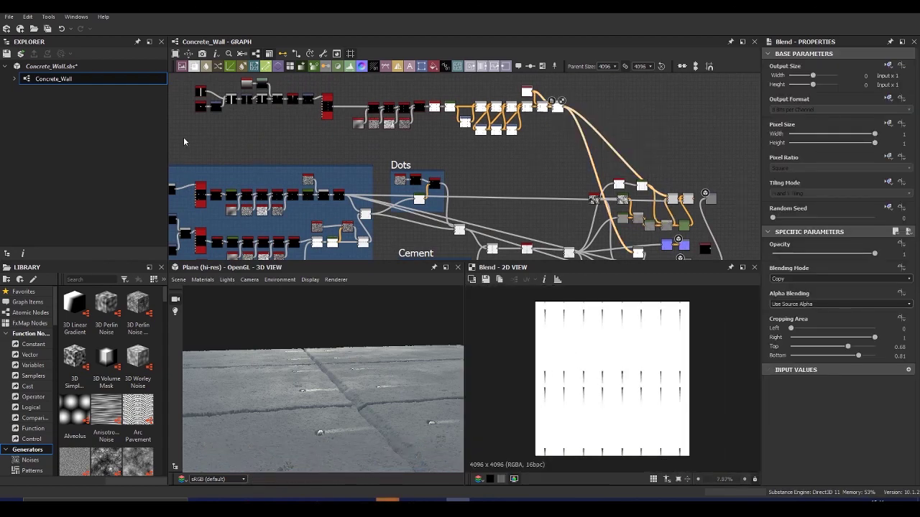
double_click(200, 92)
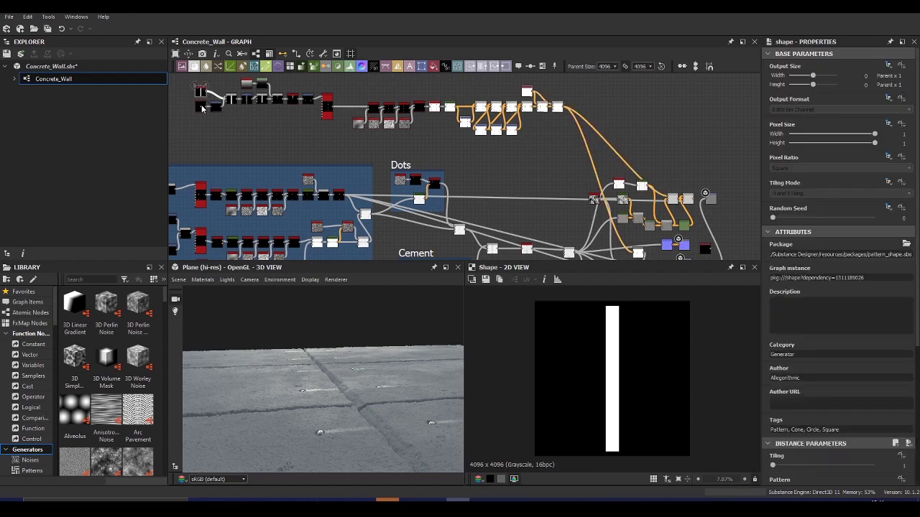
double_click(201, 107)
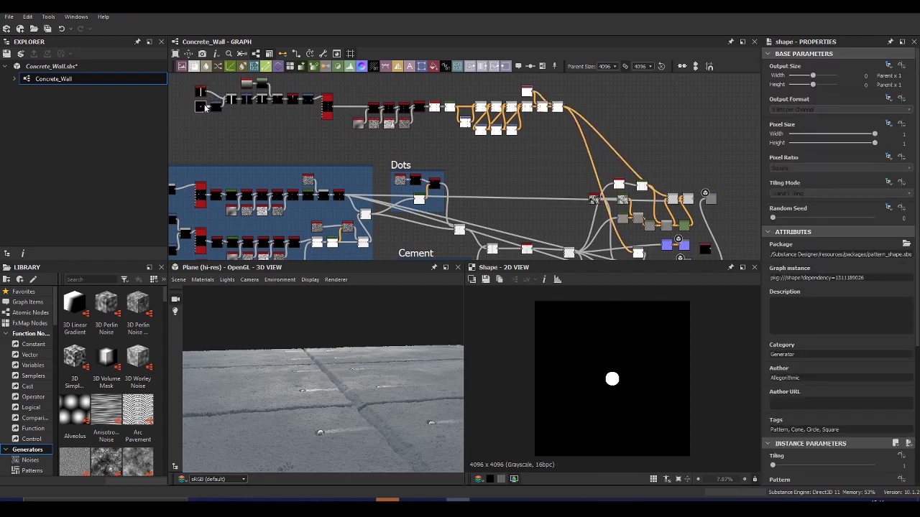
double_click(232, 101)
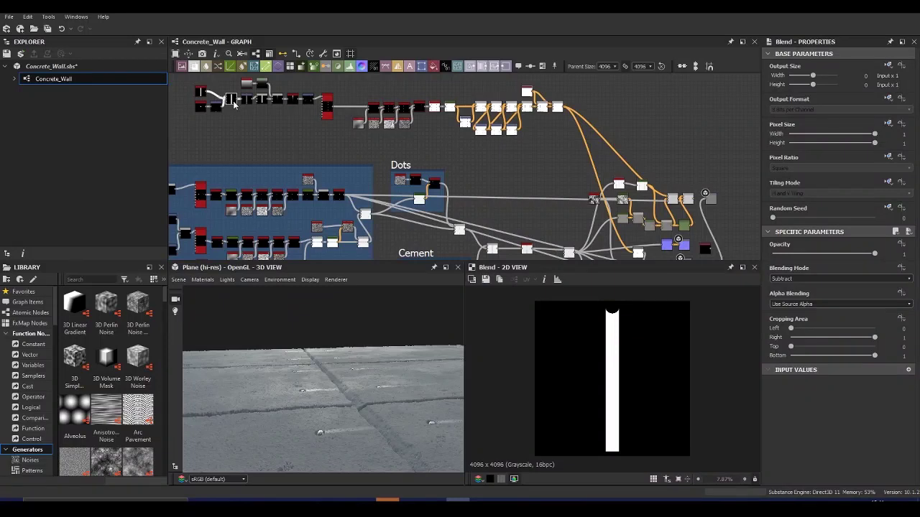
double_click(248, 98)
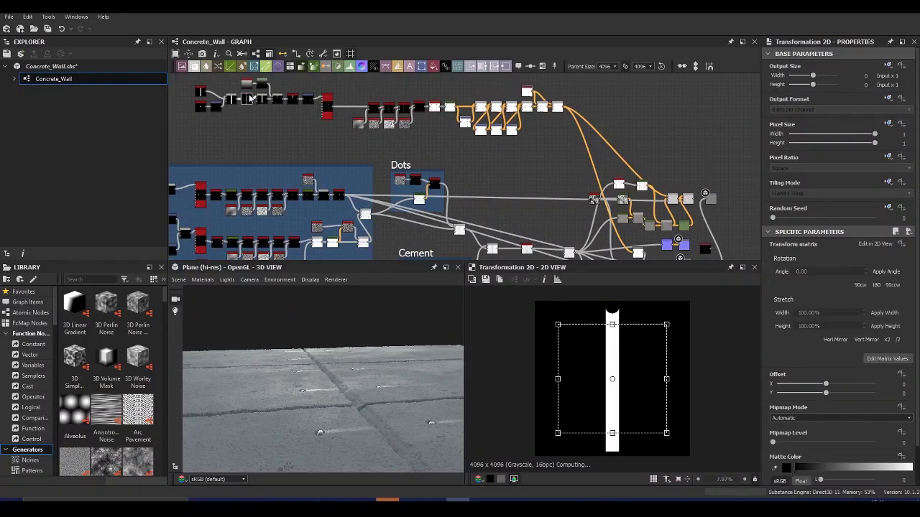
double_click(263, 99)
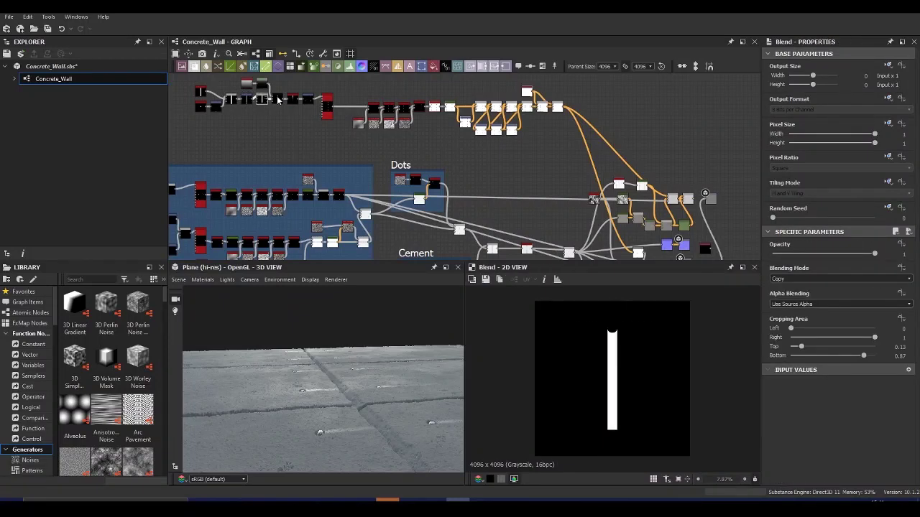
double_click(277, 98)
double_click(293, 100)
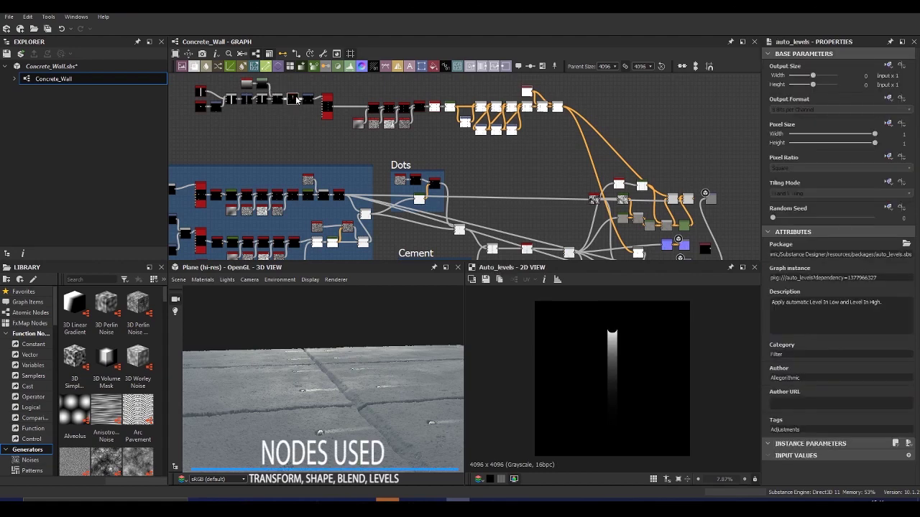
Step: Preview the Transformation 2D, Tile Sampler streaks and the Blend combining them
left_click(308, 101)
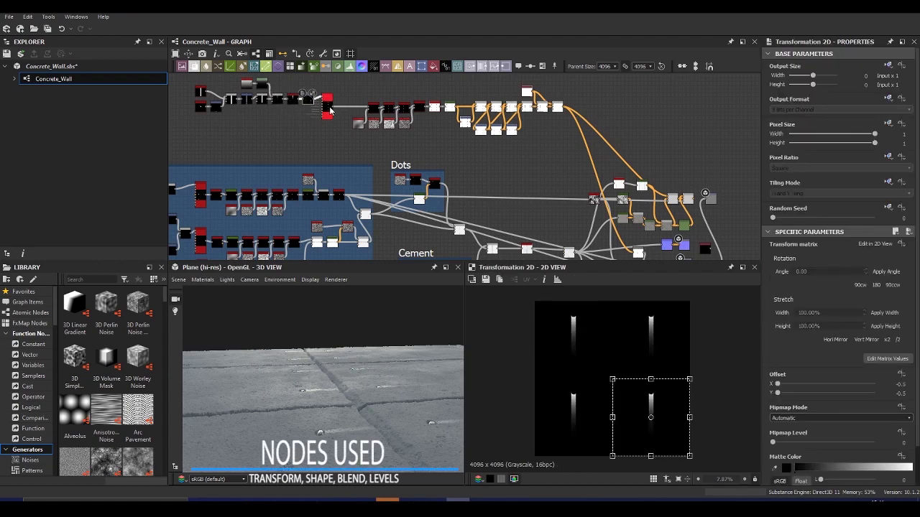
double_click(327, 107)
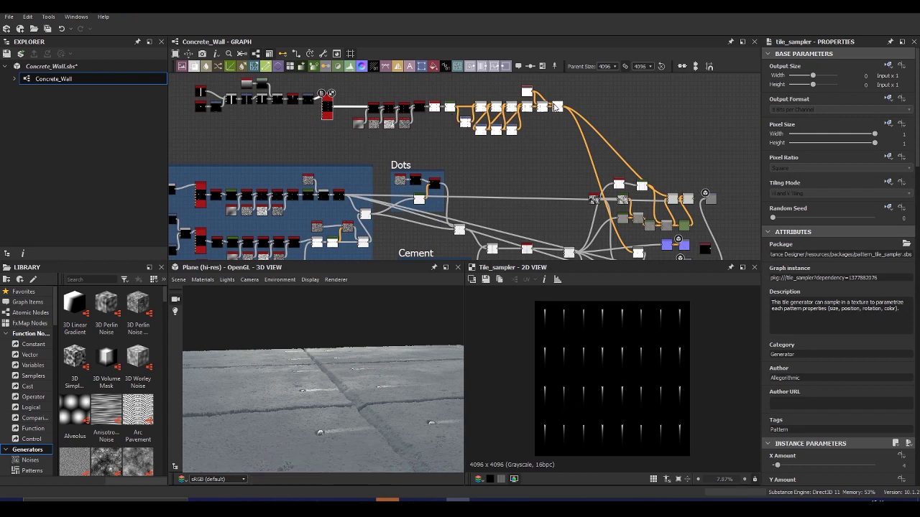
double_click(557, 107)
scroll(620, 390, "up", 5)
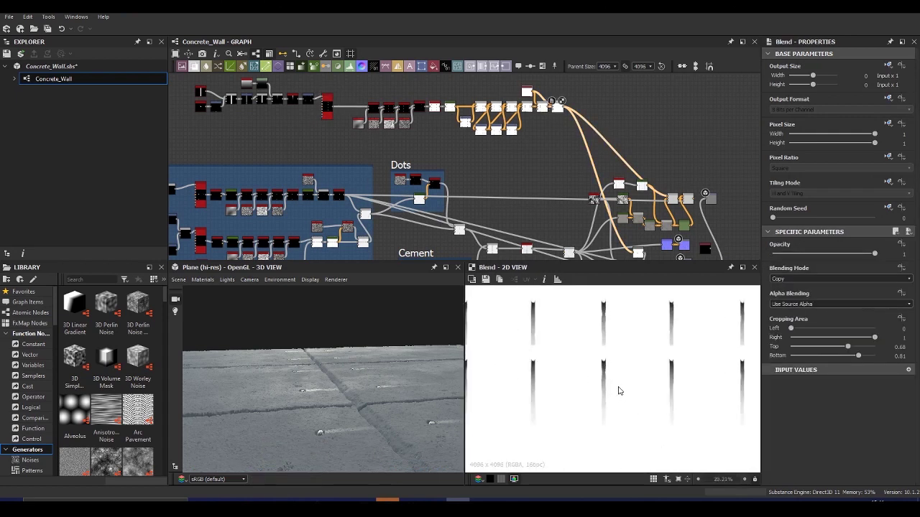
scroll(619, 391, "up", 7)
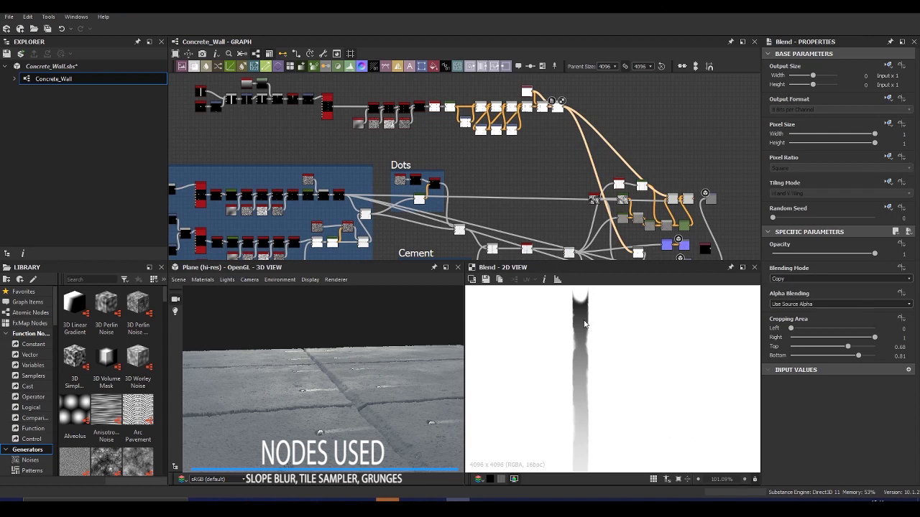
scroll(581, 329, "down", 3)
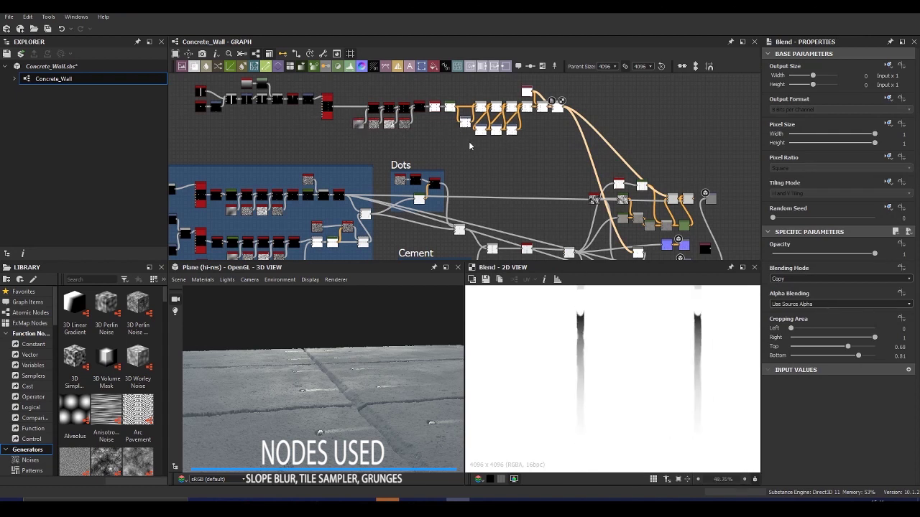
scroll(420, 133, "down", 2)
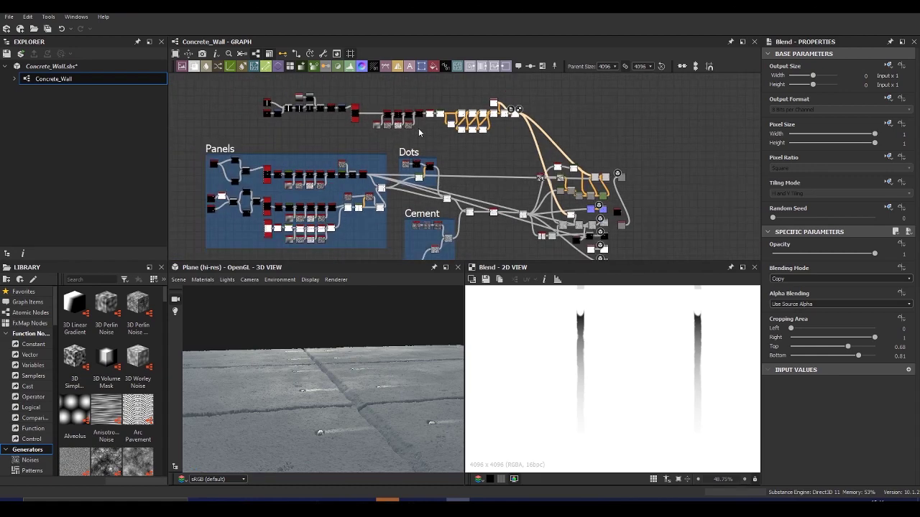
scroll(603, 151, "up", 4)
Step: Preview the streaks Blend over the concrete and its Multiply at 0.3 opacity
double_click(605, 147)
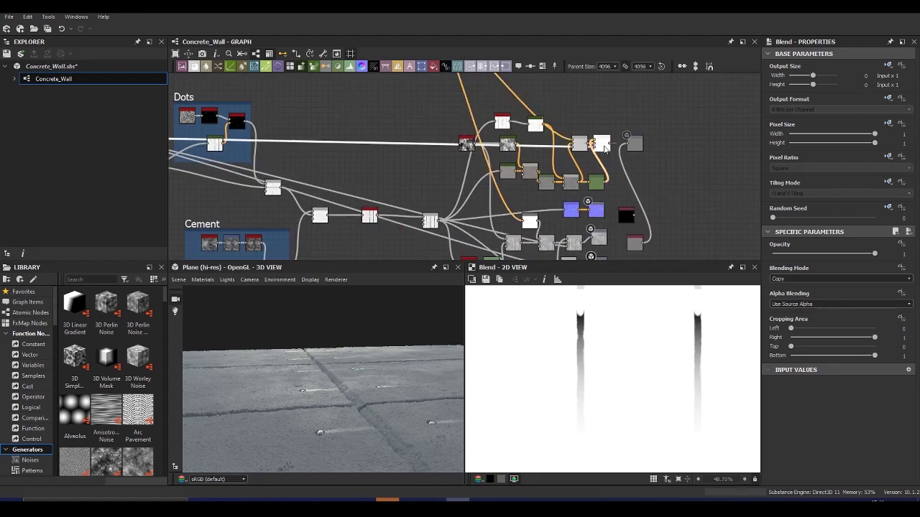
scroll(581, 336, "up", 3)
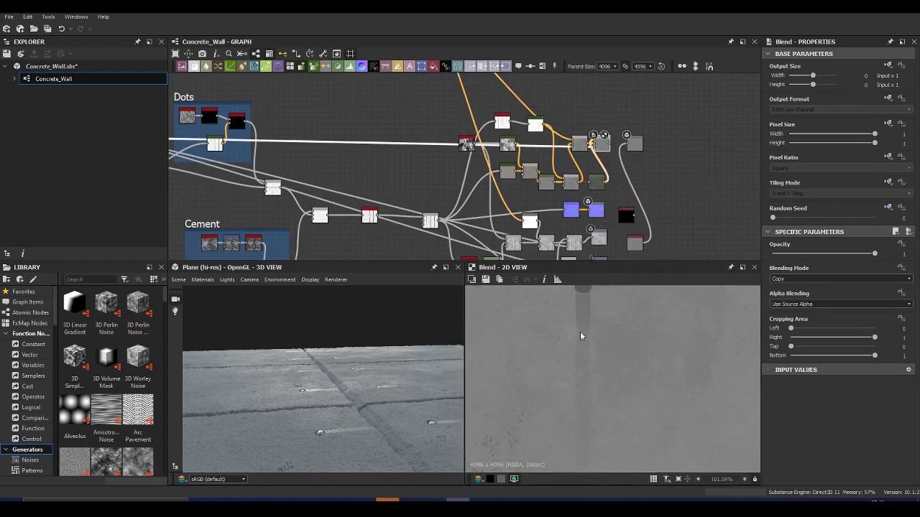
double_click(546, 243)
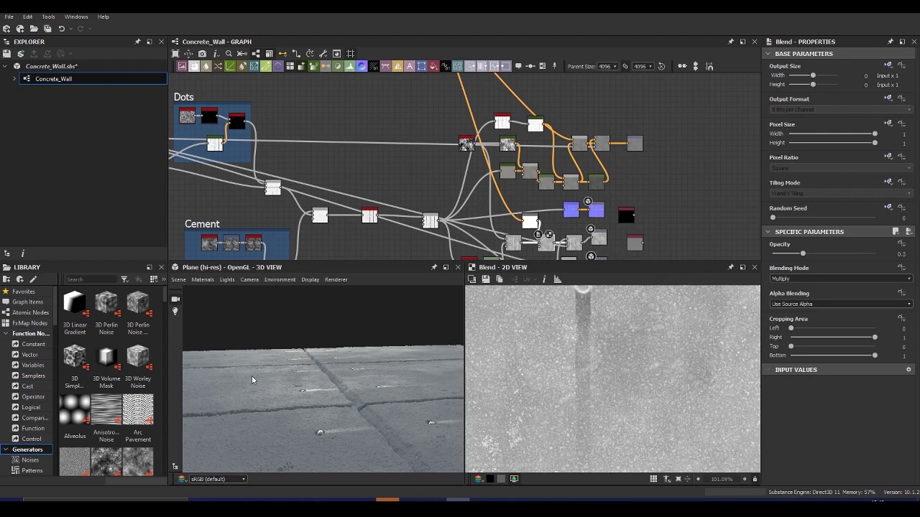
left_click_drag(254, 378, 316, 367)
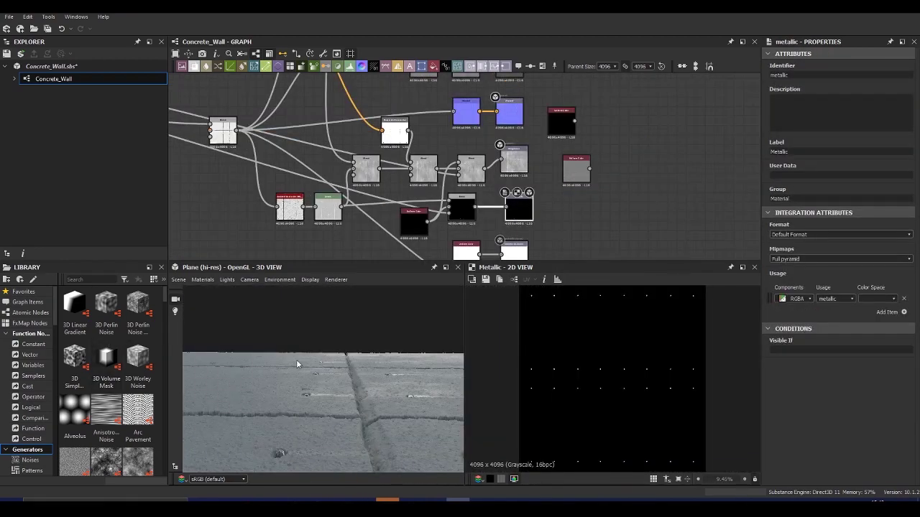
Step: Configure the Concrete_Wall bitmap export to write all six material maps as PNG files
mouse_move(297, 359)
left_mouse_down()
mouse_move(314, 392)
mouse_move(374, 339)
mouse_move(309, 317)
mouse_move(281, 447)
mouse_move(346, 371)
mouse_move(276, 387)
mouse_move(290, 389)
mouse_move(194, 299)
left_mouse_up()
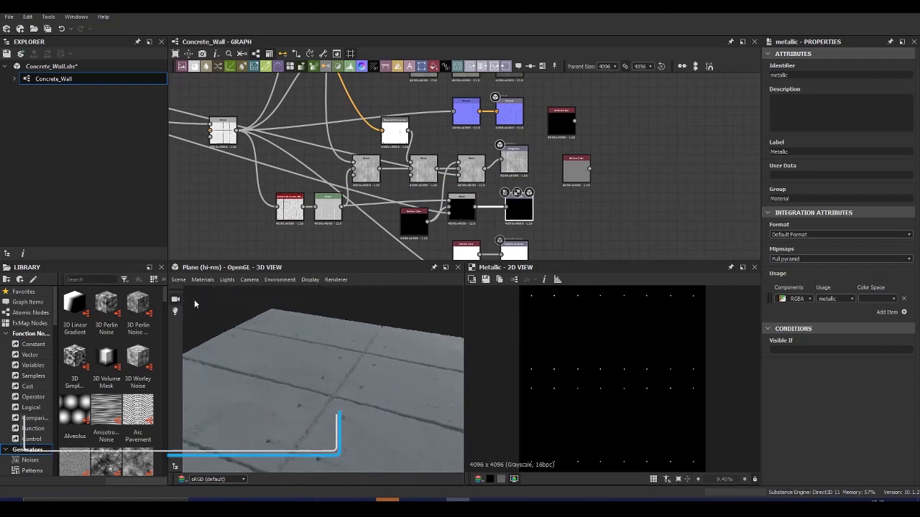
left_click_drag(388, 374, 317, 419)
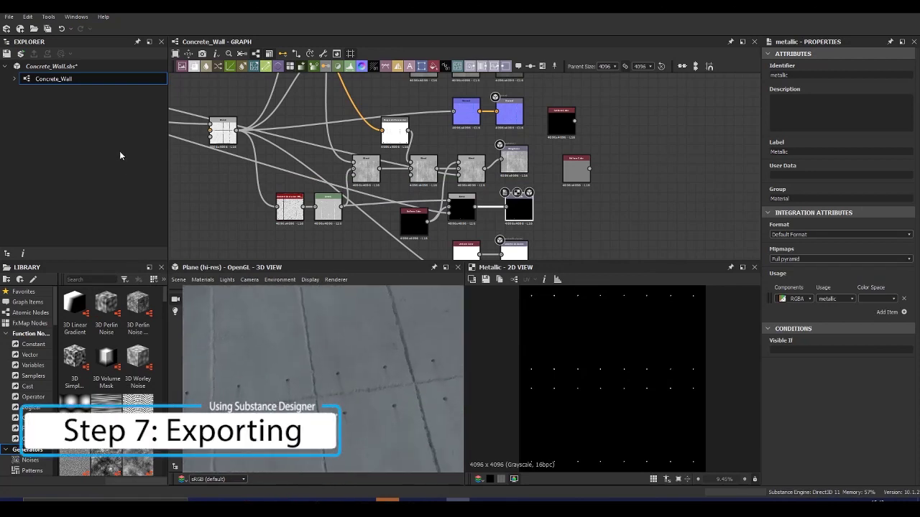
right_click(75, 78)
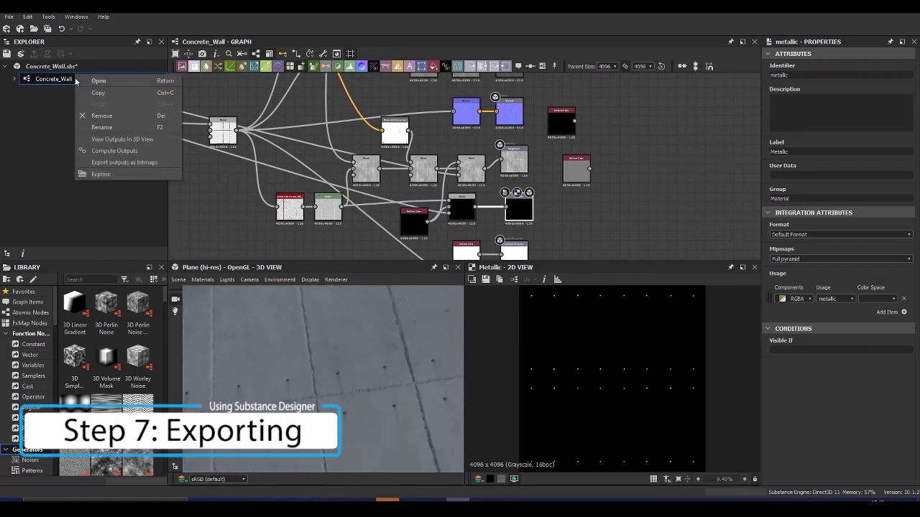
left_click(108, 162)
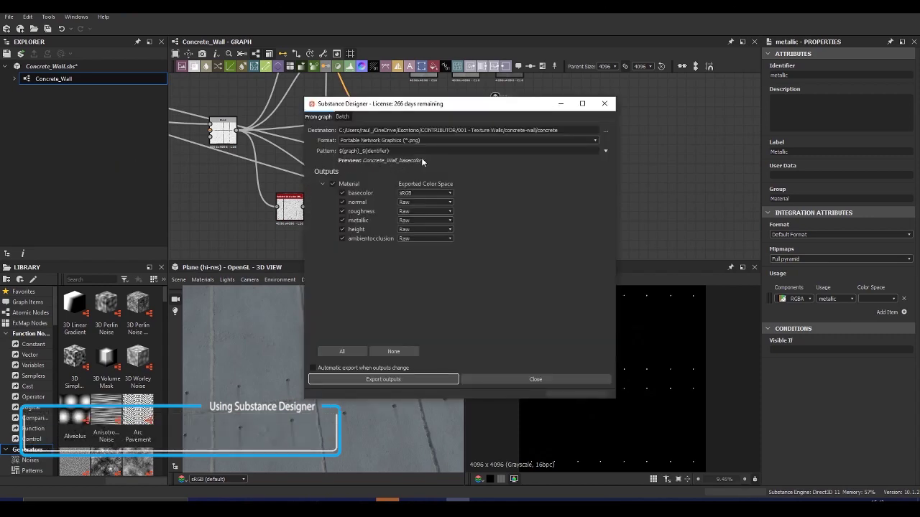
left_click(509, 140)
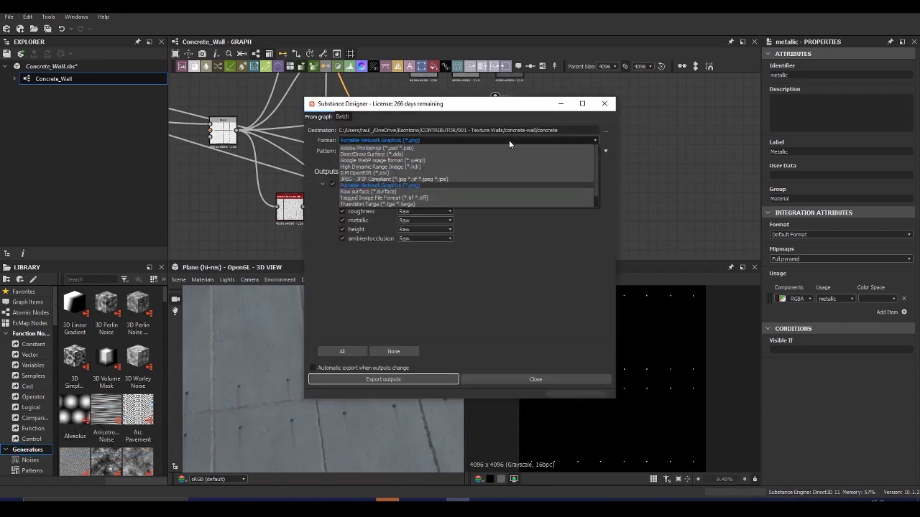
left_click(408, 185)
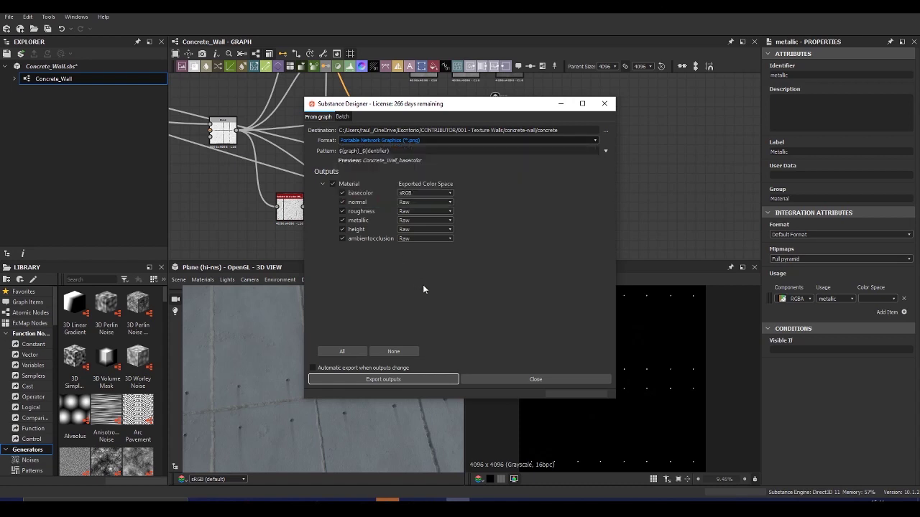
left_click(490, 372)
Step: Publish the Concrete_Wall.sbs package to a Concrete_Wall.sbsar archive
right_click(68, 65)
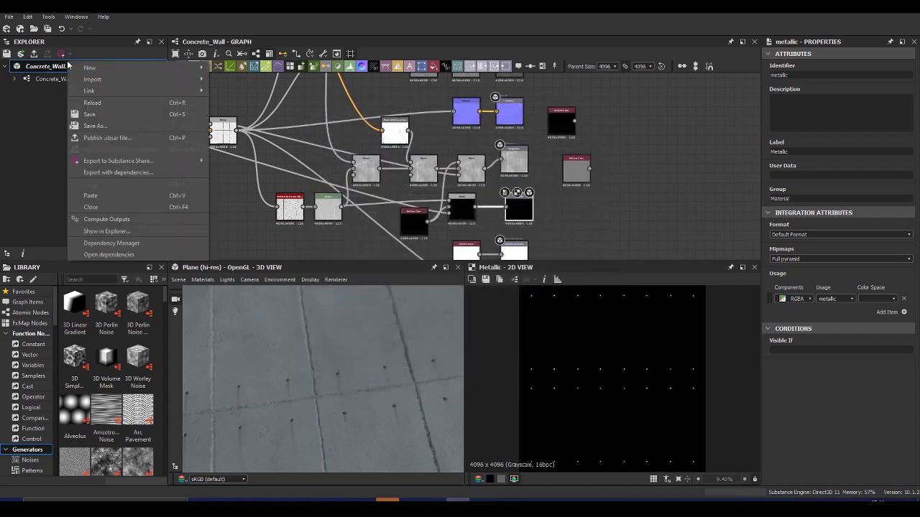
left_click(105, 138)
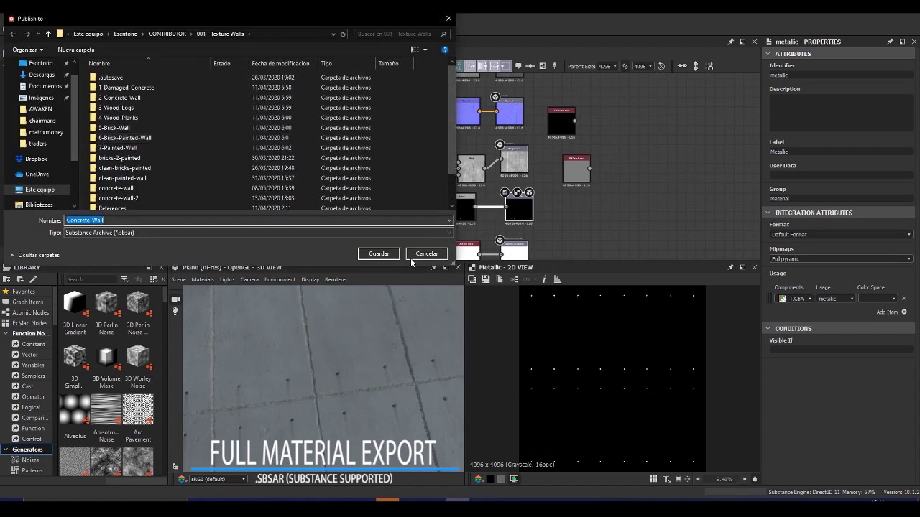
left_click(414, 257)
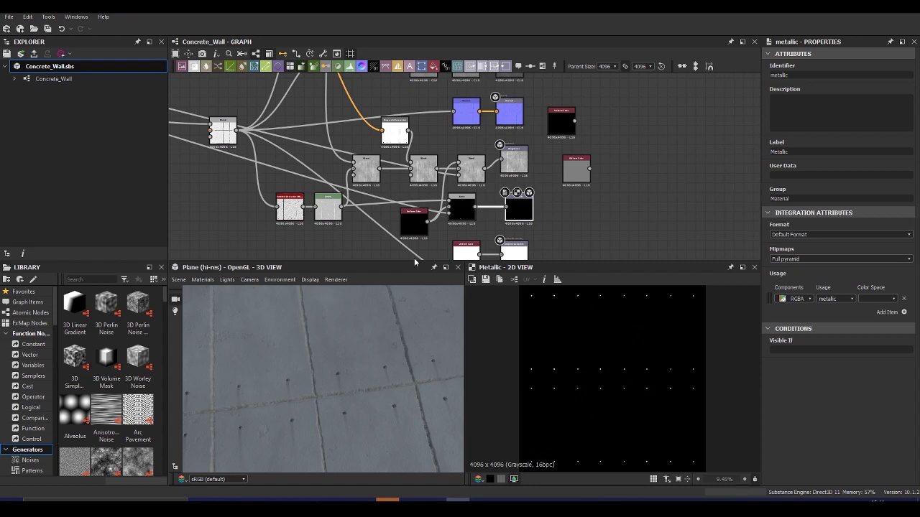
Step: Expose the tile_sampler node's X Amount (value 4) as a material parameter
scroll(509, 171, "down", 5)
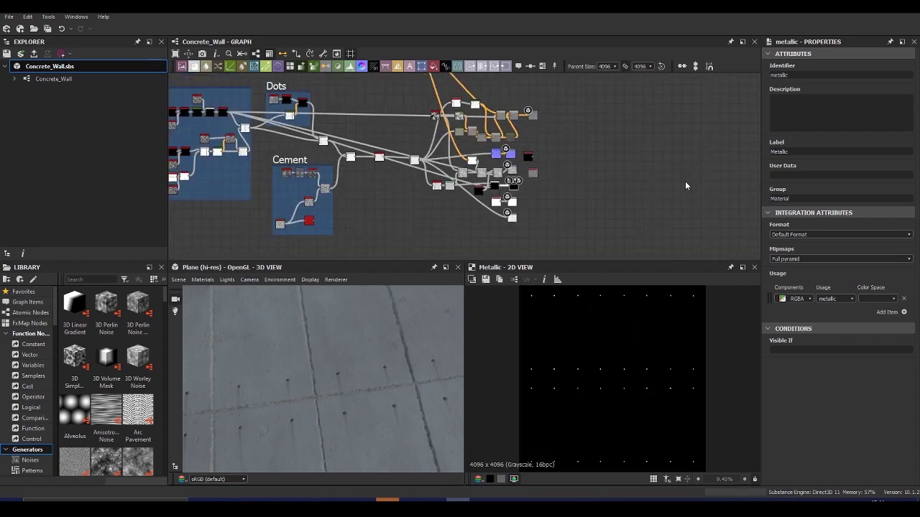
scroll(684, 185, "down", 3)
scroll(532, 159, "up", 5)
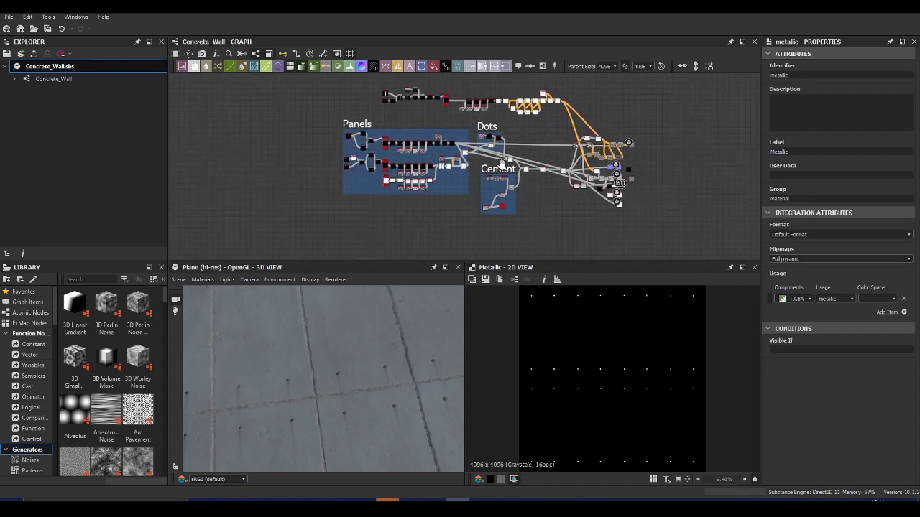
scroll(457, 211, "up", 2)
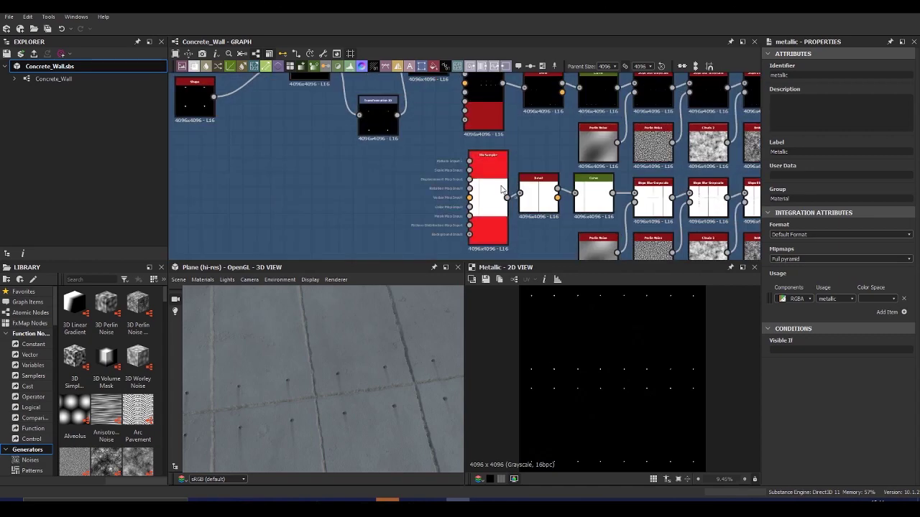
scroll(820, 365, "down", 3)
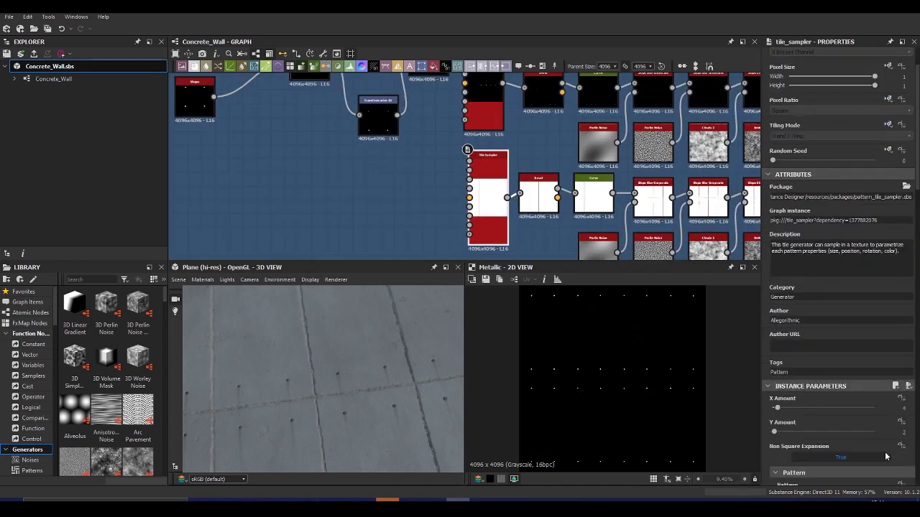
left_click(902, 342)
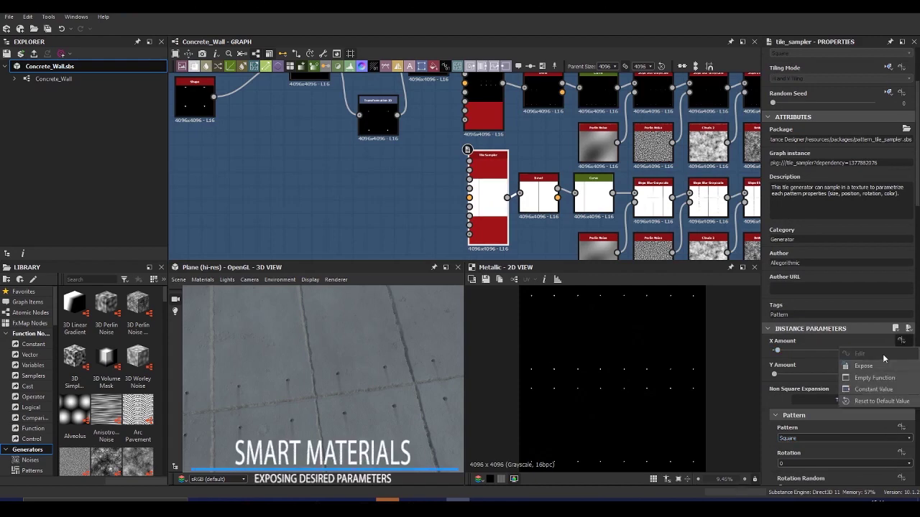
left_click(863, 366)
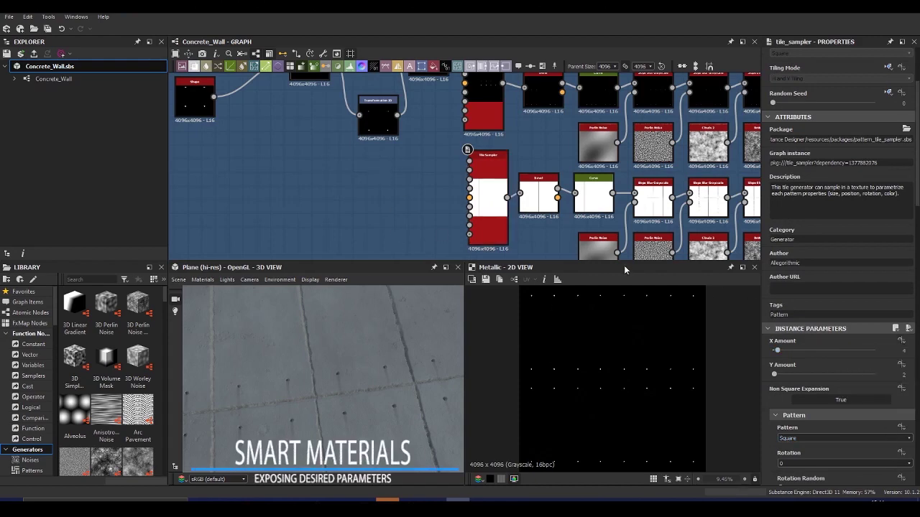
scroll(431, 223, "down", 3)
scroll(415, 218, "down", 3)
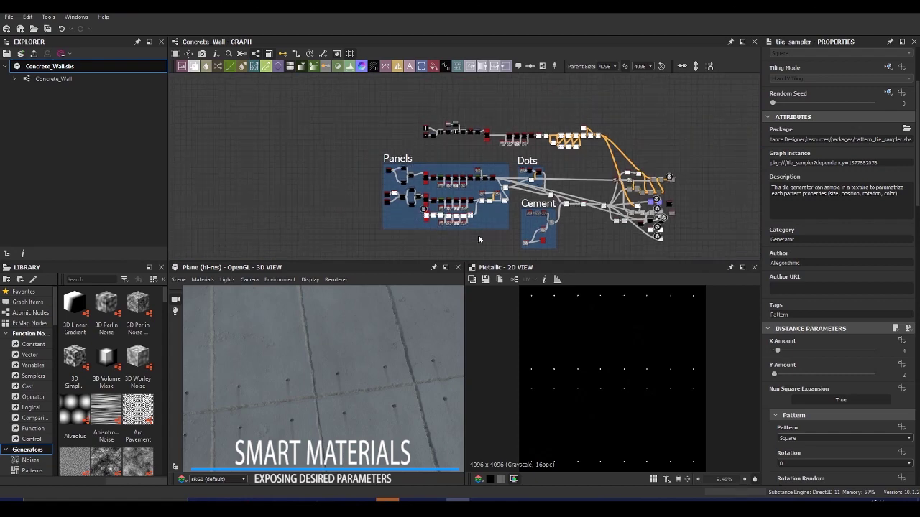
scroll(636, 245, "up", 2)
scroll(569, 242, "down", 1)
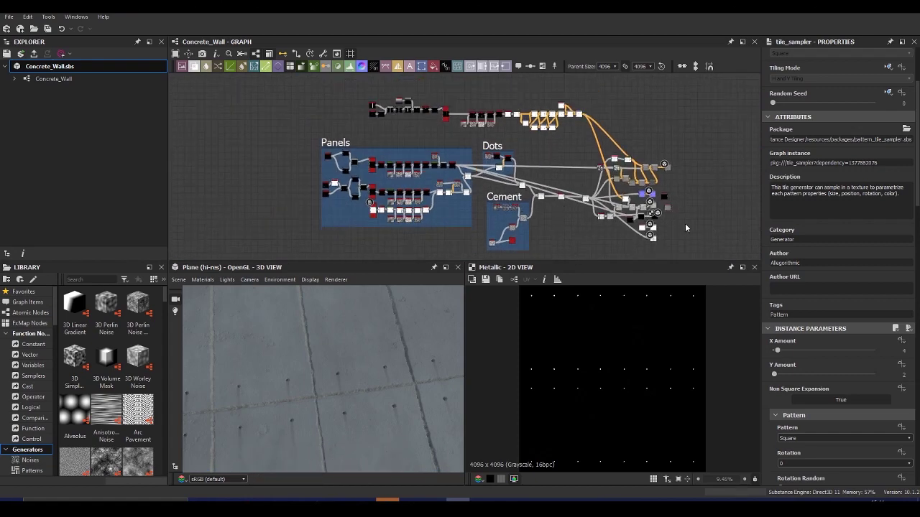
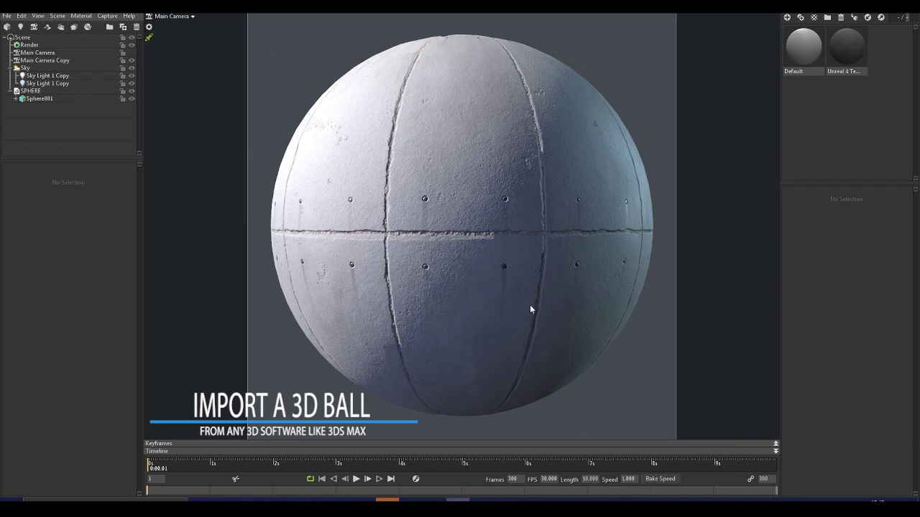
Step: Set the concrete sphere's Unreal 4 material displacement scale to 0.01 and check its normal map options
left_click(525, 259)
left_click(848, 47)
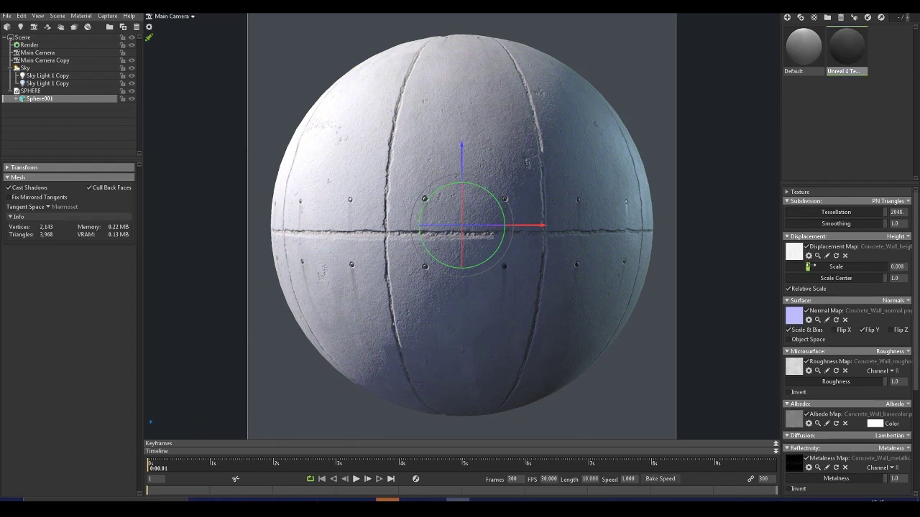
left_click_drag(809, 267, 808, 288)
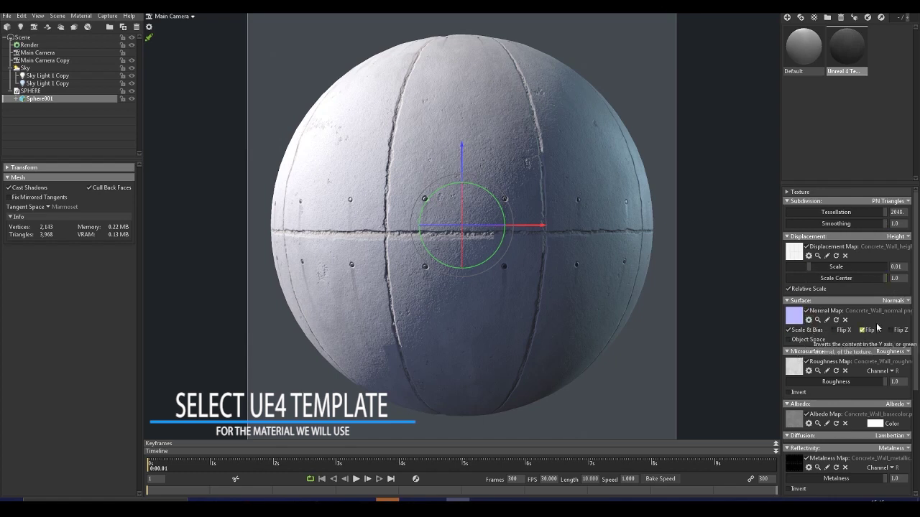
left_click(809, 320)
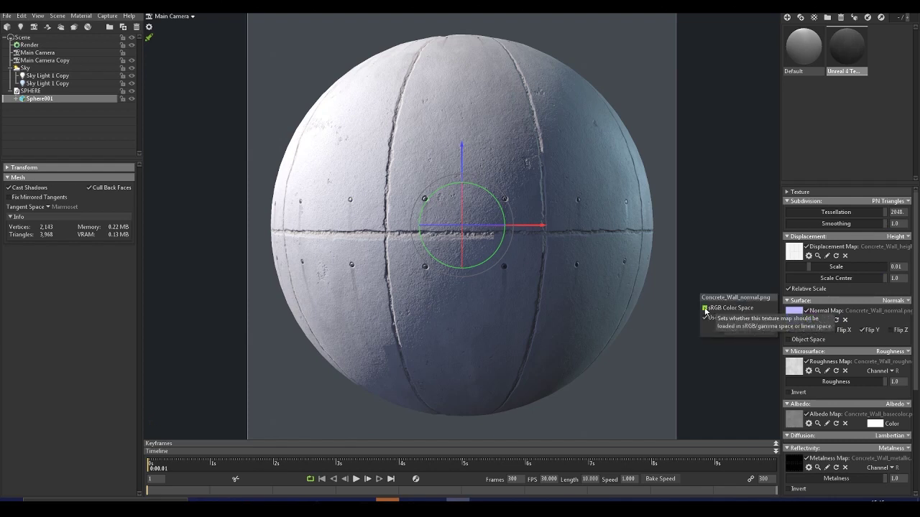
left_click(766, 329)
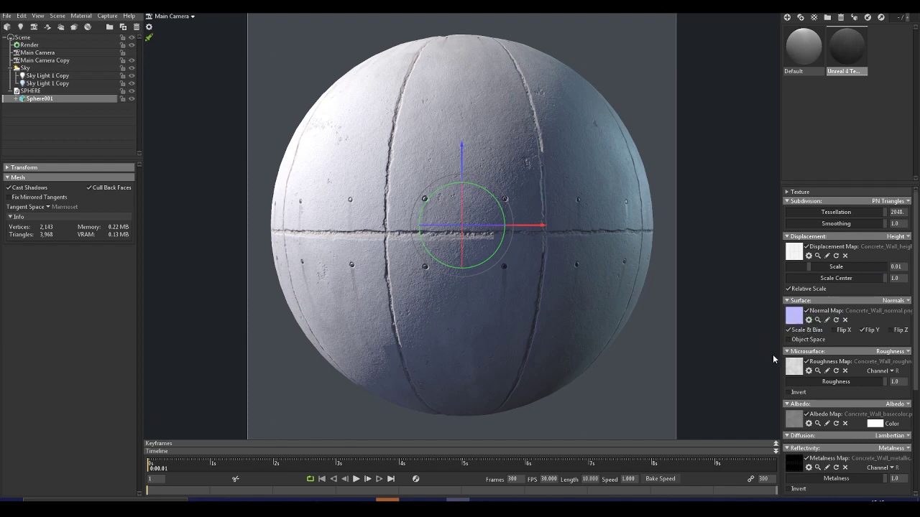
Step: Try the roughness map's B and A channels, return to R, then open the albedo map options
left_click(892, 372)
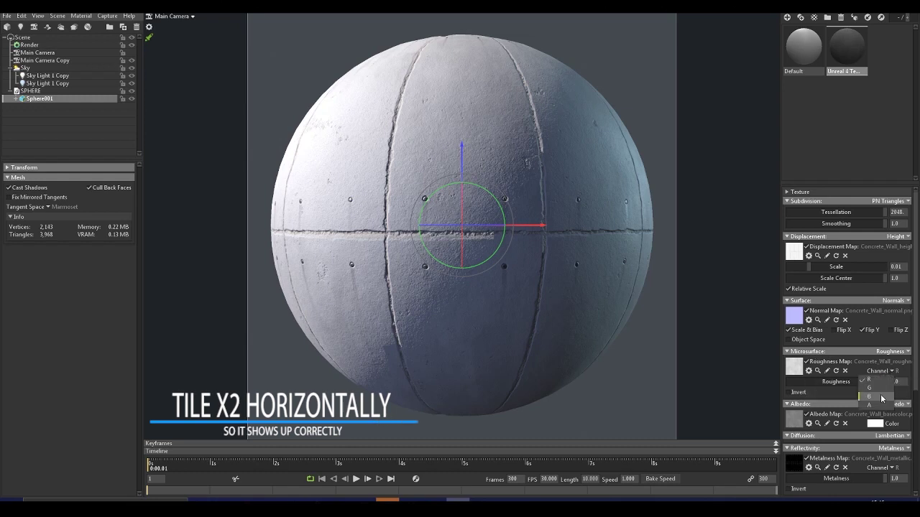
left_click(878, 401)
left_click(893, 370)
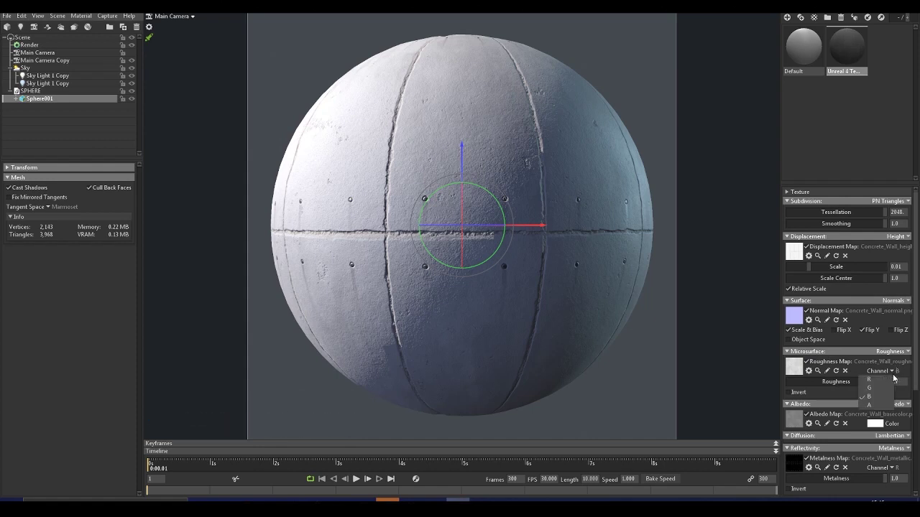
left_click(870, 407)
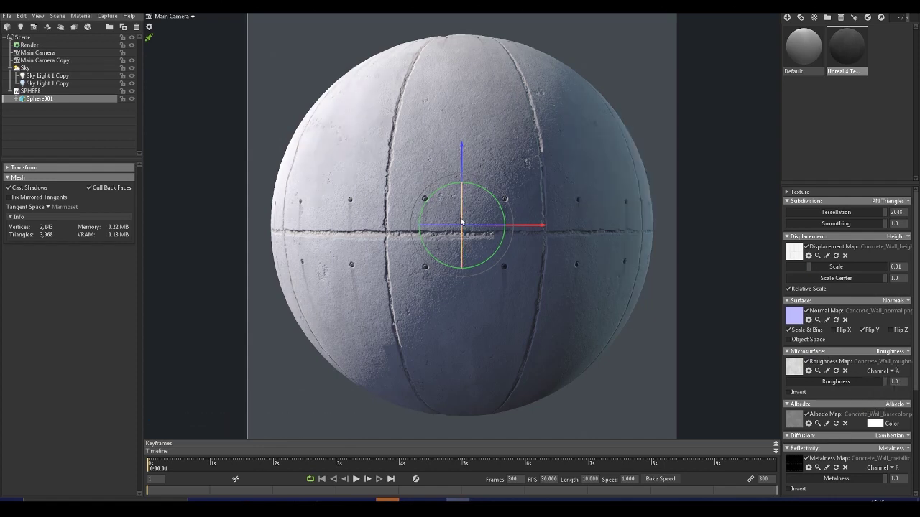
left_click(892, 371)
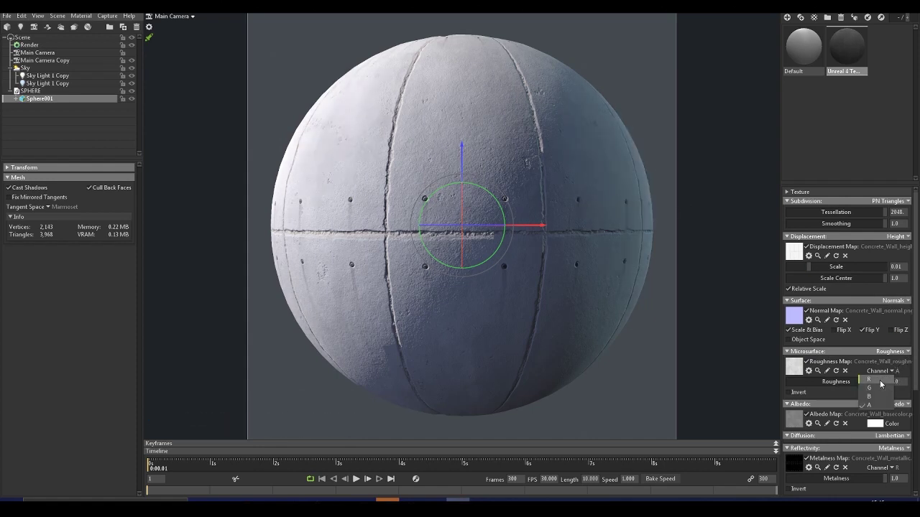
left_click(880, 381)
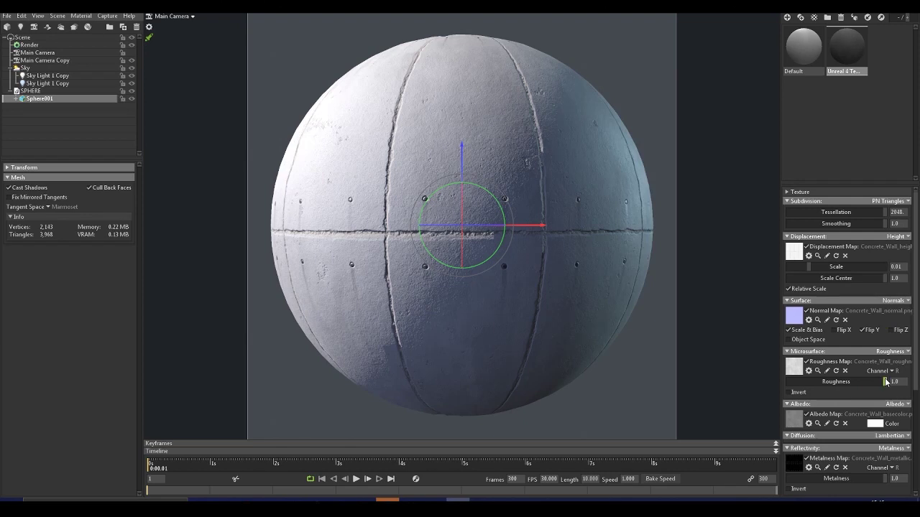
left_click(809, 423)
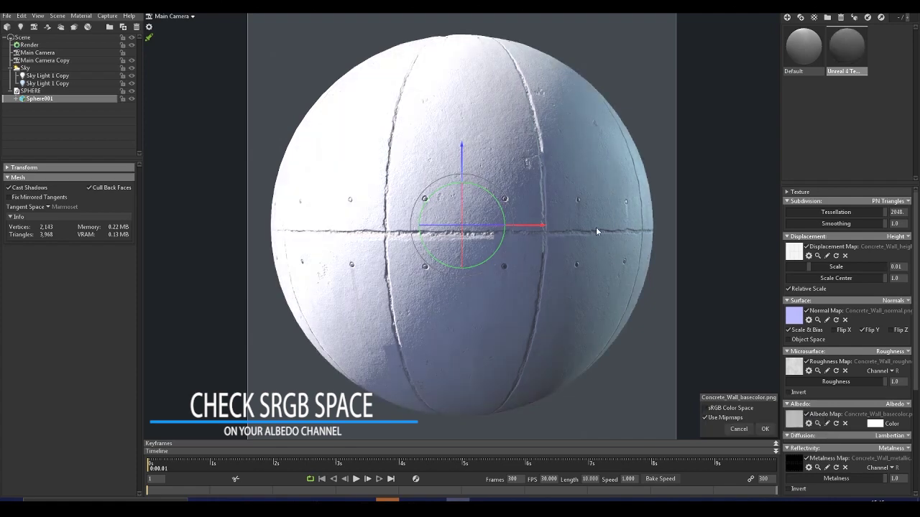
Step: Load the albedo in sRGB, raise occlusion strength from 0.762 to 0.92, and collapse the Occlusion section
left_click(714, 411)
scroll(848, 374, "down", 5)
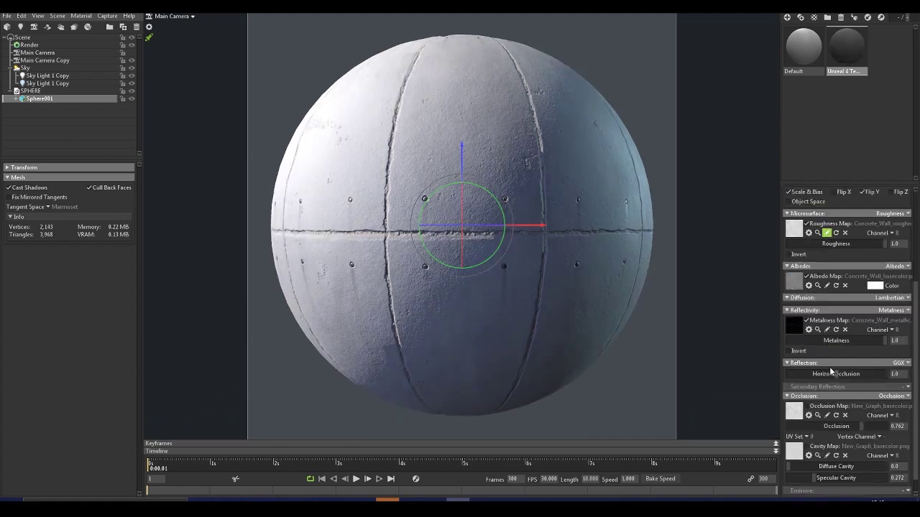
mouse_move(862, 411)
left_mouse_down()
mouse_move(808, 410)
mouse_move(877, 413)
left_mouse_up()
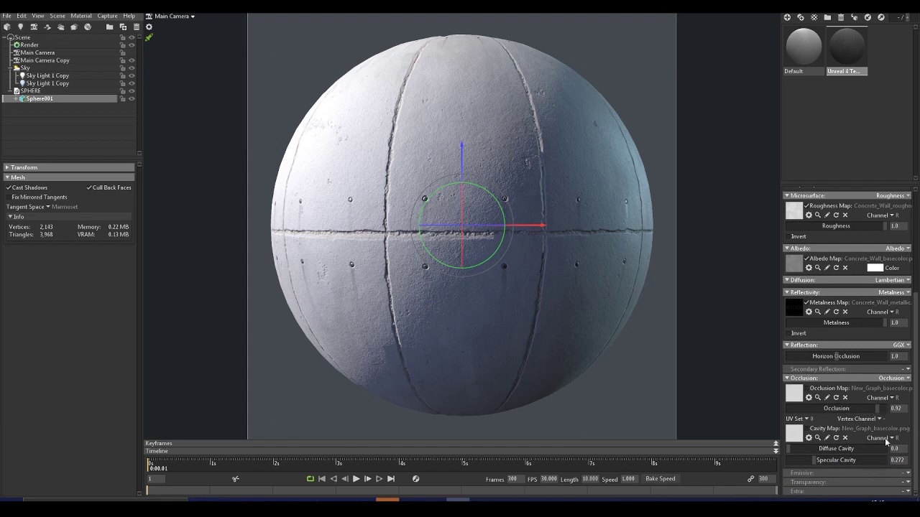
left_click(796, 380)
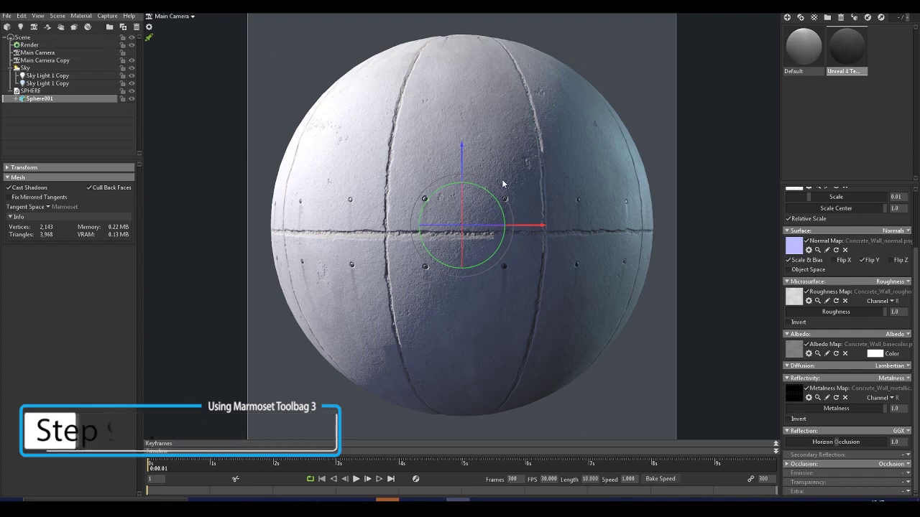
Step: Review Main Camera's Lens focus settings, then show the Render settings with 2:1 resolution and 4x Temporal AA
left_click(23, 52)
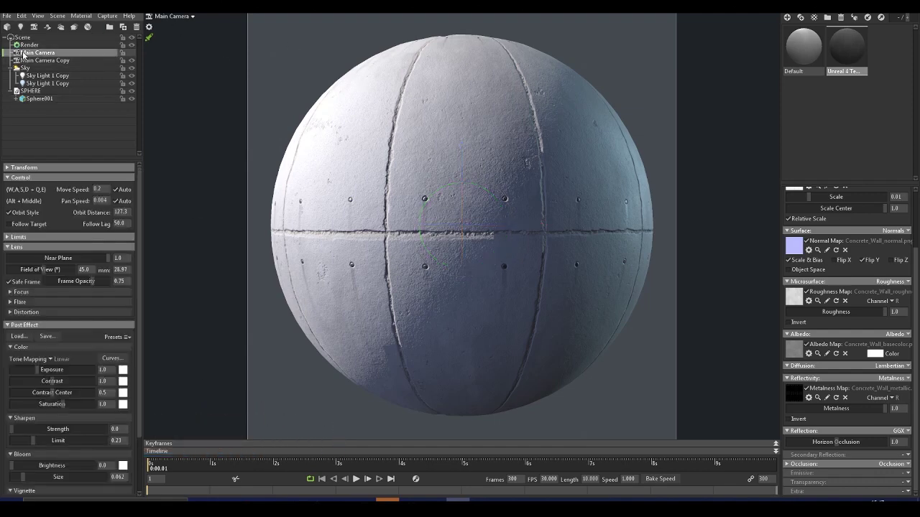
left_click(14, 291)
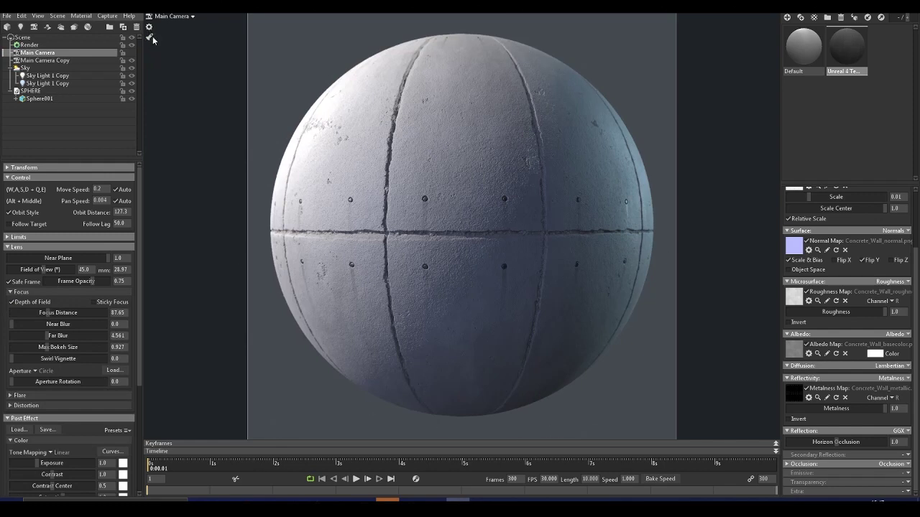
left_click(26, 45)
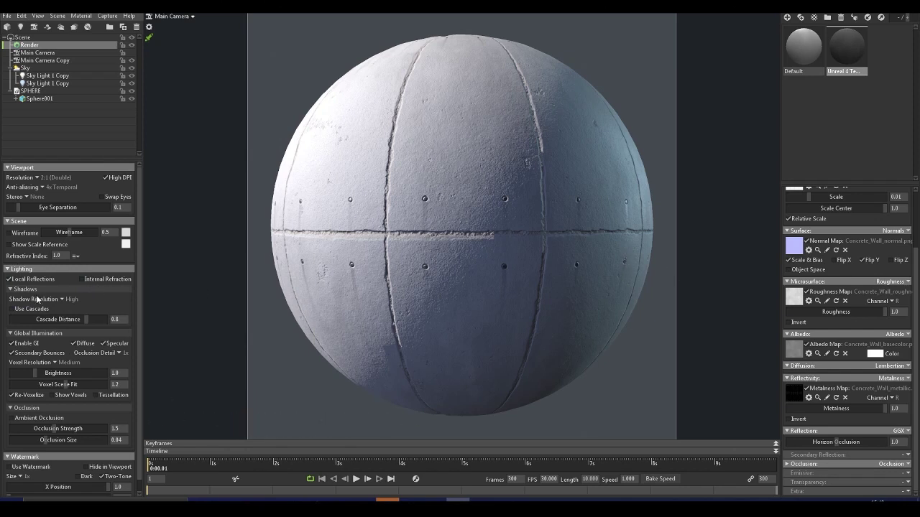
Step: Turn on global illumination with High voxel resolution and brightness 2.469, then toggle ambient occlusion
left_click(12, 344)
left_click(55, 363)
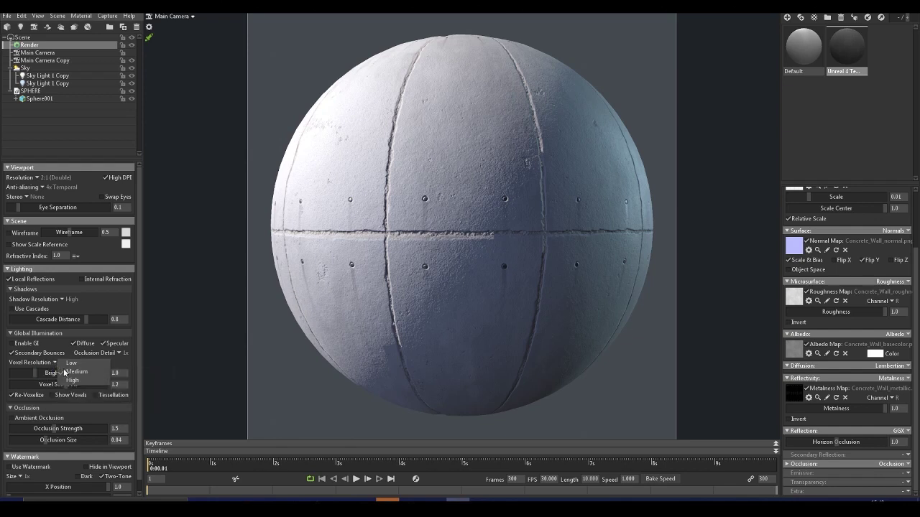
left_click(68, 381)
left_click_drag(69, 374, 56, 373)
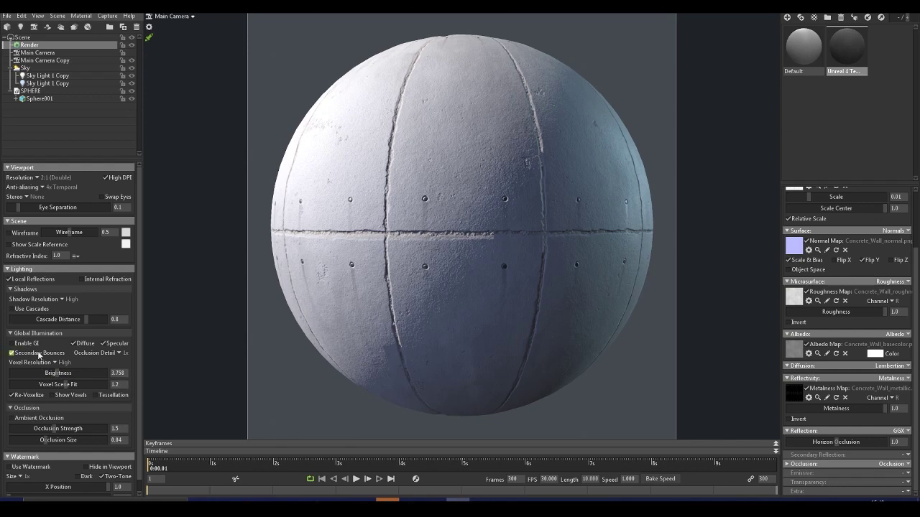
left_click_drag(54, 374, 47, 373)
scroll(43, 430, "down", 1)
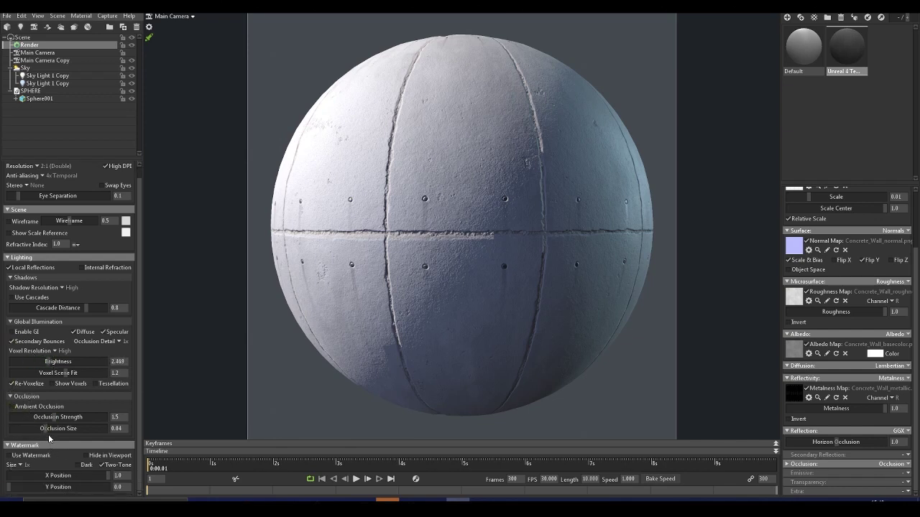
left_click(13, 409)
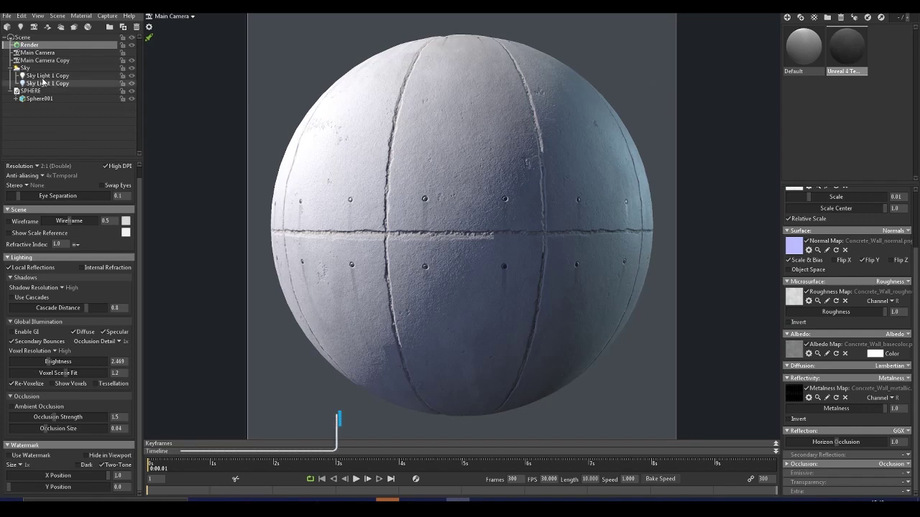
Step: Open the sky presets and add, then delete, a child light
left_click(72, 68)
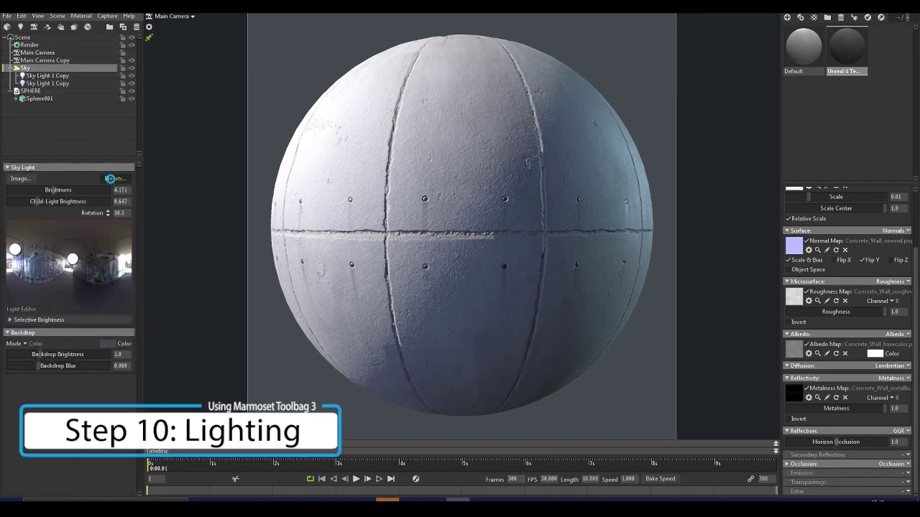
left_click(107, 179)
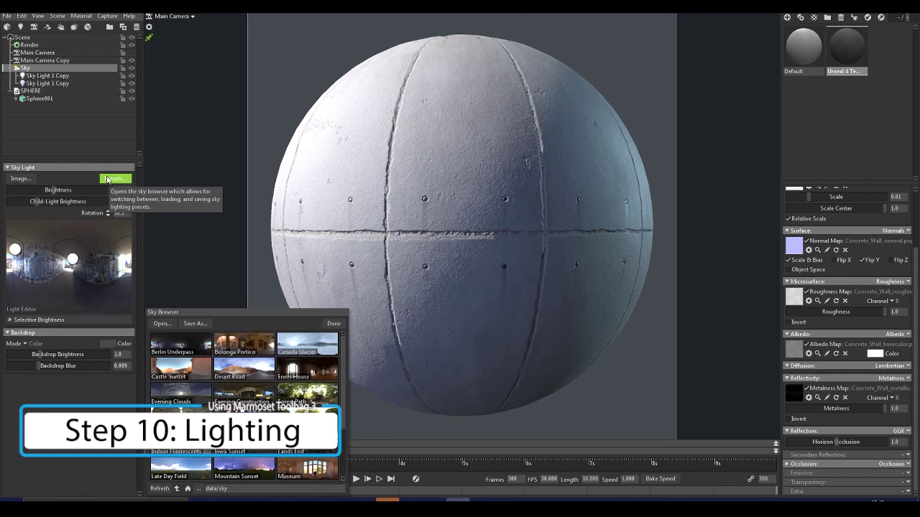
left_click(24, 271)
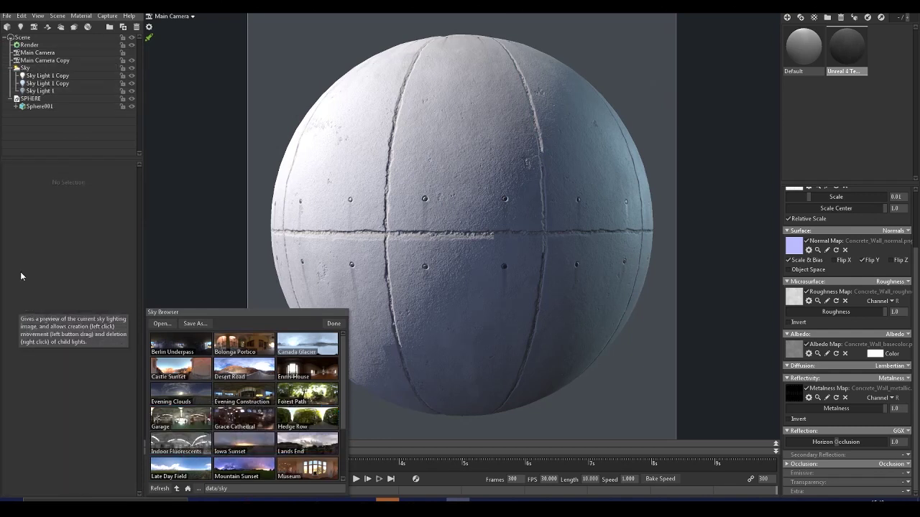
double_click(22, 271)
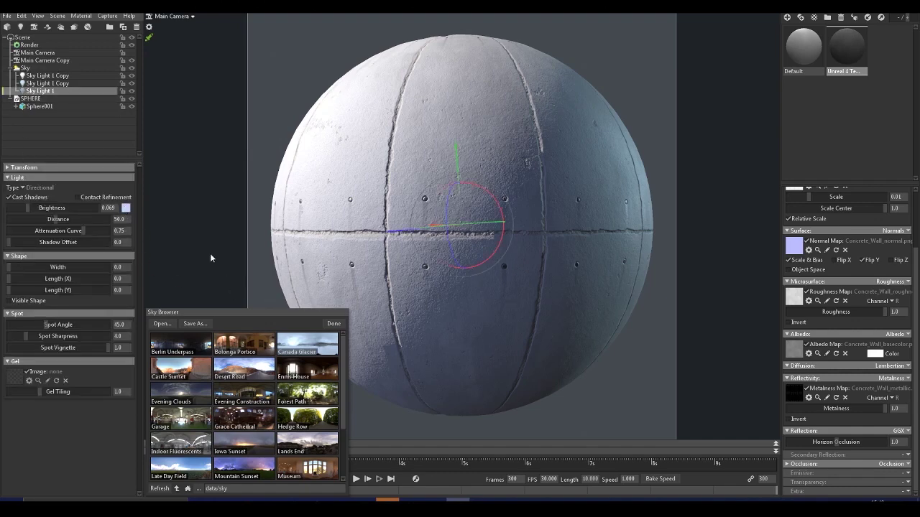
key("Delete")
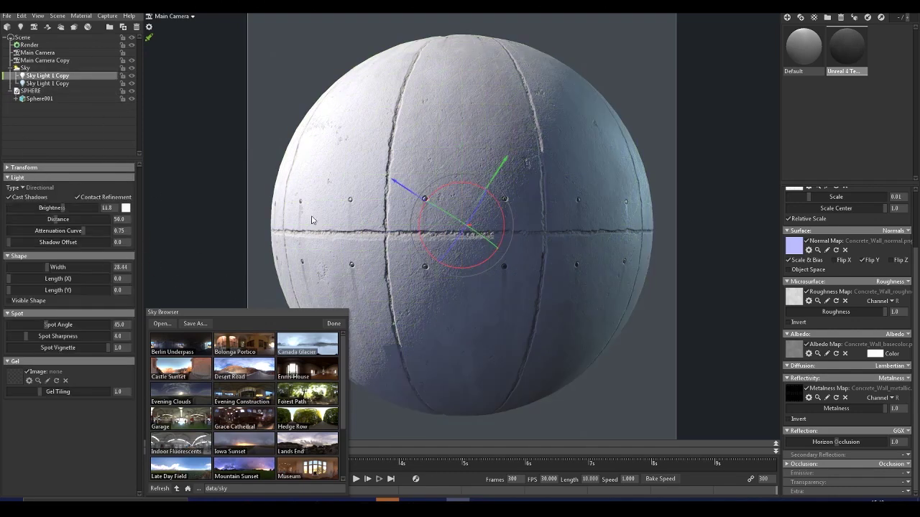
Step: Rotate Sky Light 1 Copy across the sphere, switch to full-quality rendering, and close the Sky Browser
left_click_drag(463, 224, 352, 208)
left_click(48, 84)
left_click(44, 75)
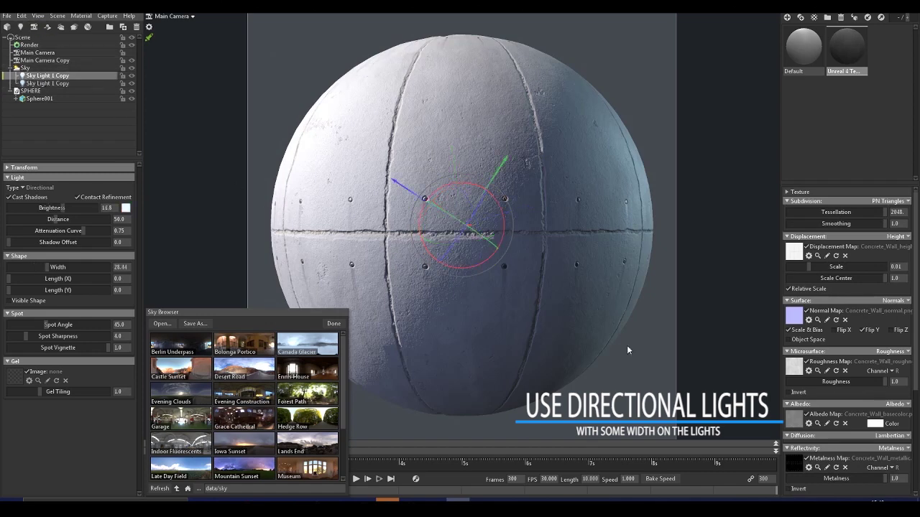
mouse_move(496, 239)
left_mouse_down()
mouse_move(489, 230)
mouse_move(497, 248)
left_mouse_up()
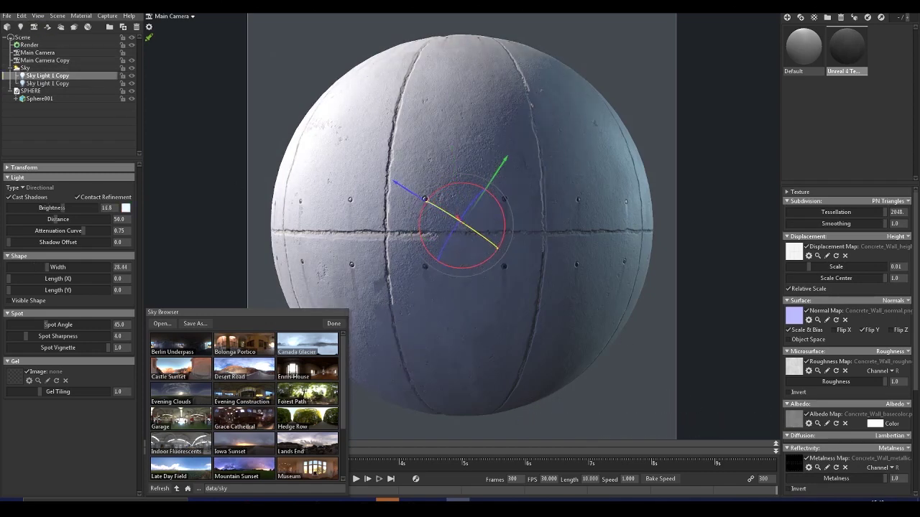
left_click_drag(498, 249, 497, 249)
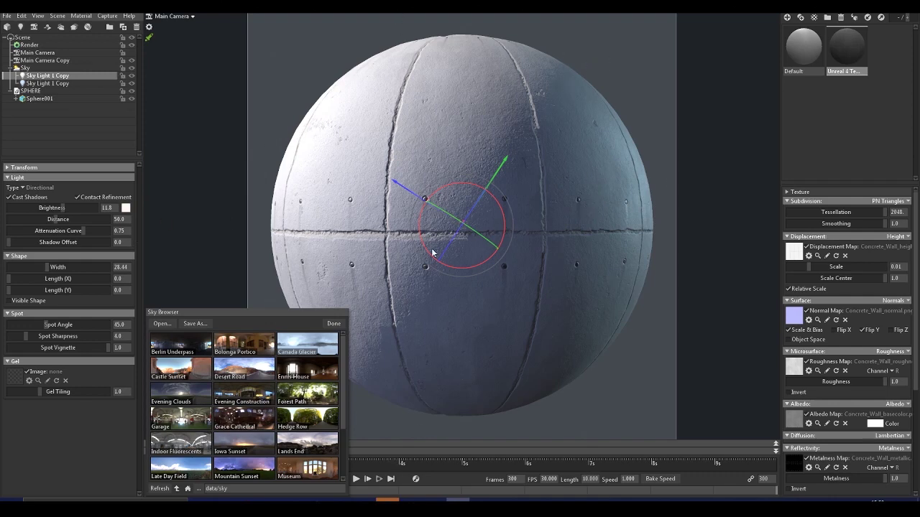
left_click(149, 37)
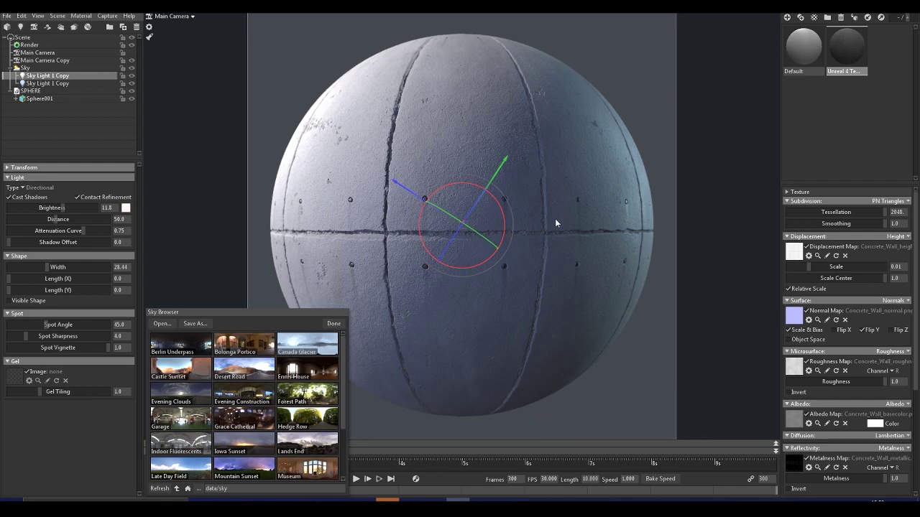
left_click(335, 324)
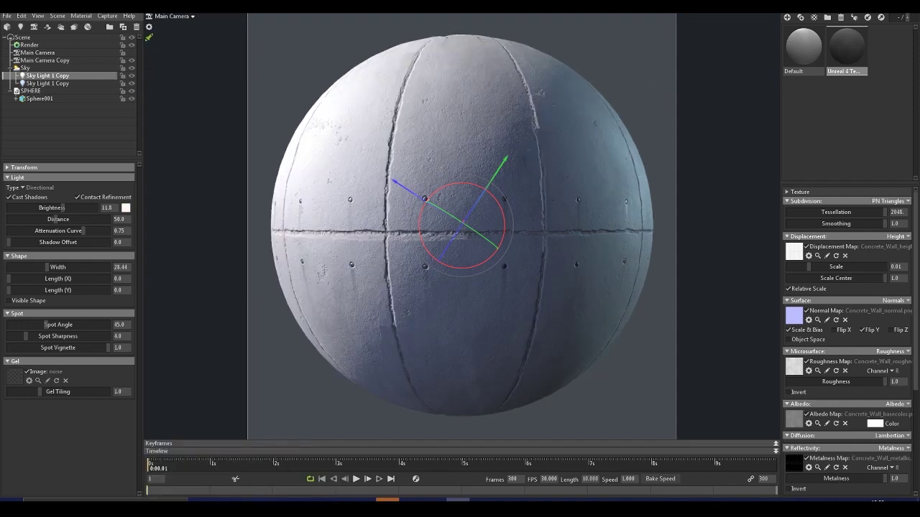
Step: Set image capture to a 2160x2160 JPEG with transparency and take the image capture
left_click(822, 105)
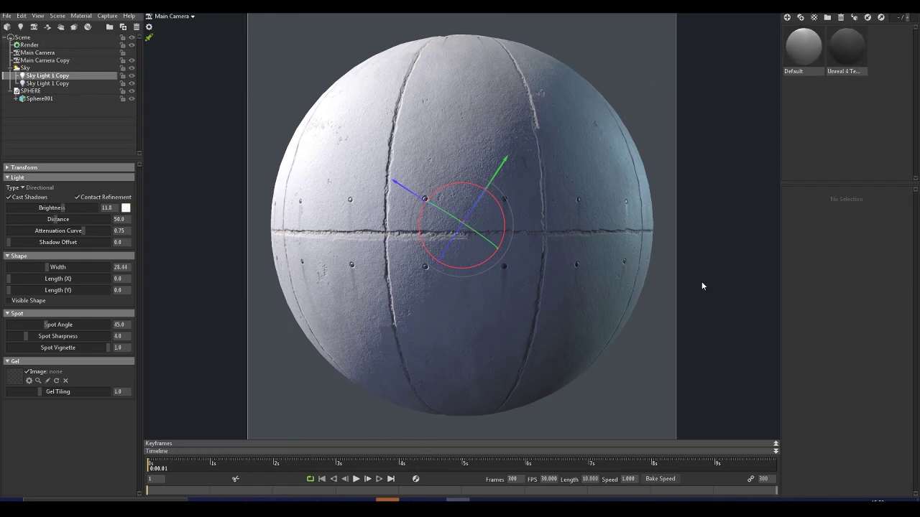
left_click(107, 15)
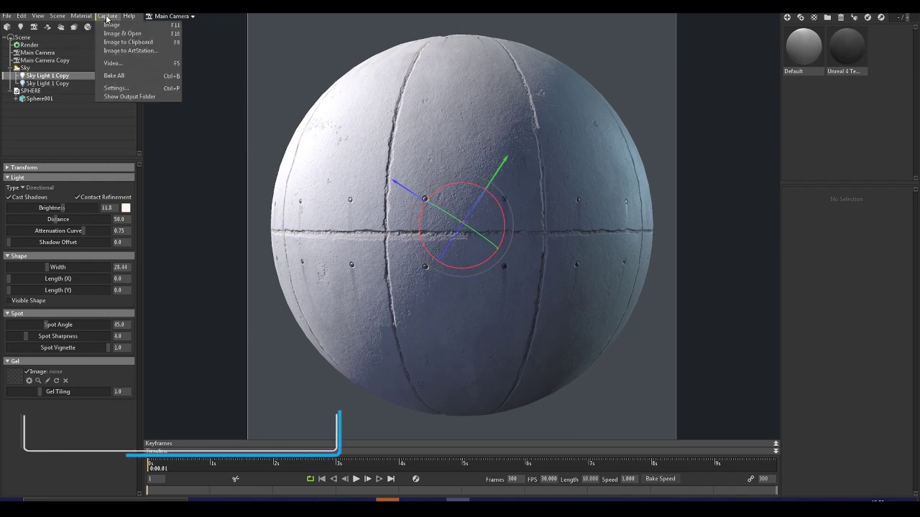
left_click(115, 87)
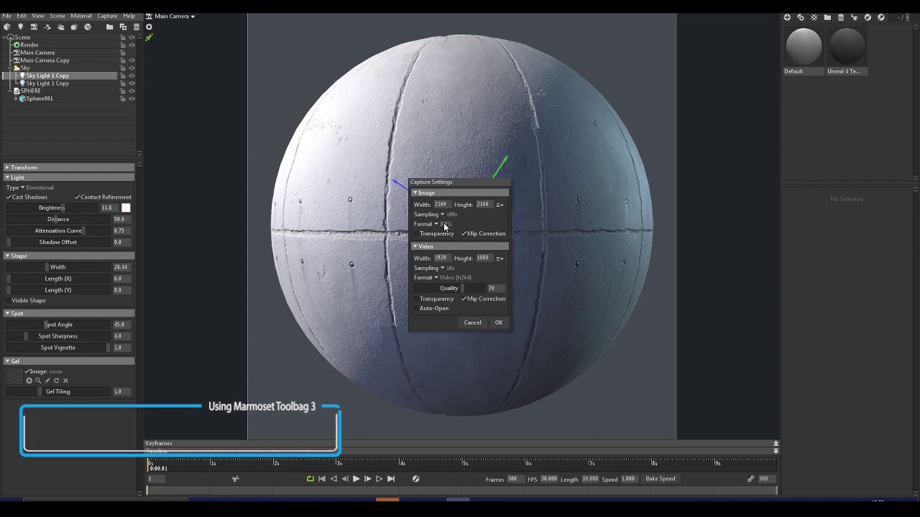
left_click(459, 233)
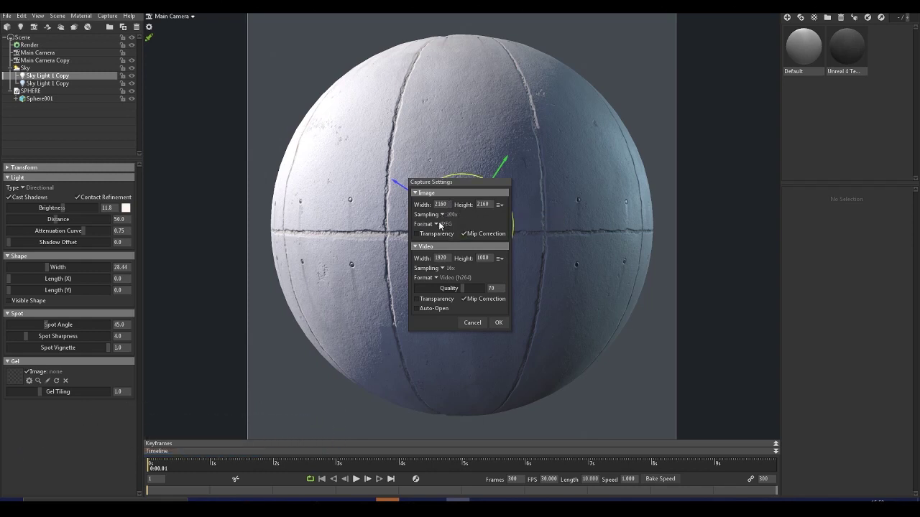
left_click(439, 225)
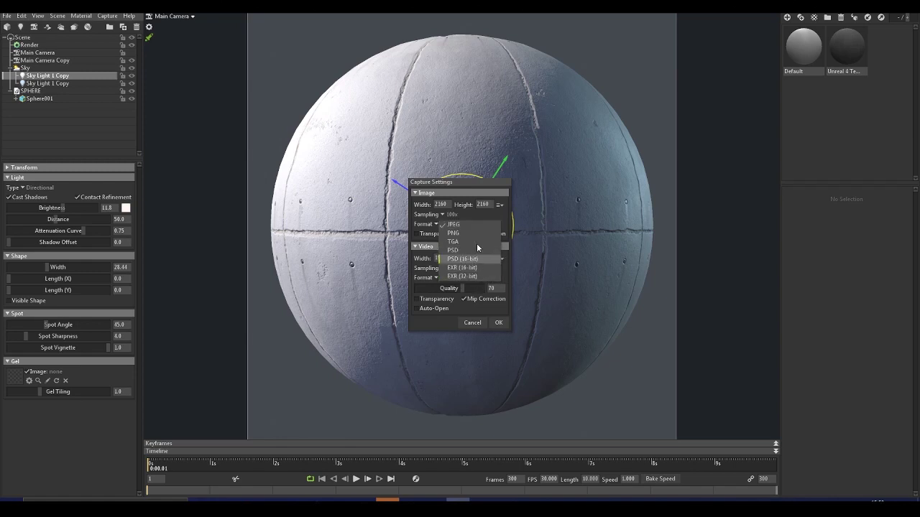
left_click(455, 226)
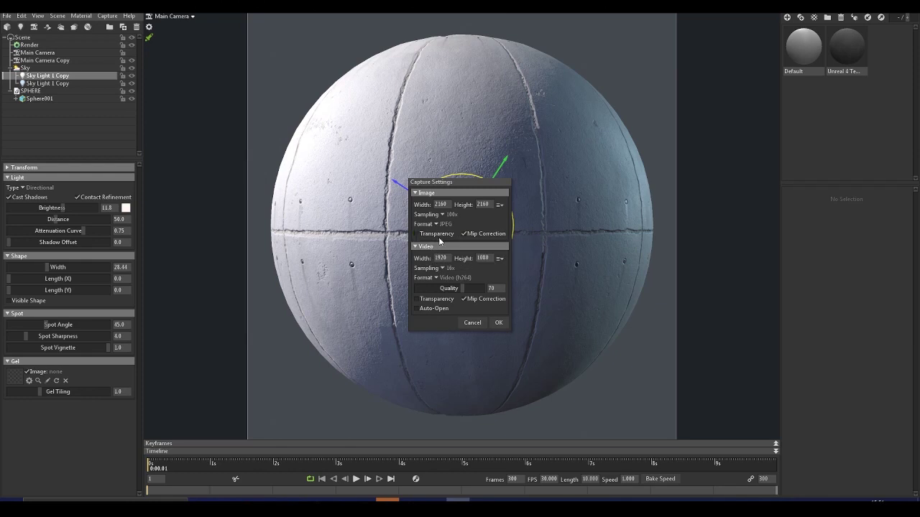
left_click(497, 322)
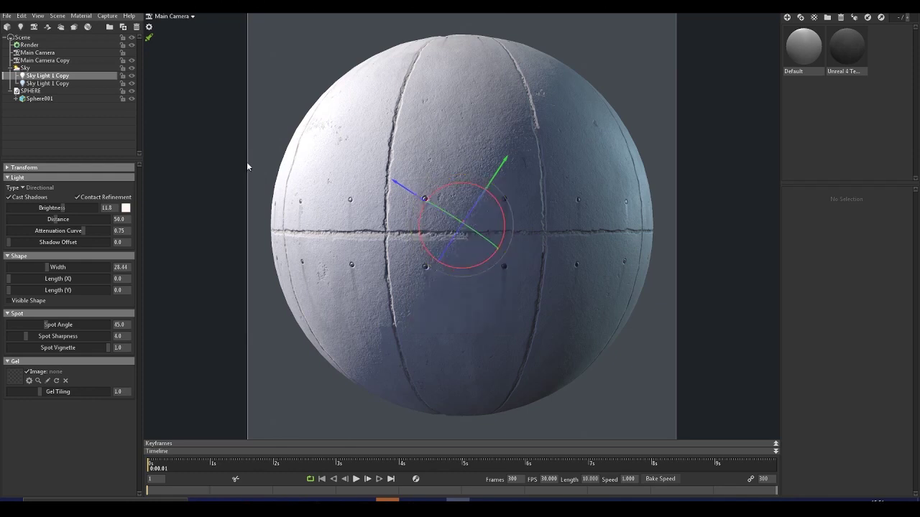
left_click(108, 16)
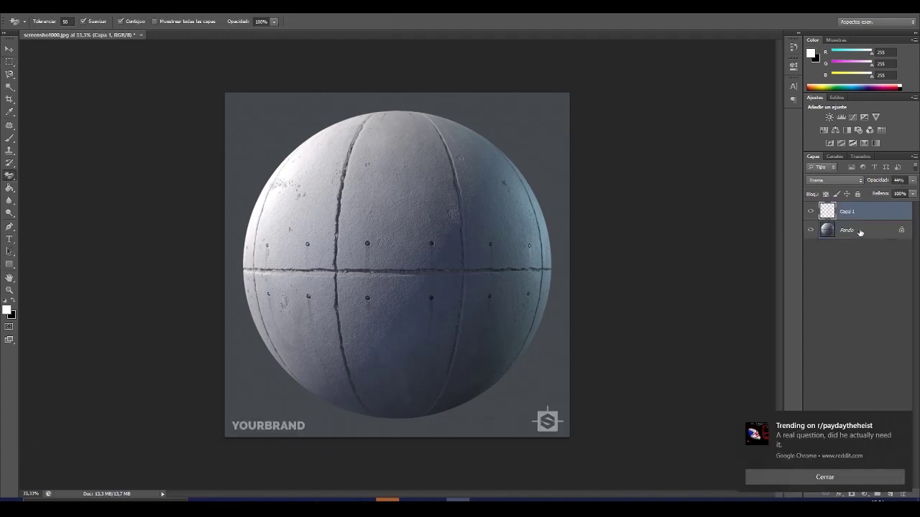
Step: Add a Curves adjustment layer above Fondo and lift the midtones with an RGB curve point
left_click(855, 231)
left_click(900, 422)
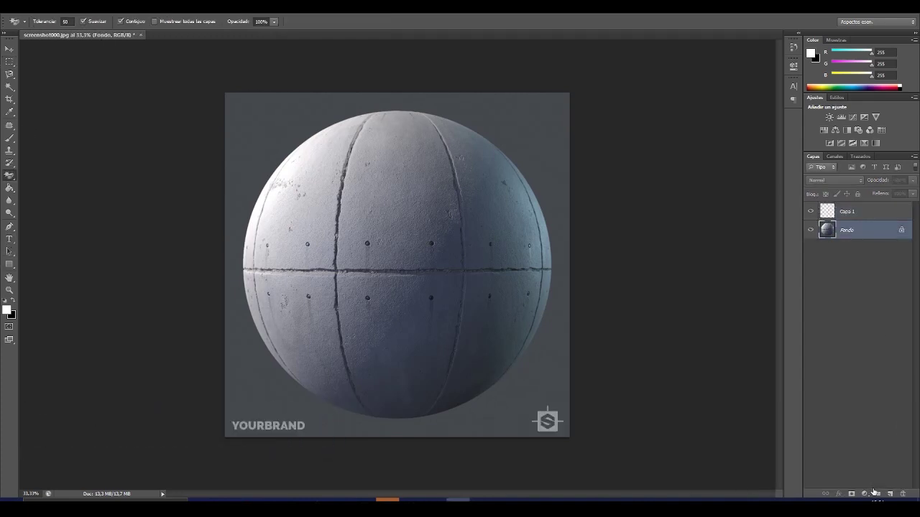
left_click(865, 494)
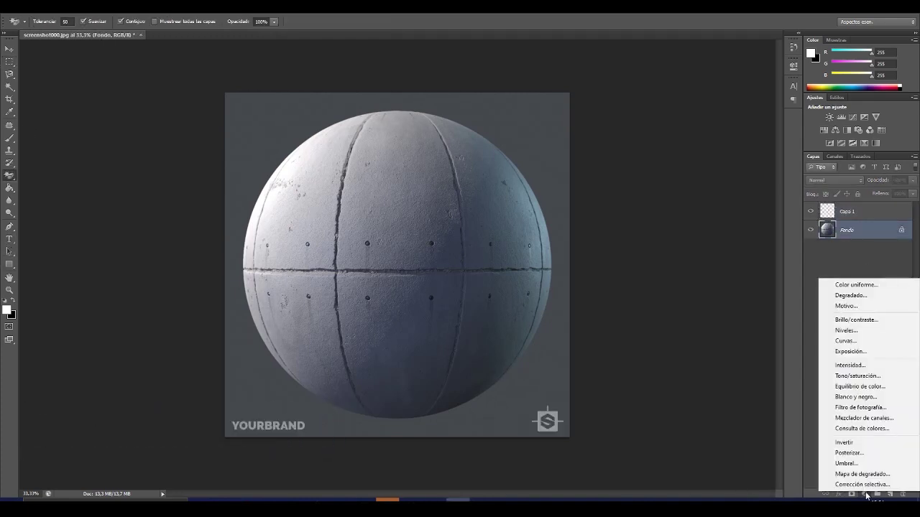
left_click(847, 341)
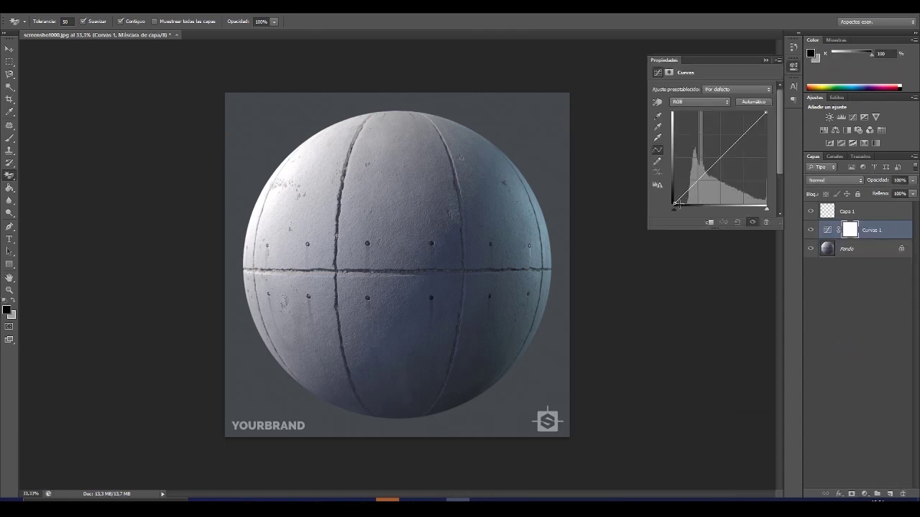
left_click(720, 156)
mouse_move(720, 156)
left_mouse_down()
mouse_move(703, 138)
mouse_move(723, 165)
mouse_move(709, 147)
mouse_move(730, 157)
mouse_move(709, 143)
mouse_move(727, 156)
left_mouse_up()
mouse_move(728, 152)
left_mouse_down()
mouse_move(697, 143)
mouse_move(692, 129)
mouse_move(708, 165)
mouse_move(729, 167)
mouse_move(723, 140)
mouse_move(710, 156)
left_mouse_up()
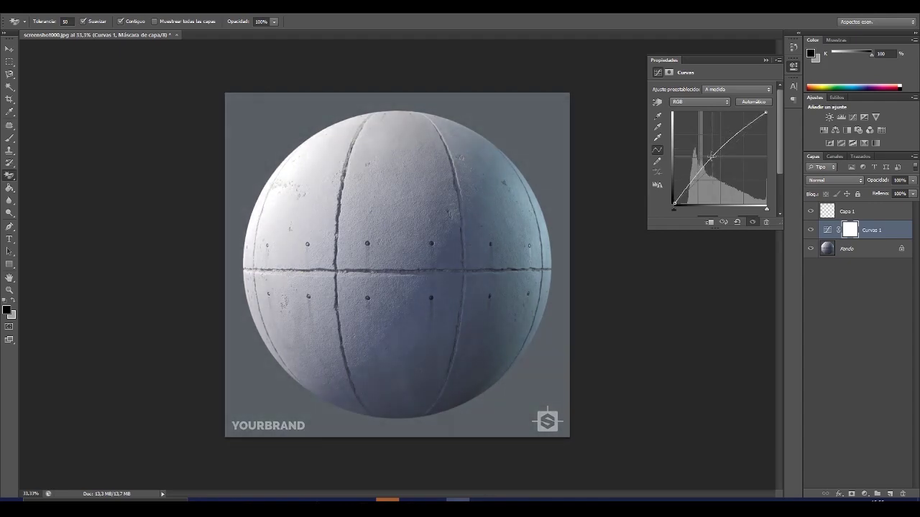
Step: Toggle Curvas 1 visibility repeatedly to compare the sphere before and after brightening
left_click(809, 230)
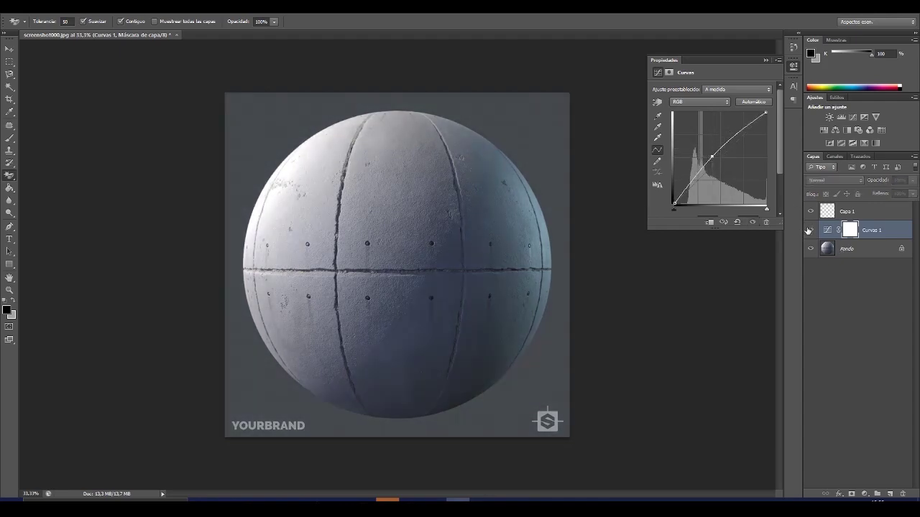
left_click(809, 230)
left_click(809, 230)
left_click(809, 230)
left_click(809, 230)
left_click(809, 230)
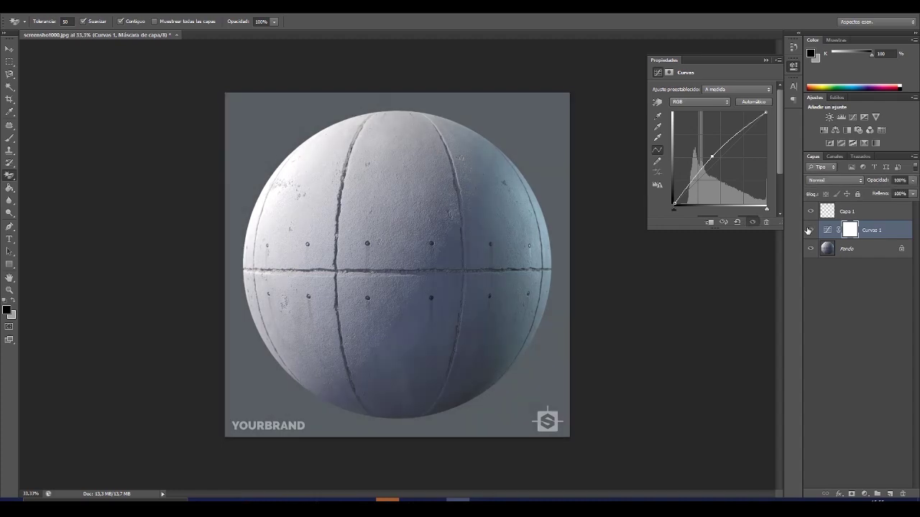
left_click(809, 230)
left_click(809, 230)
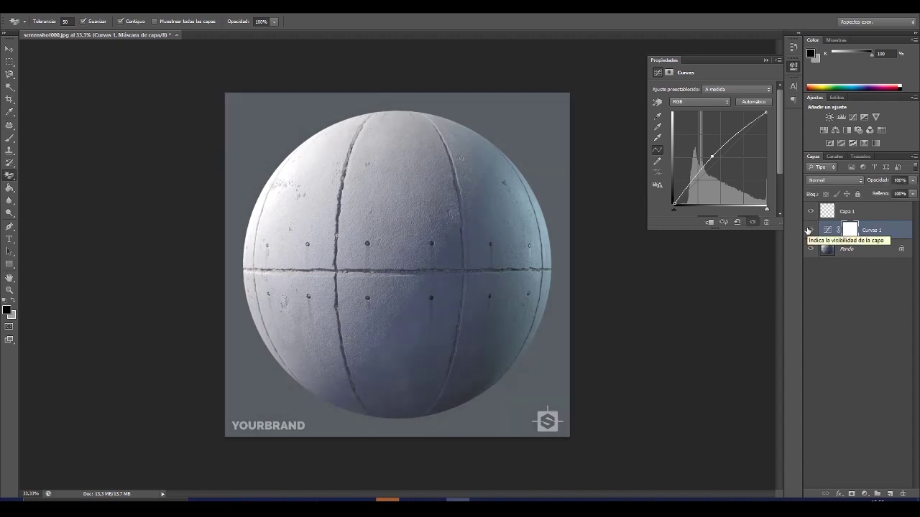
left_click(809, 230)
Step: Zoom in on the sphere's upper-left edge, compare with and without curves, then zoom back out
key("ctrl+plus")
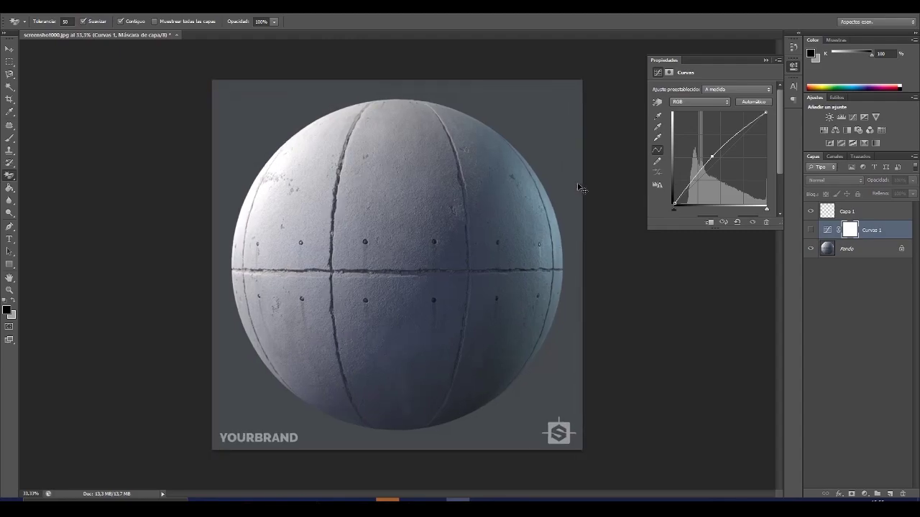
key("ctrl+plus")
left_click_drag(294, 137, 556, 293)
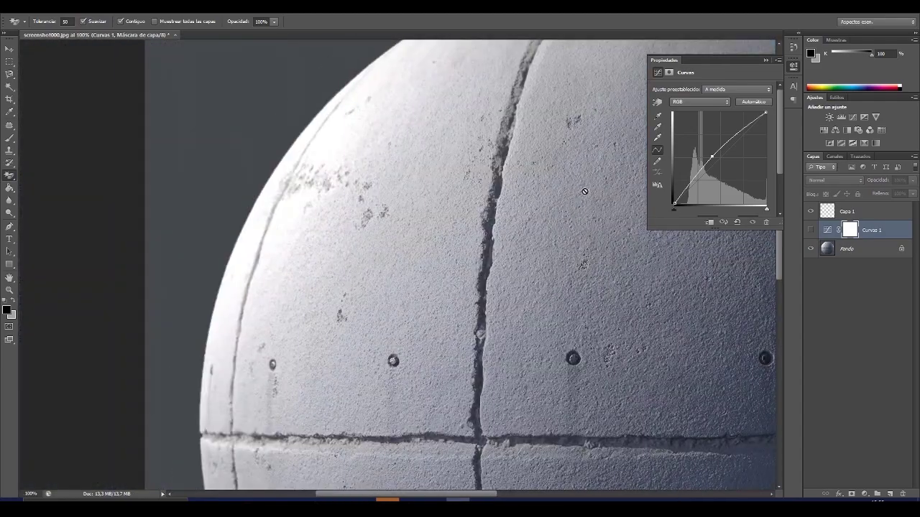
left_click(810, 248)
left_click(811, 230)
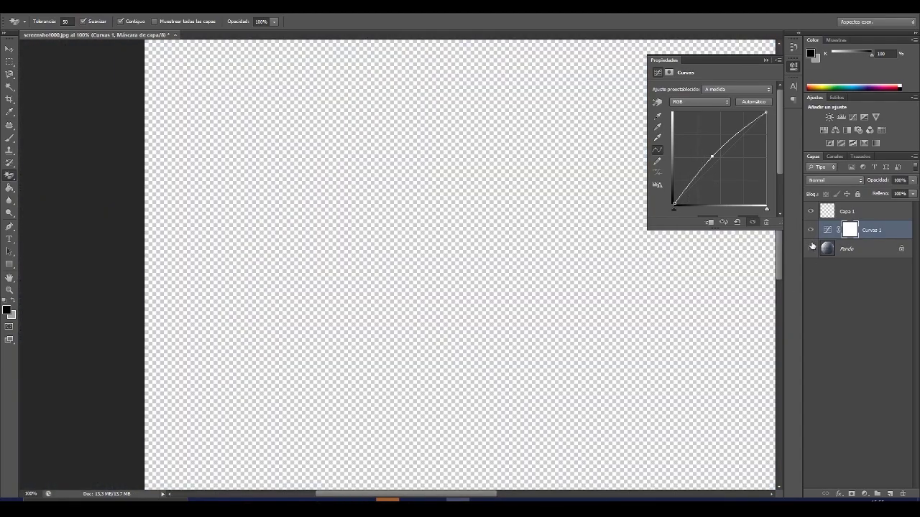
left_click(810, 248)
left_click(811, 230)
left_click(810, 230)
left_click(811, 230)
left_click(811, 230)
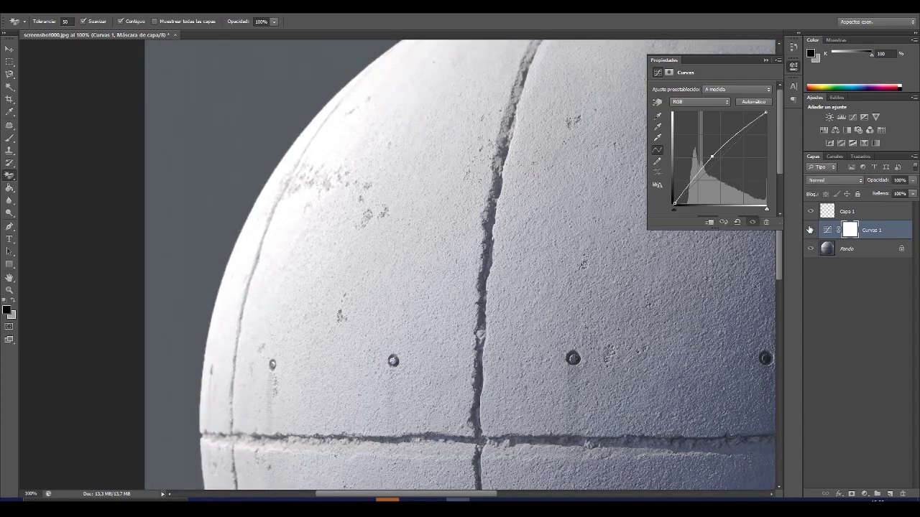
left_click(810, 230)
left_click(810, 230)
left_click(810, 230)
left_click(810, 230)
left_click(810, 230)
left_click(810, 230)
key("ctrl+minus")
key("ctrl+minus")
key("ctrl+minus")
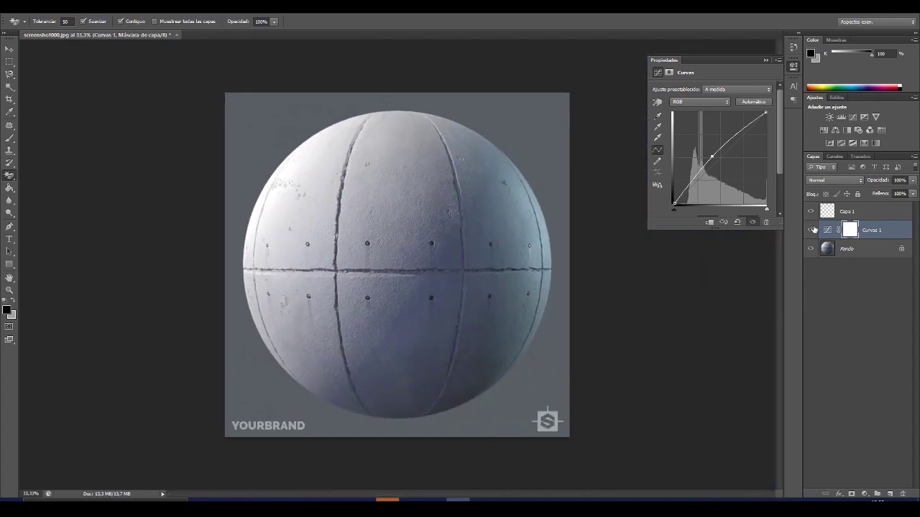
left_click(811, 230)
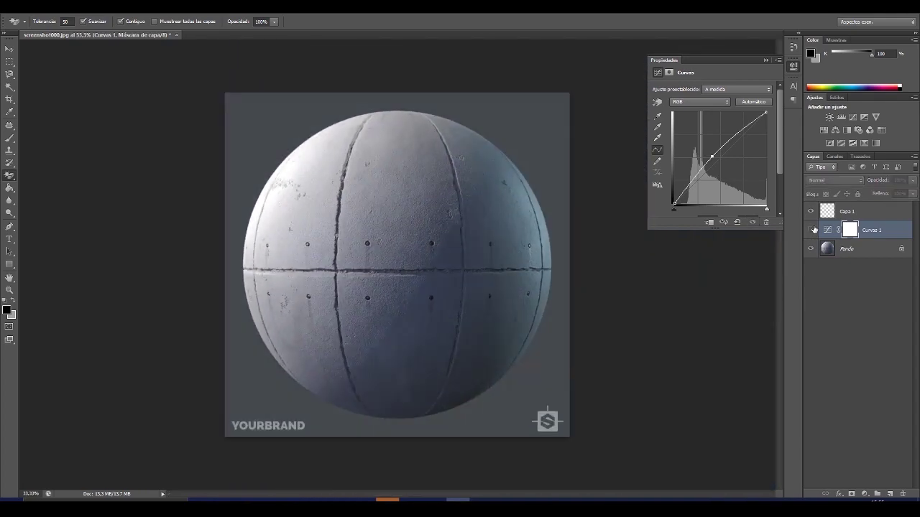
left_click(811, 230)
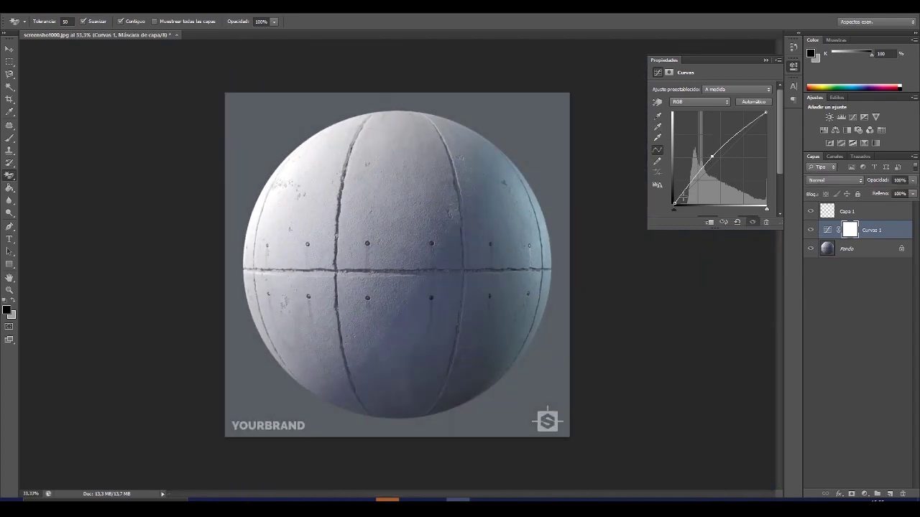
Step: Try deepening shadows with the black point, undo it, and collapse the Curves panel
left_click_drag(674, 202, 686, 203)
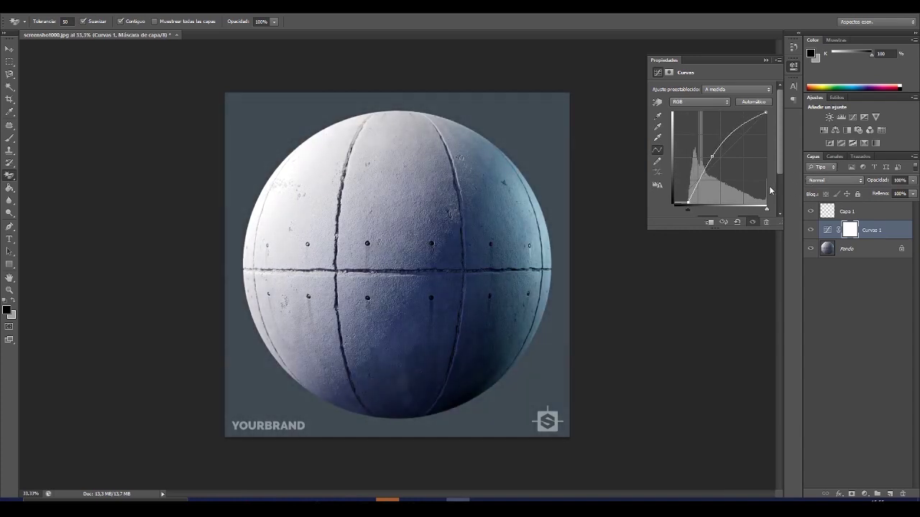
key("ctrl+z")
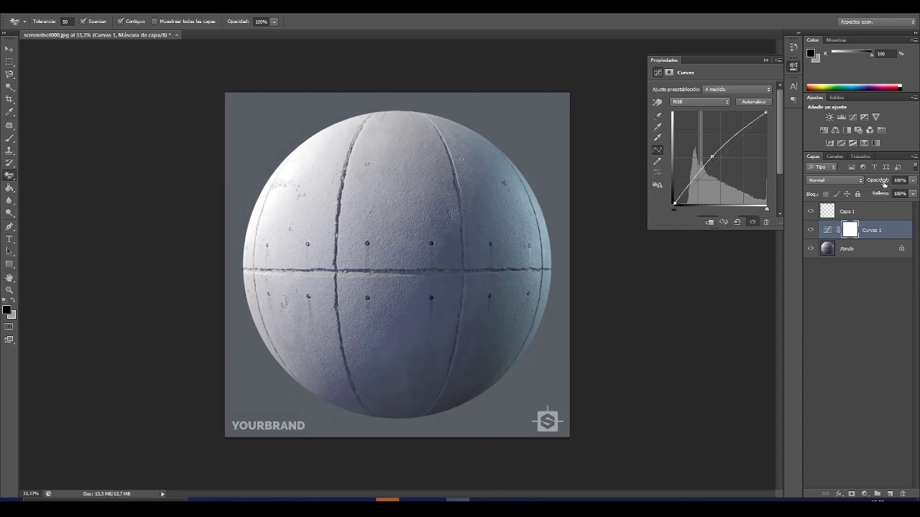
left_click(766, 60)
left_click(864, 495)
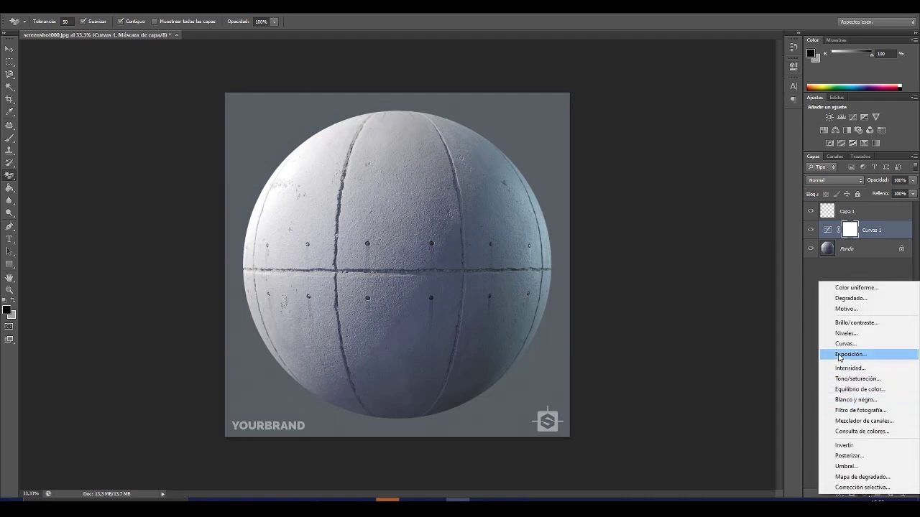
Step: Add a Brillo/contraste layer with raised contrast and compare against the unadjusted render
left_click(851, 323)
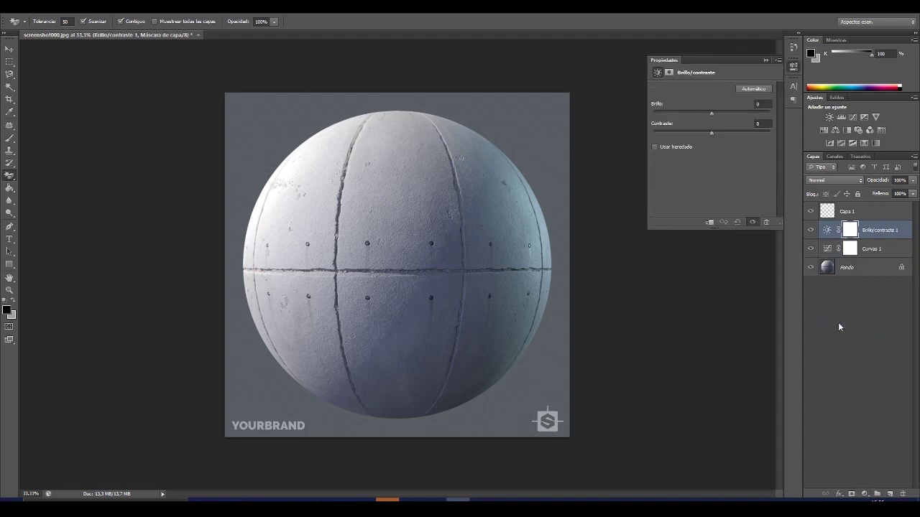
left_click_drag(704, 130, 721, 134)
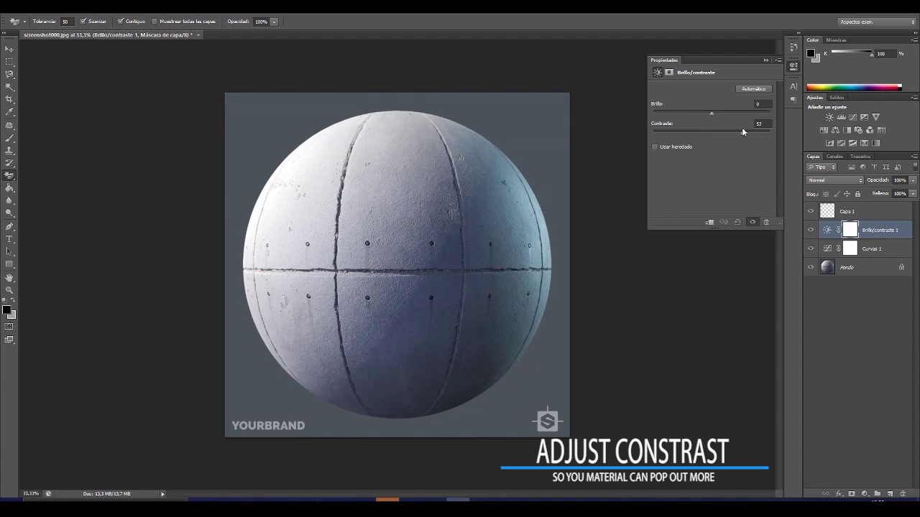
left_click(896, 381)
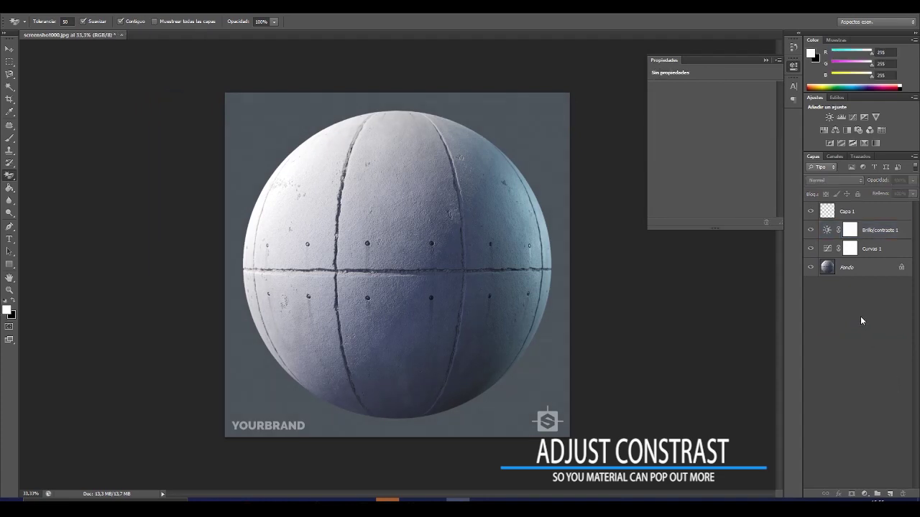
left_click_drag(810, 229, 814, 249)
left_click(812, 249)
left_click(811, 249)
left_click(810, 230)
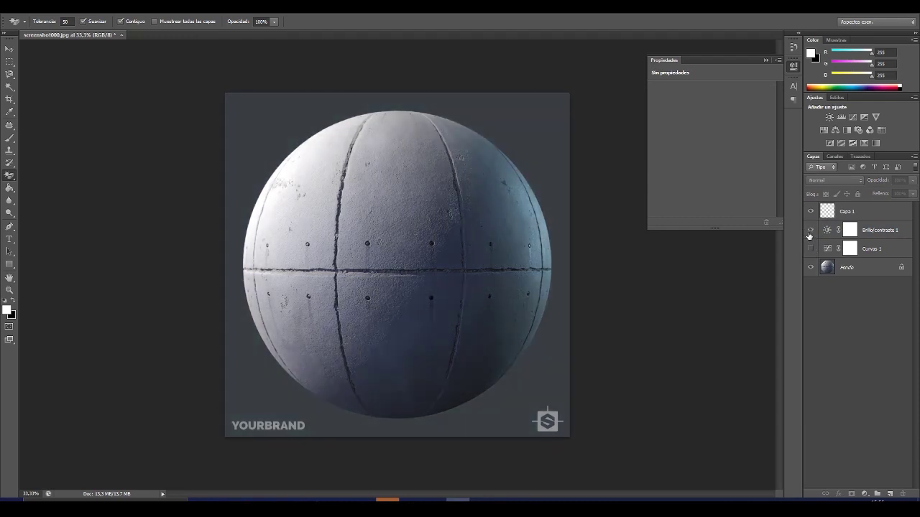
left_click(808, 250)
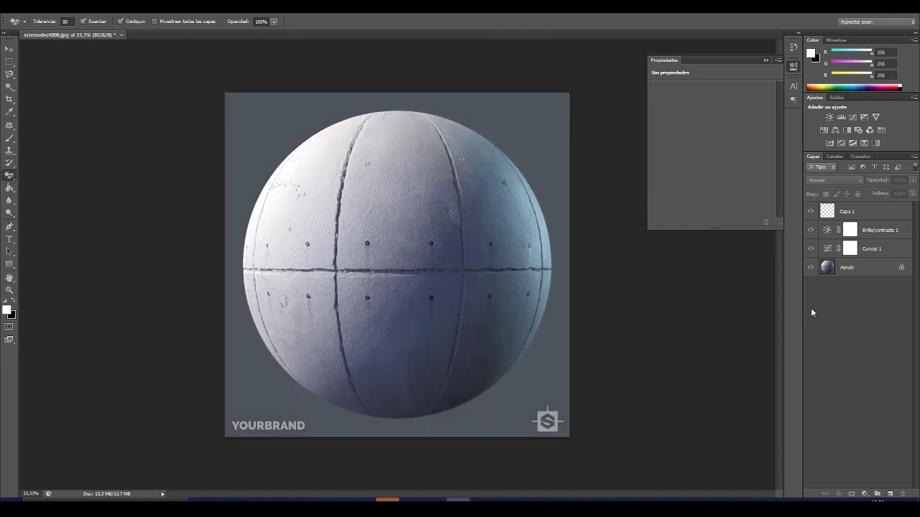
Step: Toggle the contrast boost on and off to compare, then revisit its settings
left_click(810, 232)
left_click(810, 230)
left_click(810, 248)
left_click(810, 243)
left_click(810, 231)
left_click(811, 227)
left_click(873, 231)
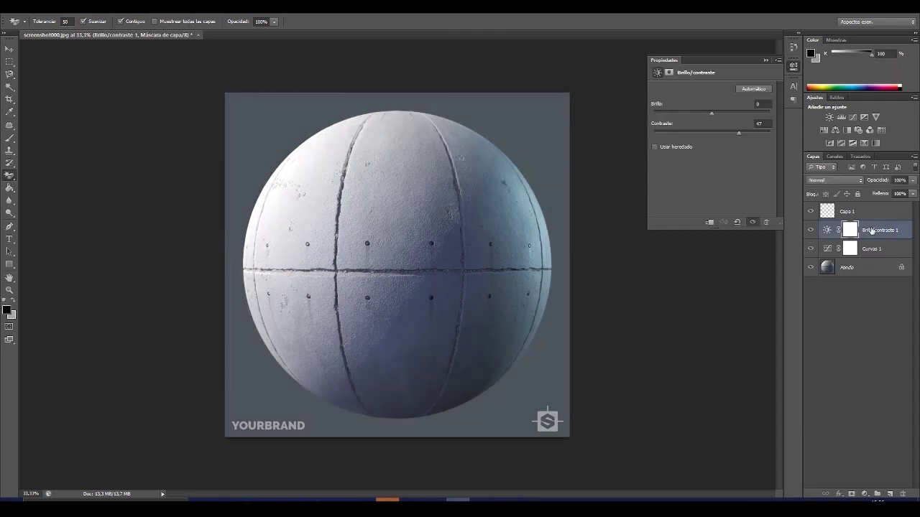
left_click(912, 180)
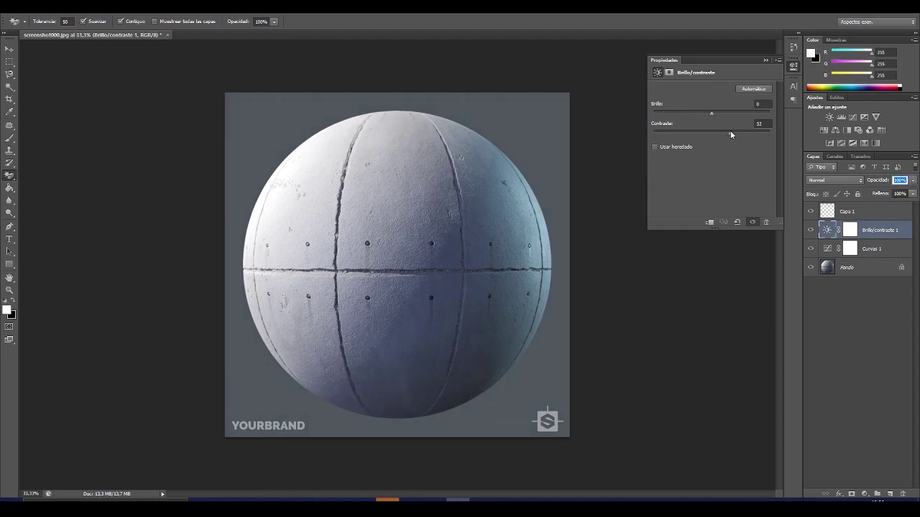
left_click(872, 316)
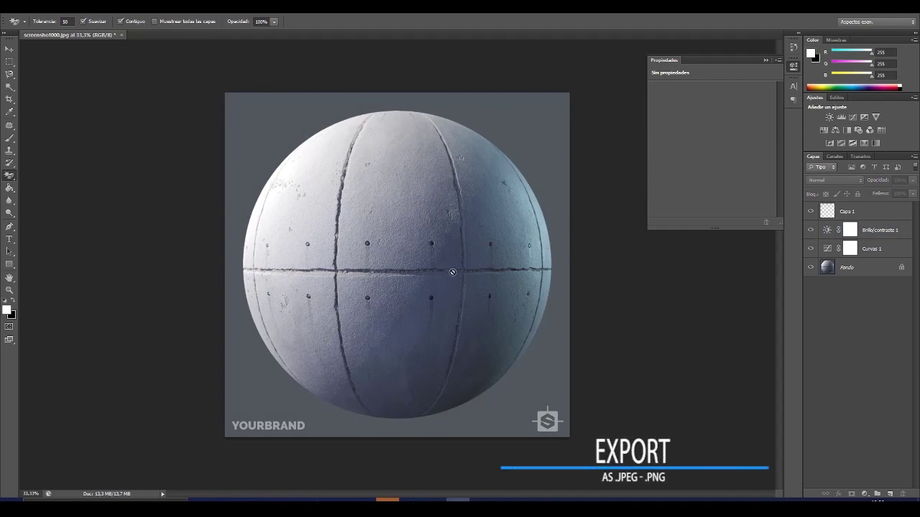
Step: Start Guardar como for screenshot000 and choose from the Formato list
left_click(30, 7)
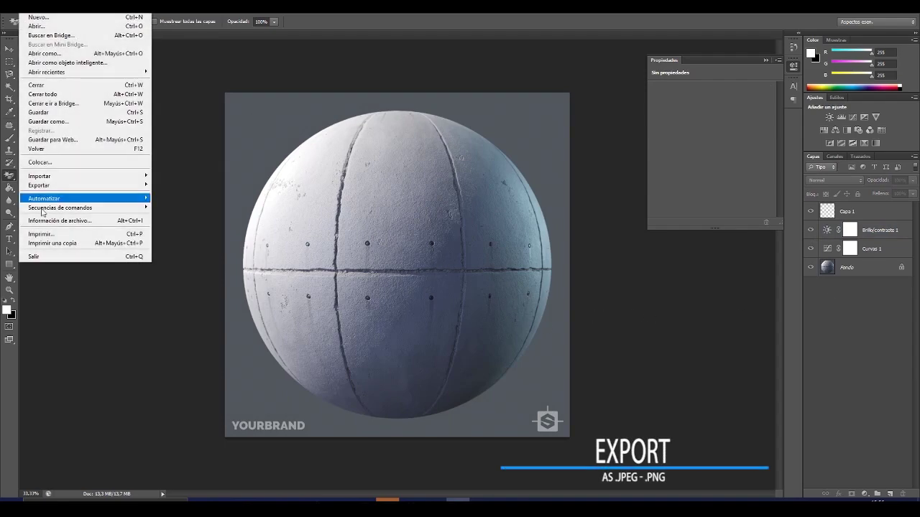
left_click(60, 122)
left_click(601, 262)
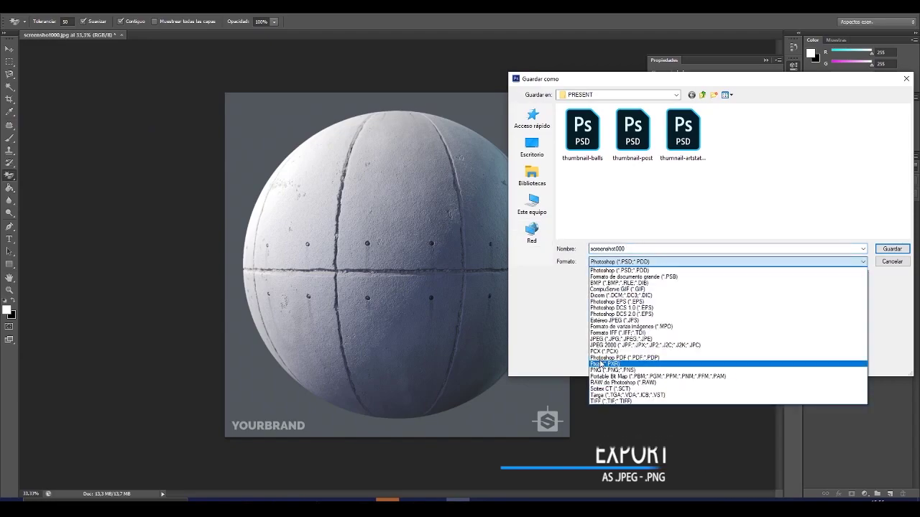